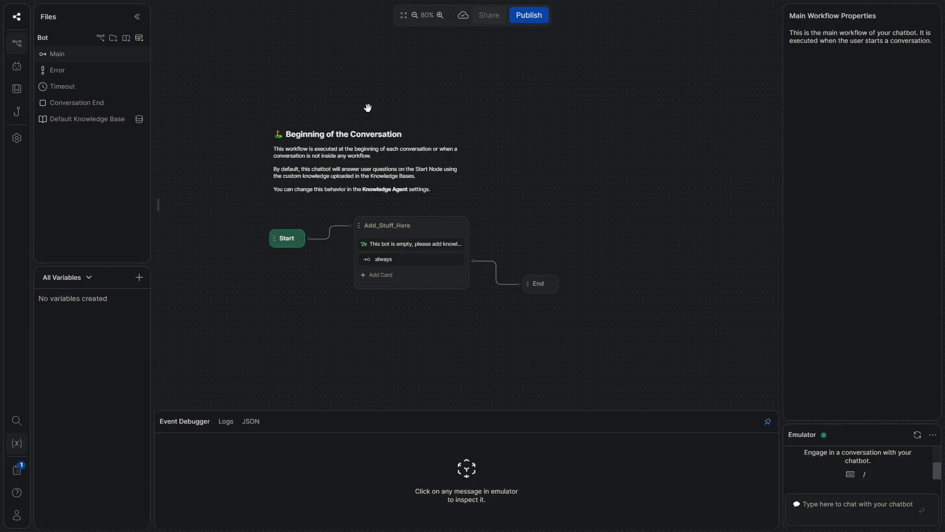
# Delete the Beginning of the Conversation note and the Add_Stuff_Here node, moving End aside
pyautogui.click(374, 188)
pyautogui.rightClick(419, 147)
pyautogui.click(446, 184)
pyautogui.rightClick(424, 231)
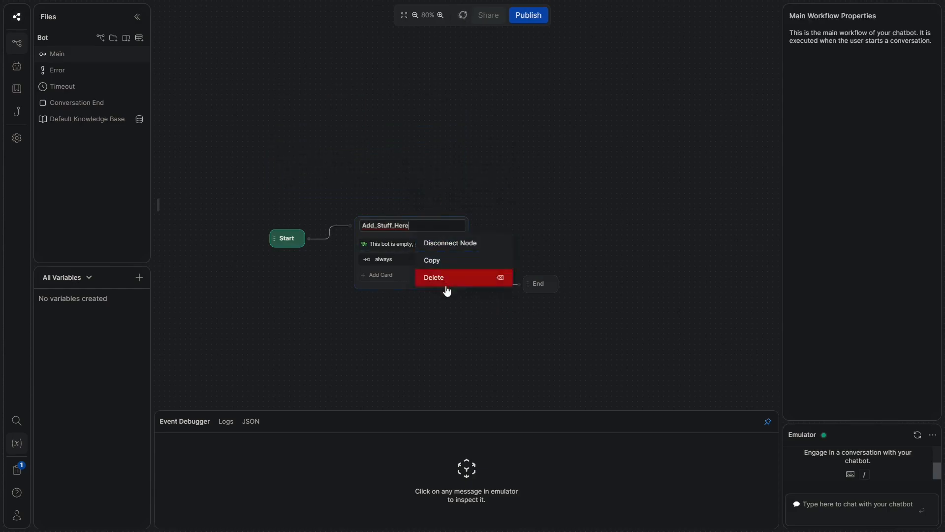
pyautogui.click(446, 279)
pyautogui.click(529, 301)
pyautogui.moveTo(542, 281); pyautogui.dragTo(757, 246)
pyautogui.moveTo(547, 249); pyautogui.dragTo(481, 240)
pyautogui.moveTo(375, 190); pyautogui.dragTo(400, 190)
# Add a new standard node to the Main workflow and name it Intro
pyautogui.rightClick(375, 206)
pyautogui.click(419, 215)
pyautogui.doubleClick(399, 178)
pyautogui.write('Intro')
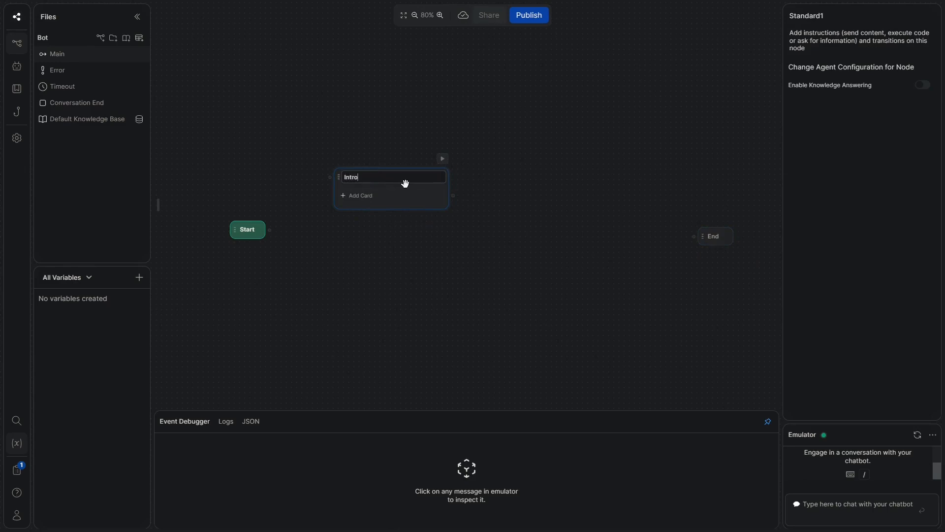
pyautogui.press('Return')
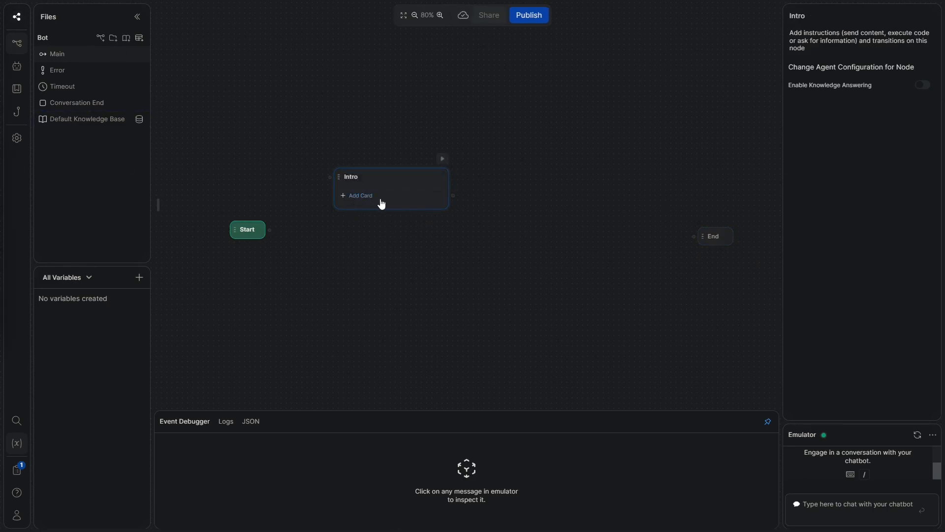
pyautogui.click(391, 195)
# Add a Text card to Intro: 'Welcome to Roofpros Sweden! I am going to be your assistant through out this journey!'
pyautogui.click(185, 63)
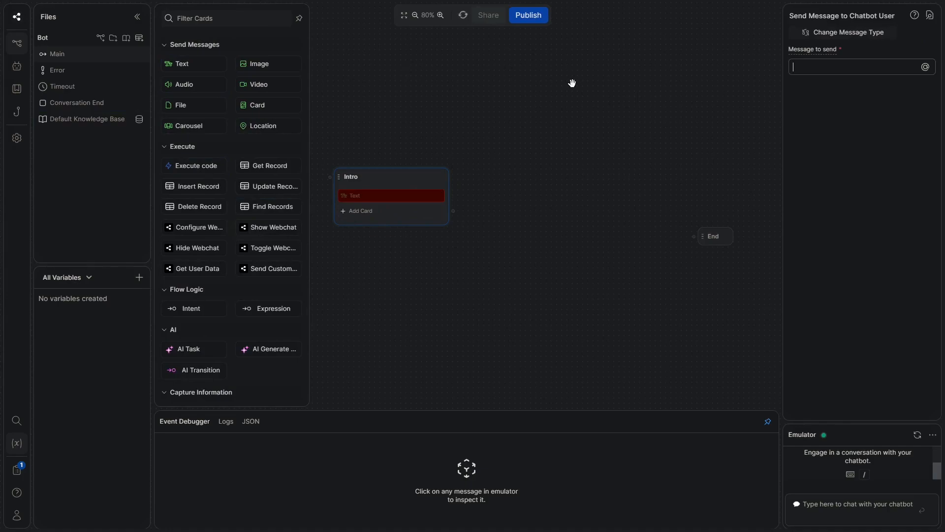
pyautogui.write('WElco')
pyautogui.press('BackSpace')
pyautogui.press('BackSpace')
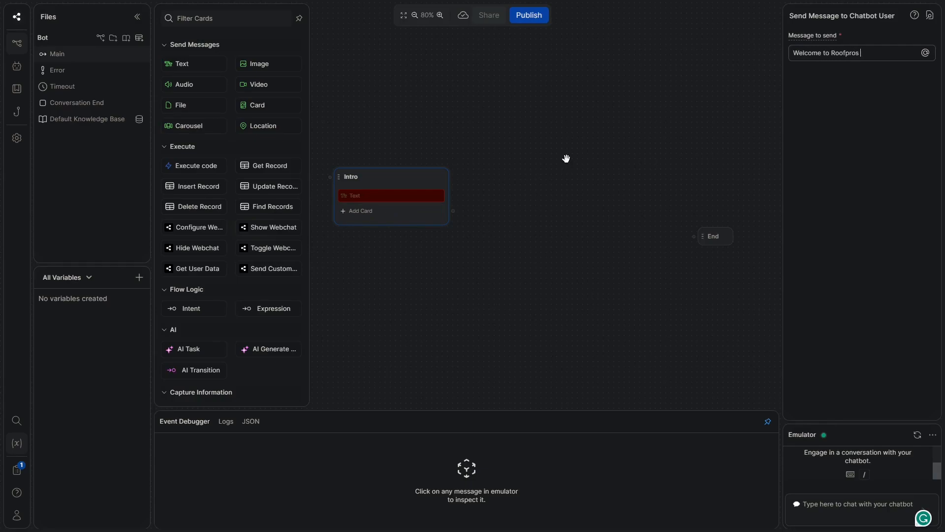
pyautogui.write('Sweden!')
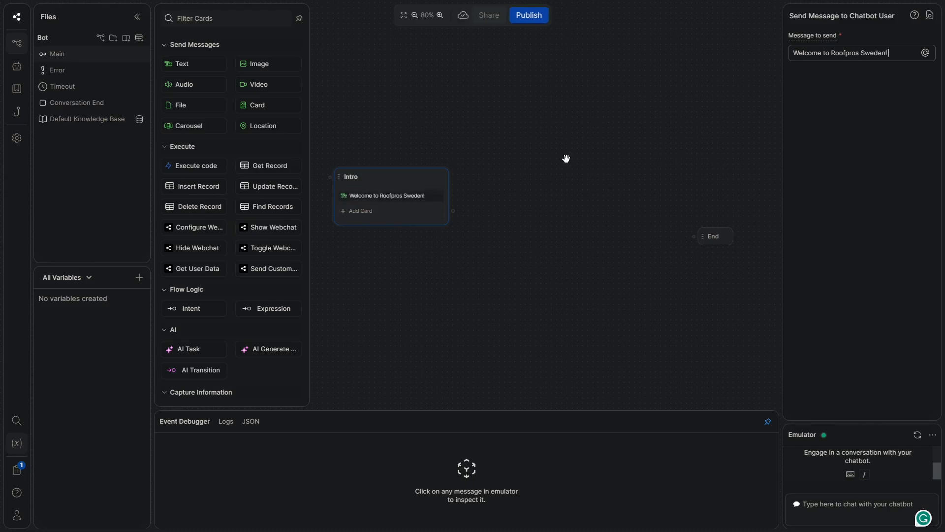
pyautogui.write(' I am going t io')
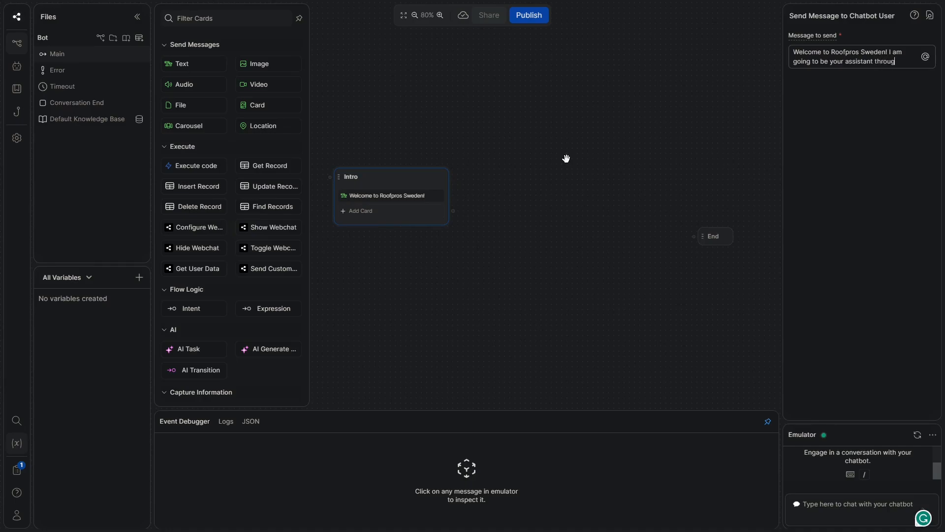
pyautogui.write('is journeyu!')
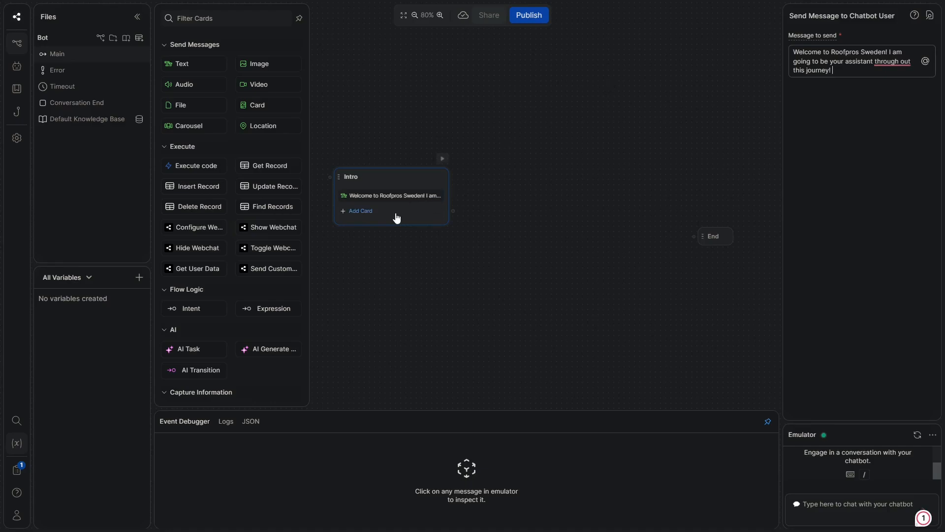
pyautogui.moveTo(324, 269); pyautogui.dragTo(408, 286)
# Give Intro an always expression transition and connect the Start node to Intro
pyautogui.click(265, 310)
pyautogui.moveTo(355, 246); pyautogui.dragTo(413, 193)
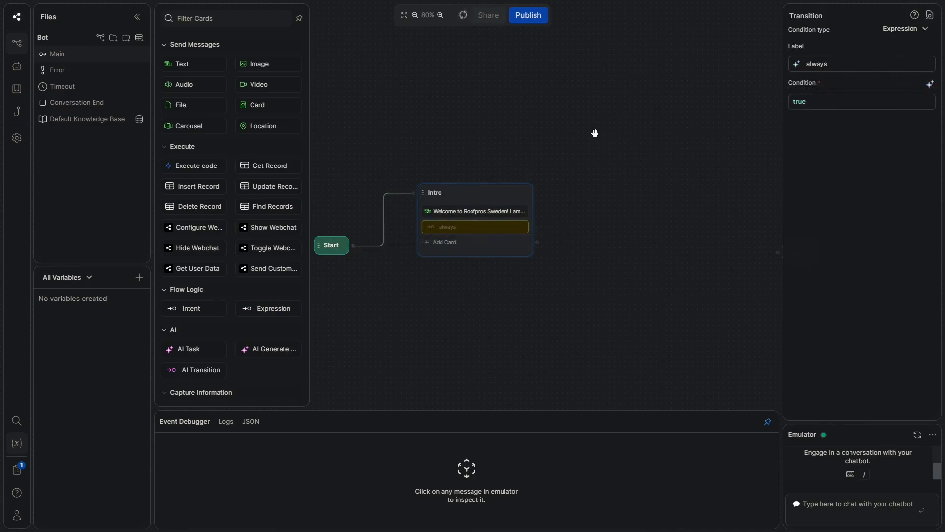
pyautogui.click(593, 132)
# Add a standard node named Service and route Intro's always transition into it
pyautogui.scroll(-2, 593, 132)
pyautogui.rightClick(449, 302)
pyautogui.click(468, 314)
pyautogui.doubleClick(496, 307)
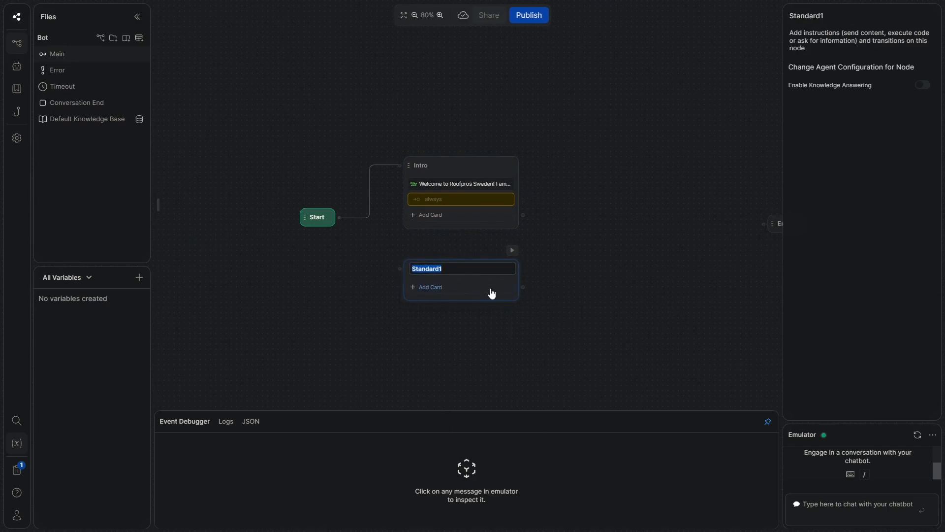
pyautogui.write('Service')
pyautogui.moveTo(523, 200); pyautogui.dragTo(400, 268)
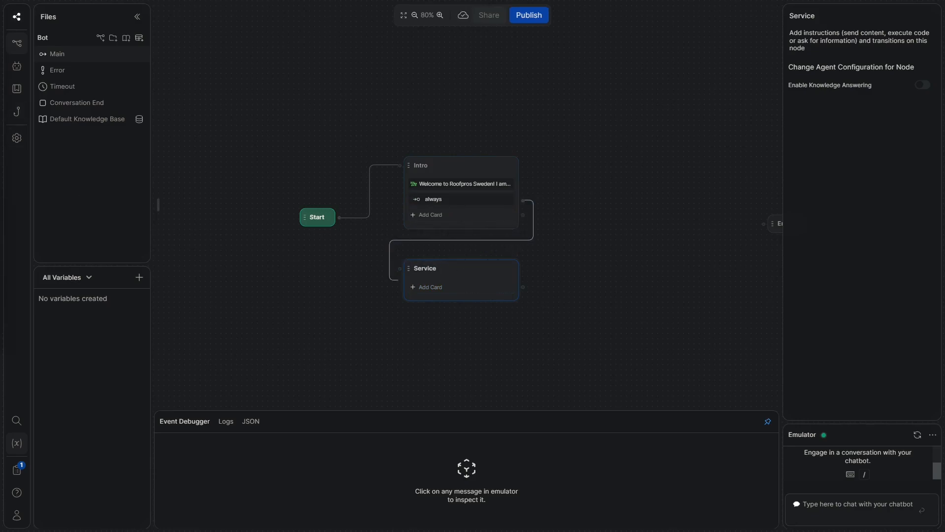
pyautogui.click(446, 289)
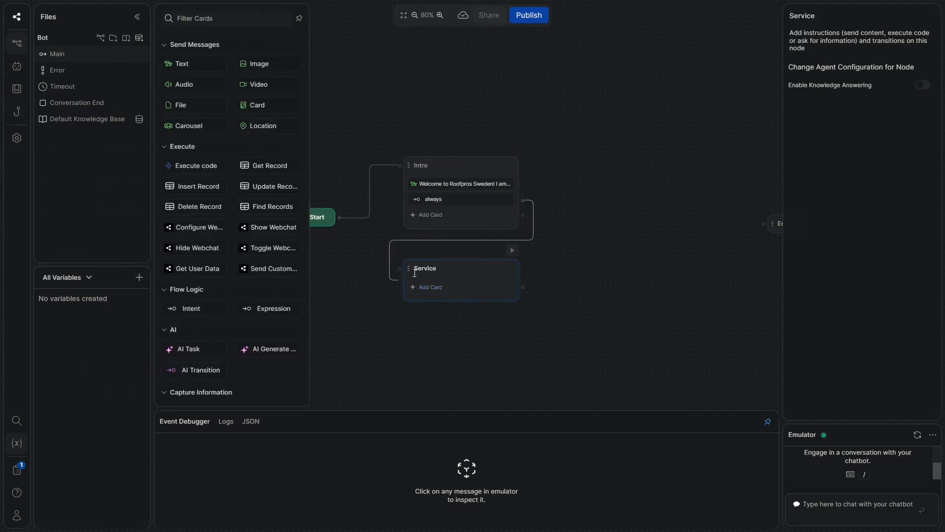
# Add a Single Choice card to Service asking 'Which service are you interested in?'
pyautogui.scroll(-4, 285, 295)
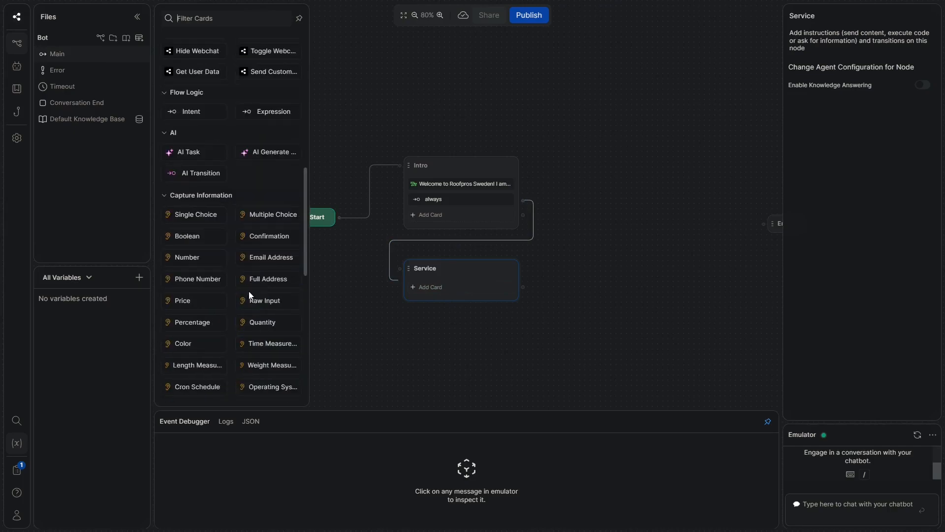
pyautogui.click(201, 217)
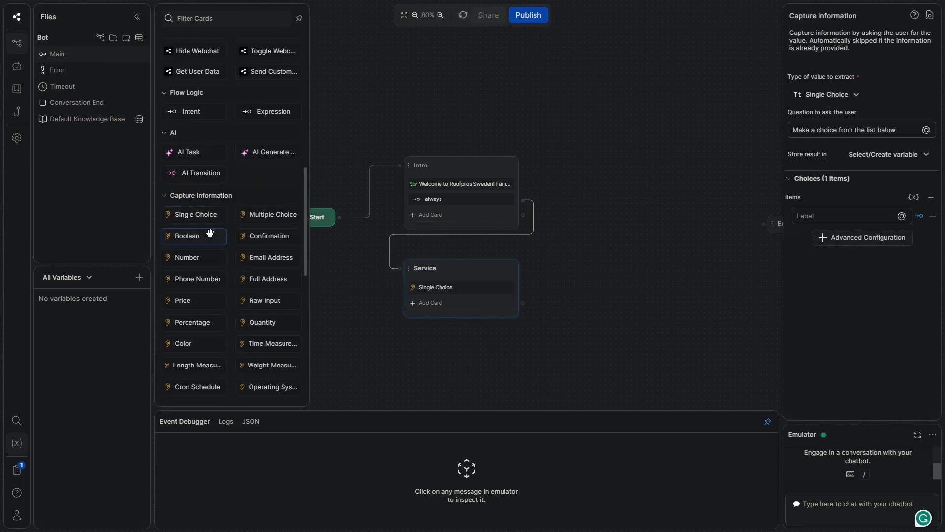
pyautogui.tripleClick(805, 130)
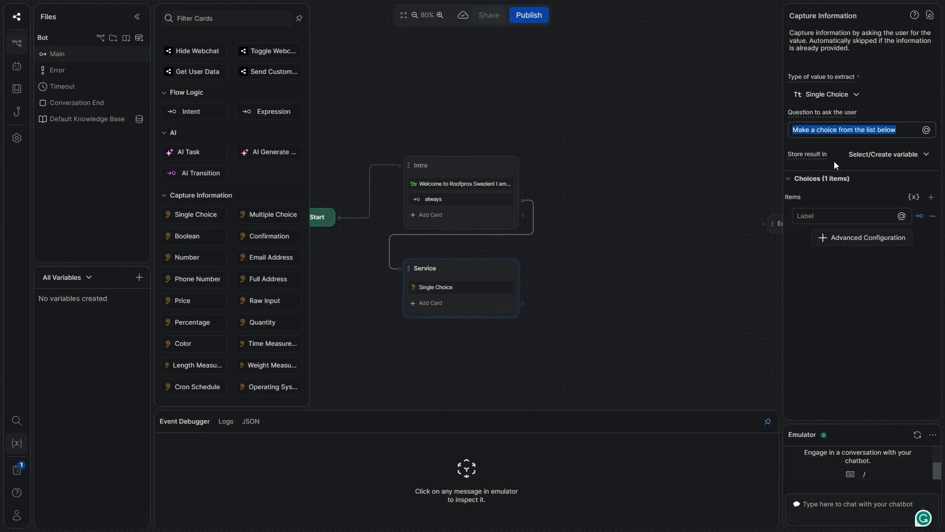
pyautogui.write('Which service are tyo')
pyautogui.press('BackSpace')
pyautogui.press('BackSpace')
pyautogui.press('BackSpace')
pyautogui.write('you interested in?')
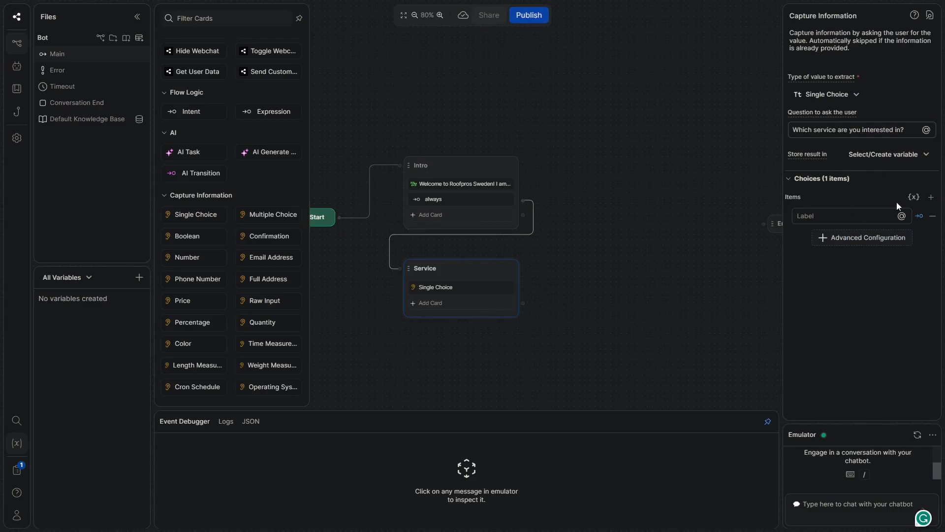
# Add choice slots and fill in the first two choices, Installation and Repair
pyautogui.click(931, 198)
pyautogui.click(931, 198)
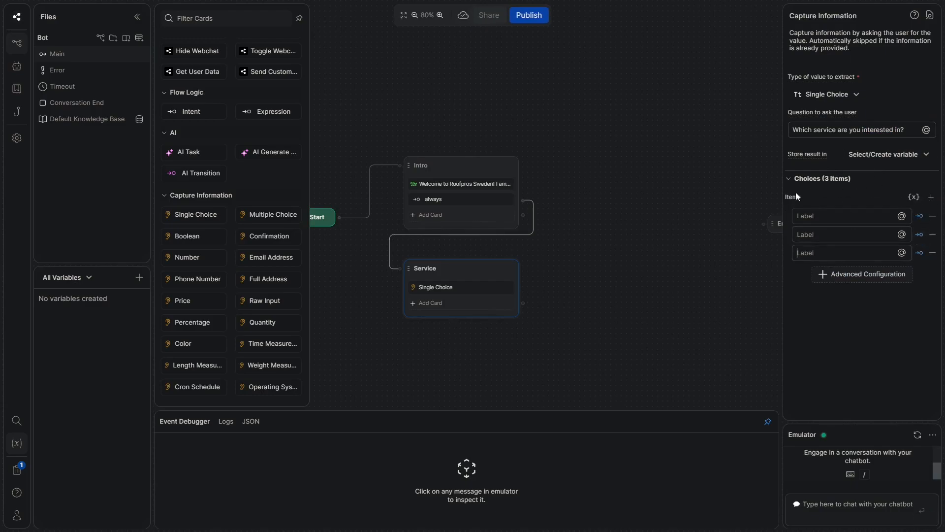
pyautogui.click(843, 234)
pyautogui.write('Installa')
pyautogui.press('BackSpace')
pyautogui.press('BackSpace')
pyautogui.write('tion')
pyautogui.click(845, 233)
pyautogui.write('Repair')
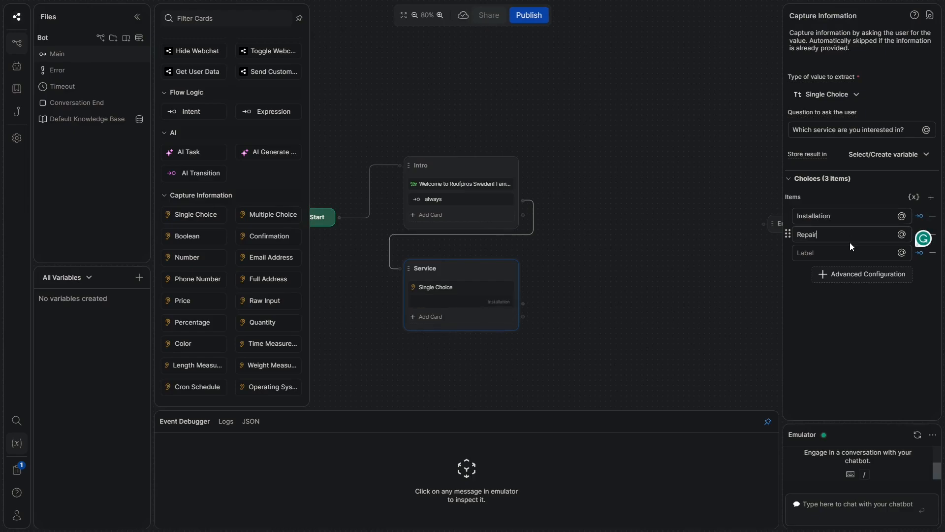
# Add the third choice, Insulation, to the Service question
pyautogui.click(840, 252)
pyautogui.write('Us')
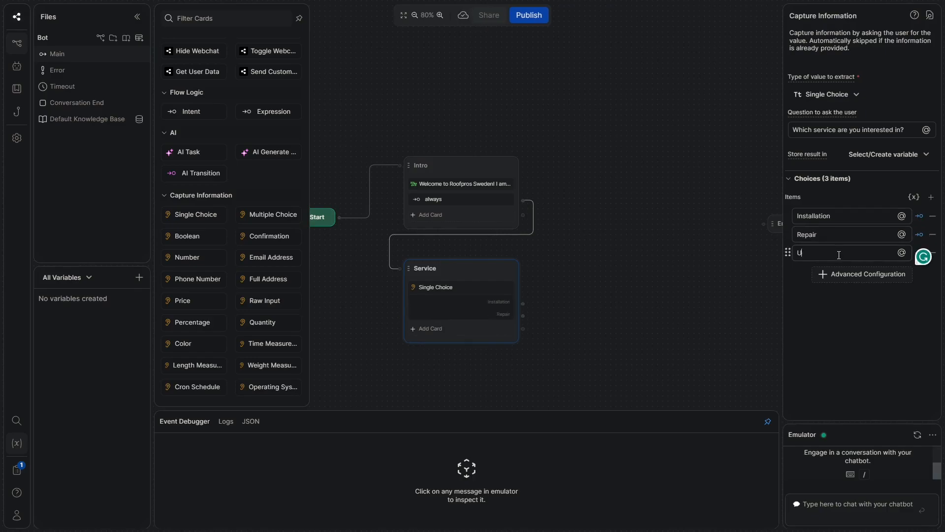
pyautogui.press('BackSpace')
pyautogui.press('BackSpace')
pyautogui.press('BackSpace')
pyautogui.click(839, 259)
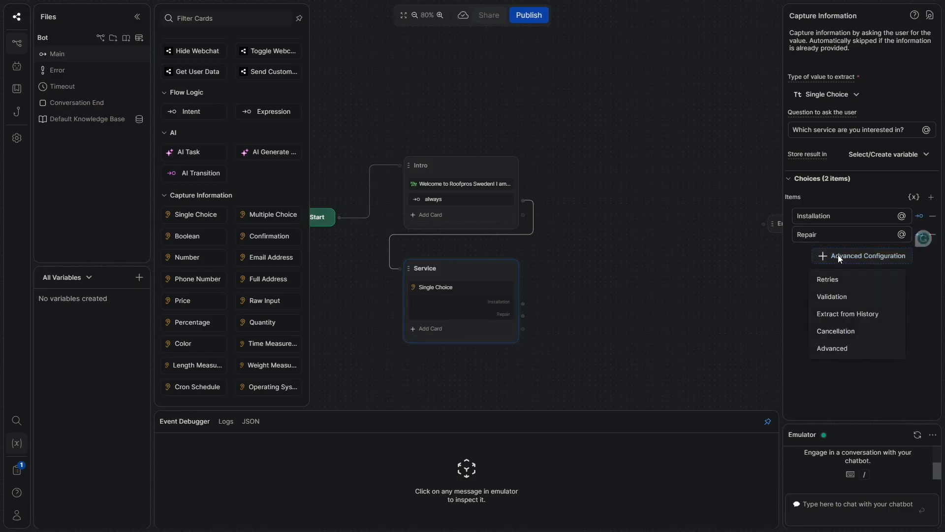
pyautogui.click(928, 202)
pyautogui.click(928, 202)
pyautogui.click(822, 253)
pyautogui.write('Insi')
pyautogui.press('BackSpace')
pyautogui.write('u')
pyautogui.press('BackSpace')
pyautogui.write('ul')
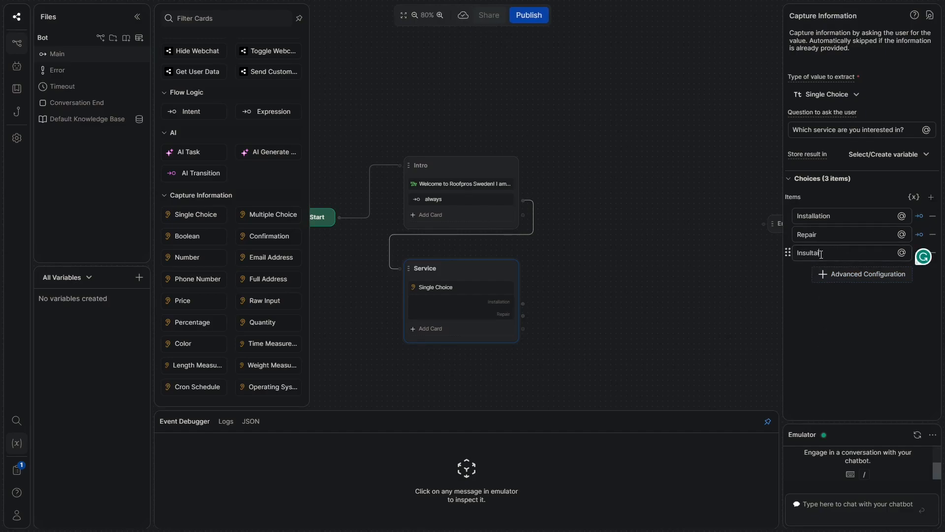
pyautogui.write('ation')
pyautogui.click(672, 234)
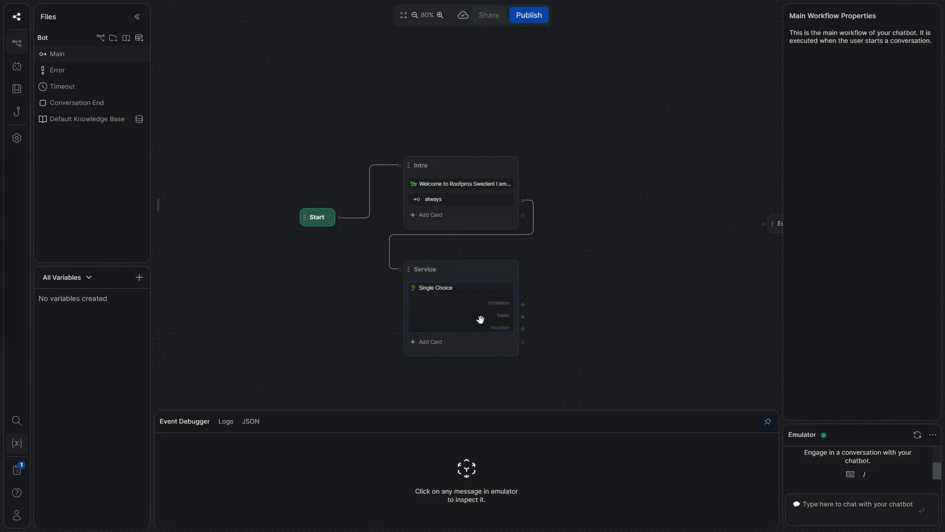
# Connect the Installation, Repair and Insulation choices to one new standard node below Service
pyautogui.moveTo(574, 268); pyautogui.dragTo(548, 218)
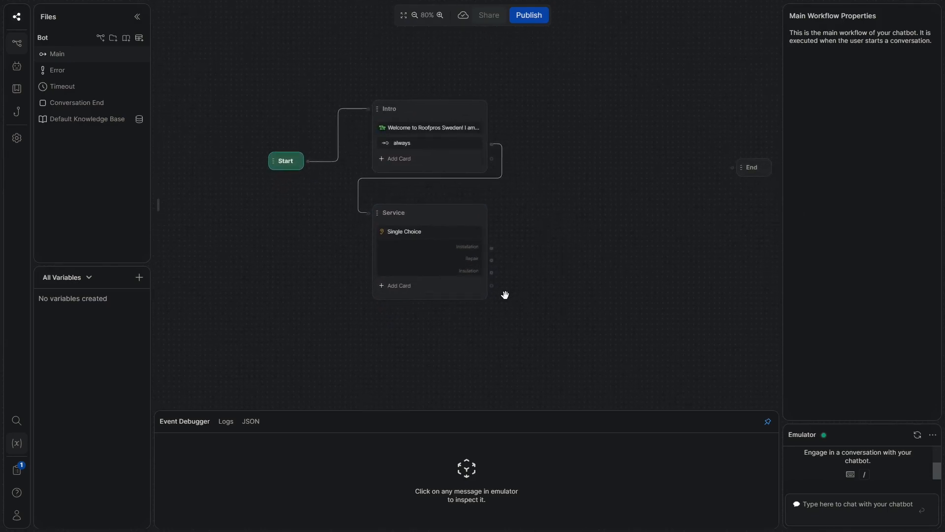
pyautogui.moveTo(492, 249); pyautogui.dragTo(495, 331)
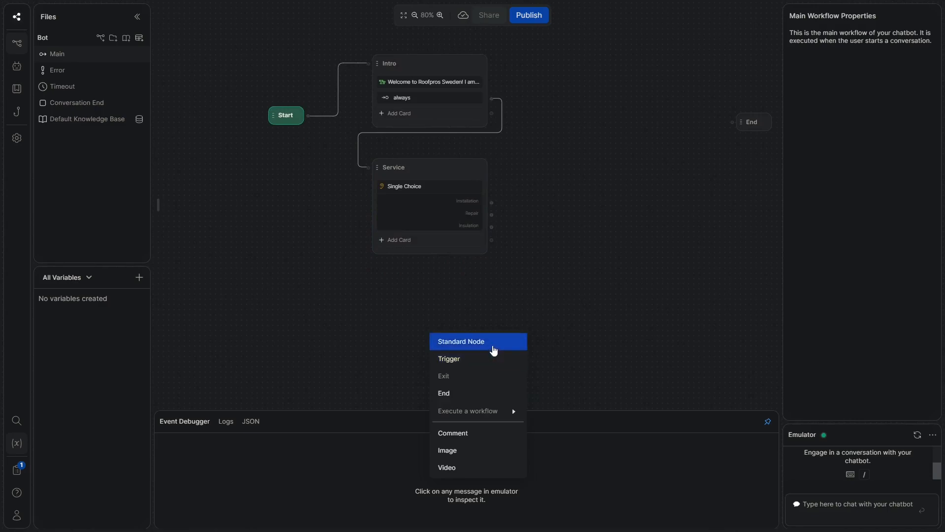
pyautogui.click(492, 344)
pyautogui.moveTo(434, 297); pyautogui.dragTo(442, 297)
pyautogui.click(542, 194)
pyautogui.moveTo(491, 204); pyautogui.dragTo(369, 297)
pyautogui.moveTo(491, 214); pyautogui.dragTo(369, 297)
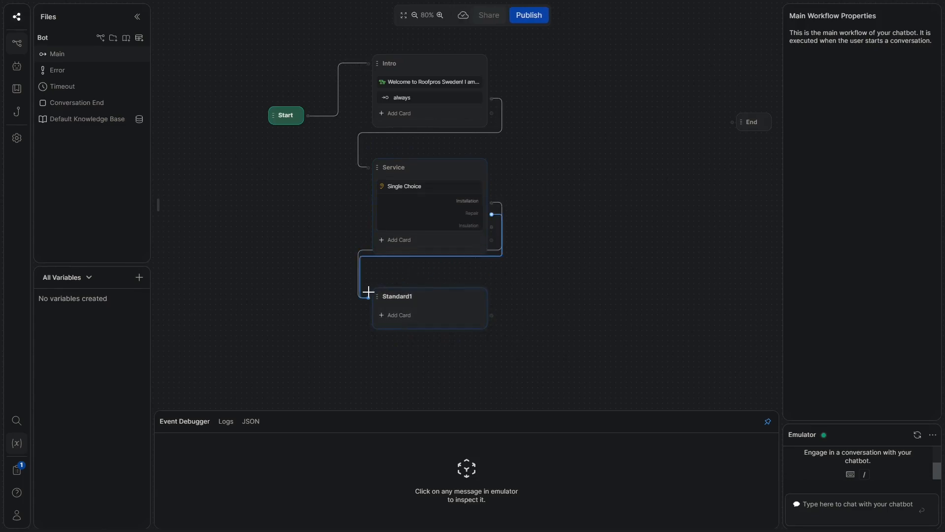
pyautogui.moveTo(492, 226); pyautogui.dragTo(433, 294)
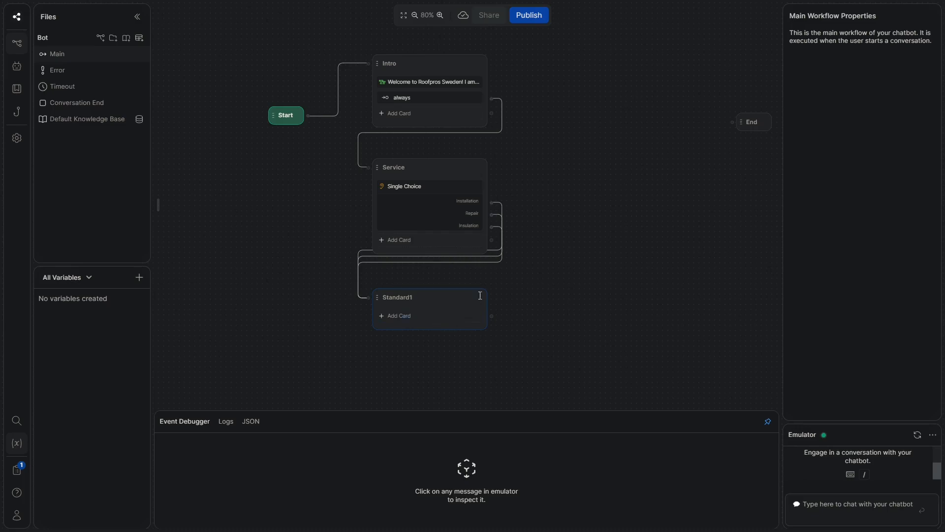
# Rename the new node Question and enable Knowledge Answering on it
pyautogui.doubleClick(409, 297)
pyautogui.write('Question')
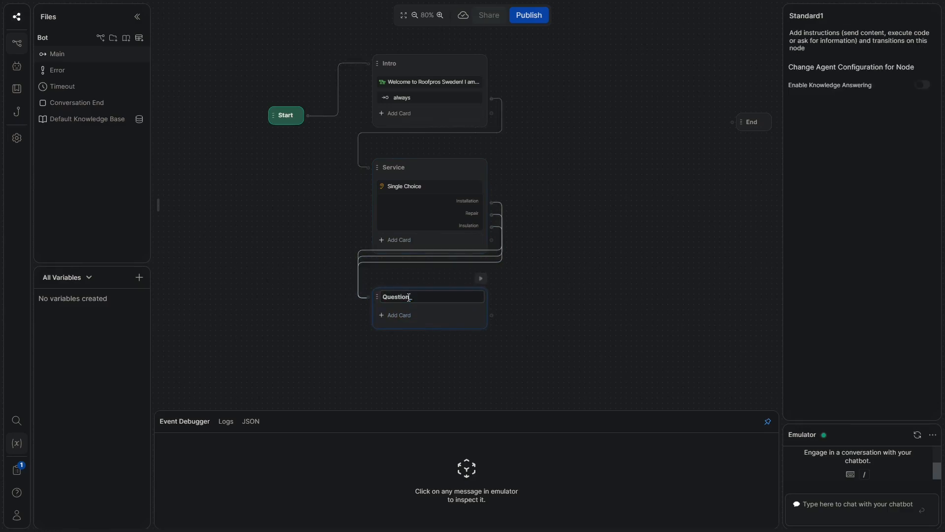
pyautogui.click(921, 85)
pyautogui.click(621, 176)
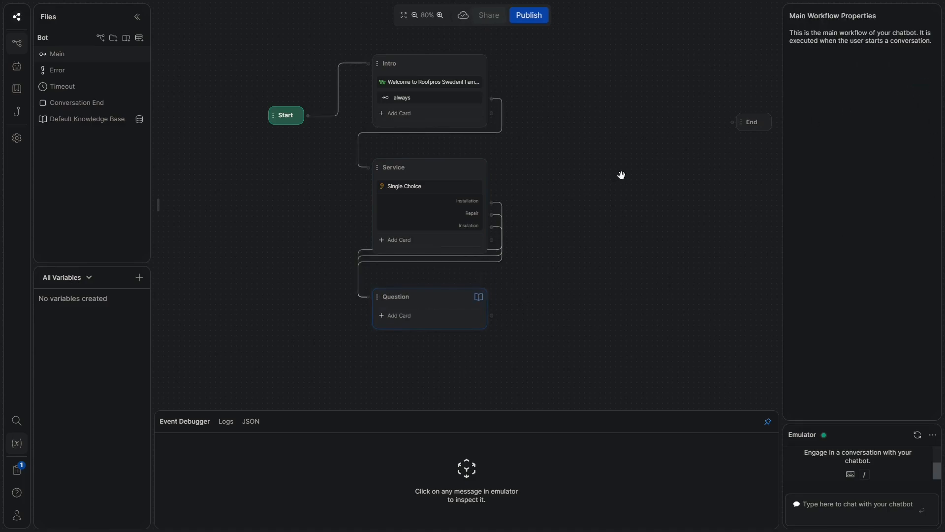
pyautogui.click(421, 318)
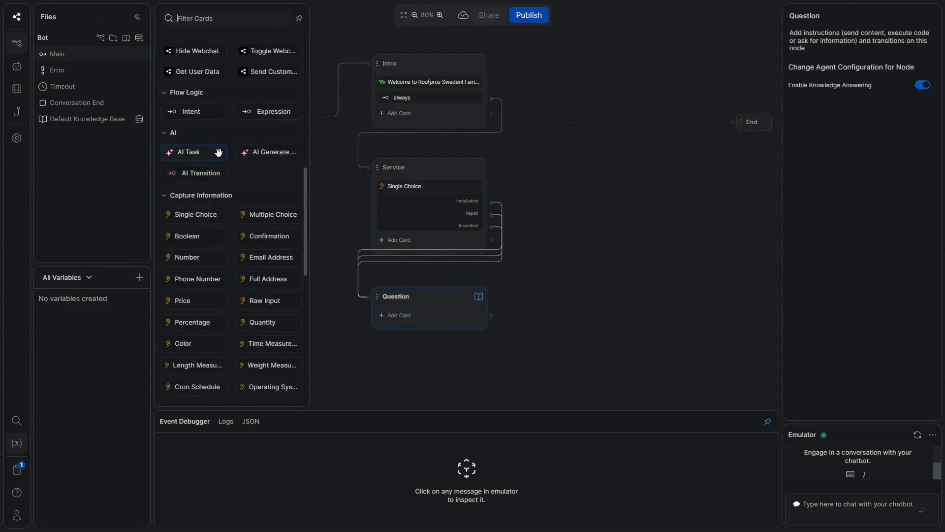
# Add an AI Task to Question: ask what the user wants to know, politely and professionally, with no greeting
pyautogui.click(216, 152)
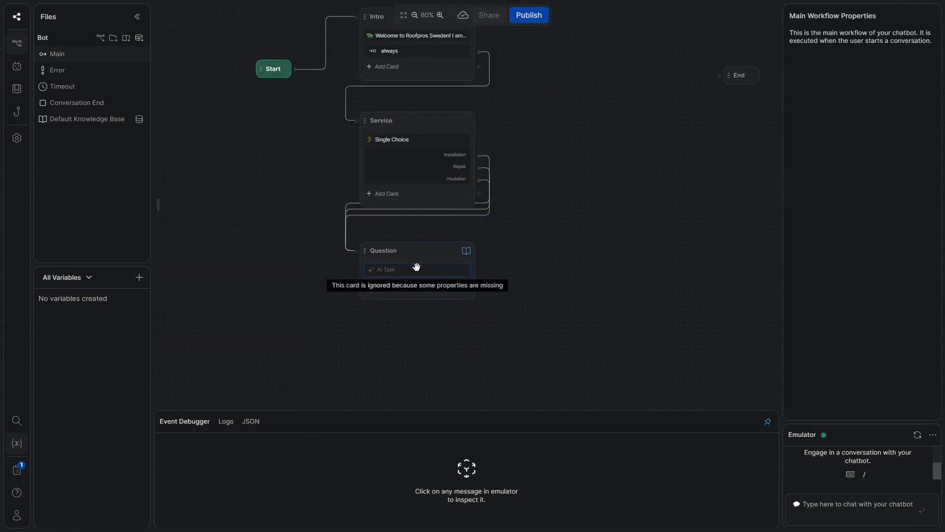
pyautogui.click(418, 267)
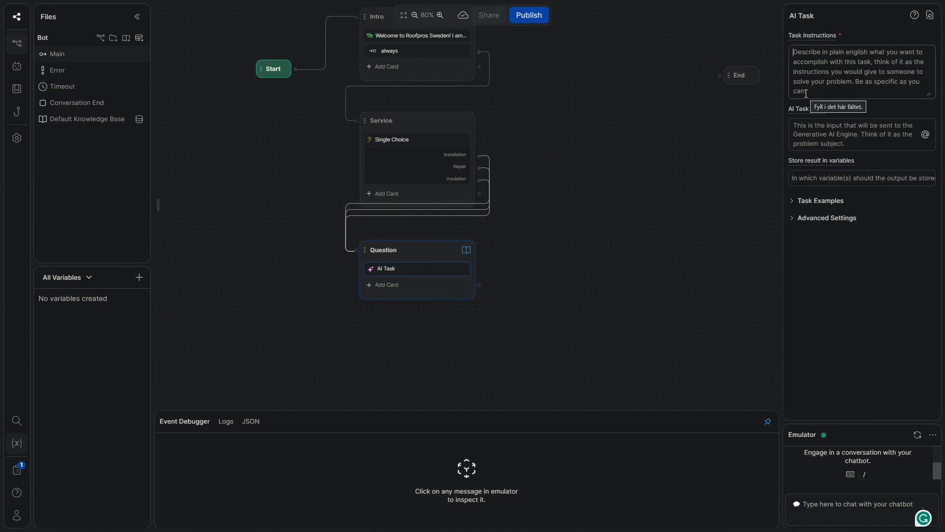
pyautogui.write('Come up with a')
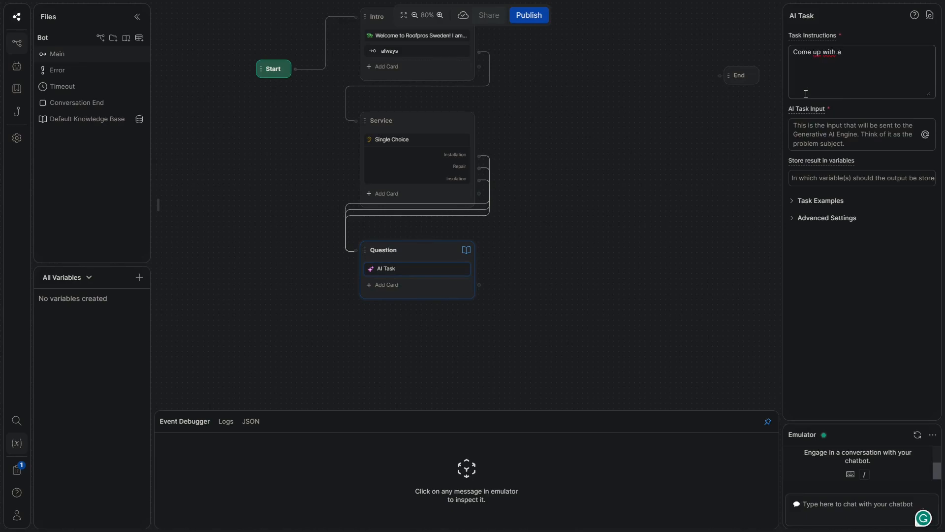
pyautogui.write('way to ask the')
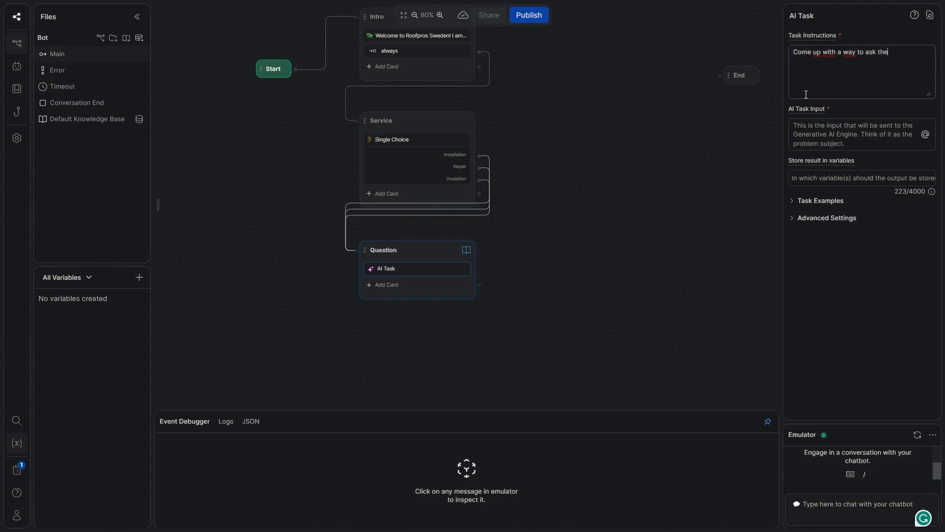
pyautogui.write(' user what they would like to know')
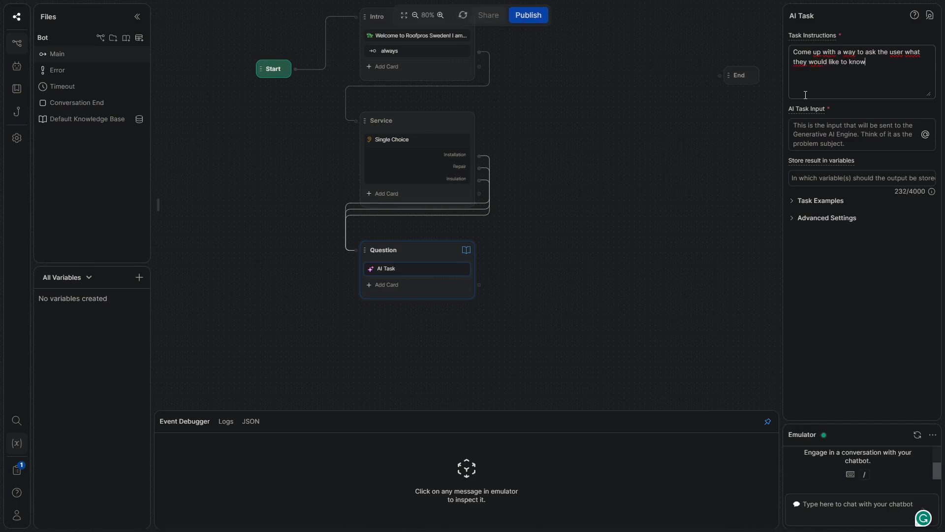
pyautogui.write('. Be polite and professional. D')
pyautogui.press('BackSpace')
pyautogui.press('Return')
pyautogui.press('Return')
pyautogui.write('Do not include a greeting!')
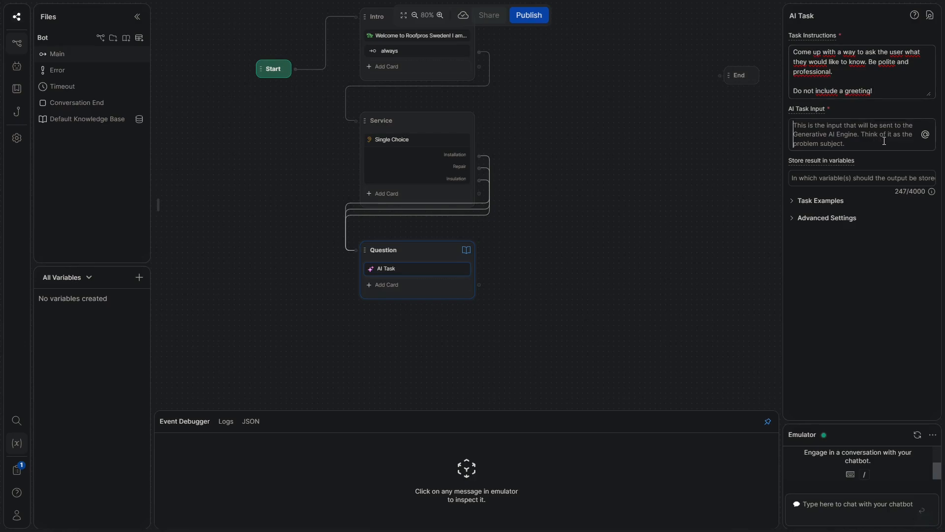
# Create a string workflow variable named QuestionAI
pyautogui.click(925, 137)
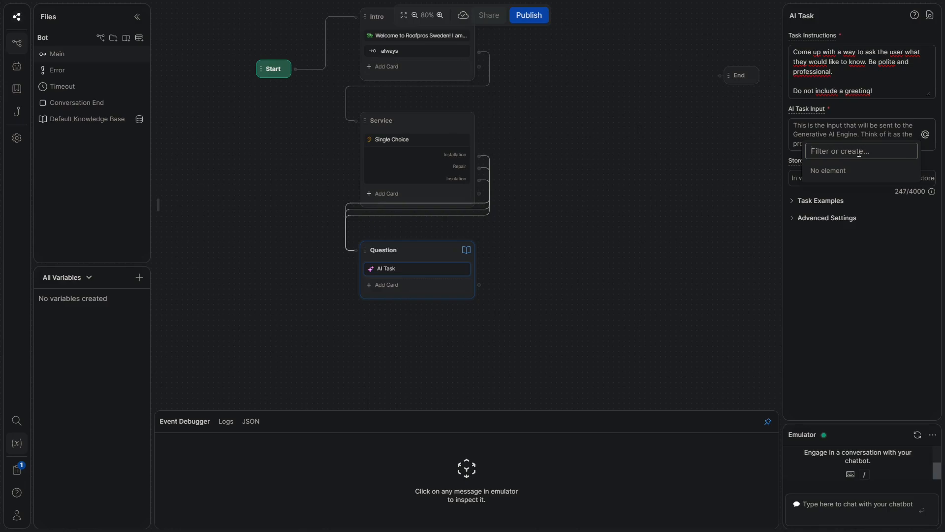
pyautogui.write('QuestionAI')
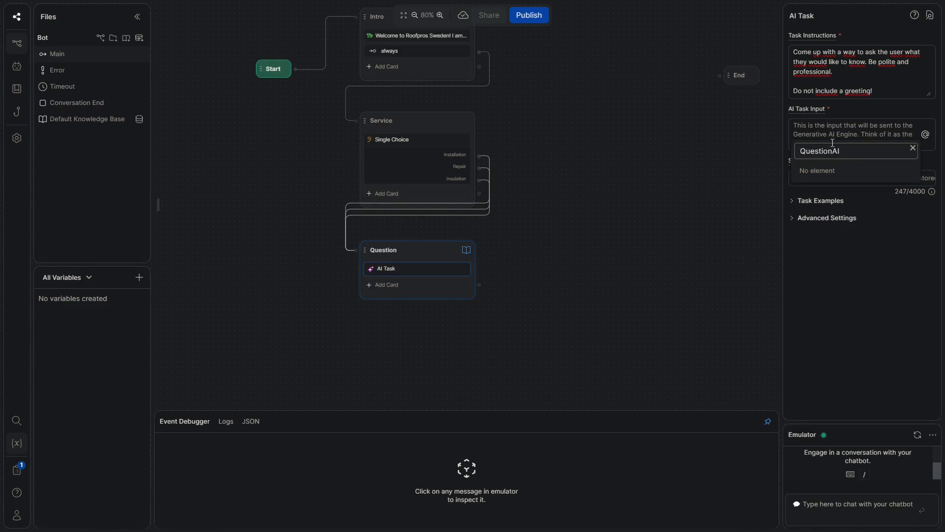
pyautogui.click(140, 281)
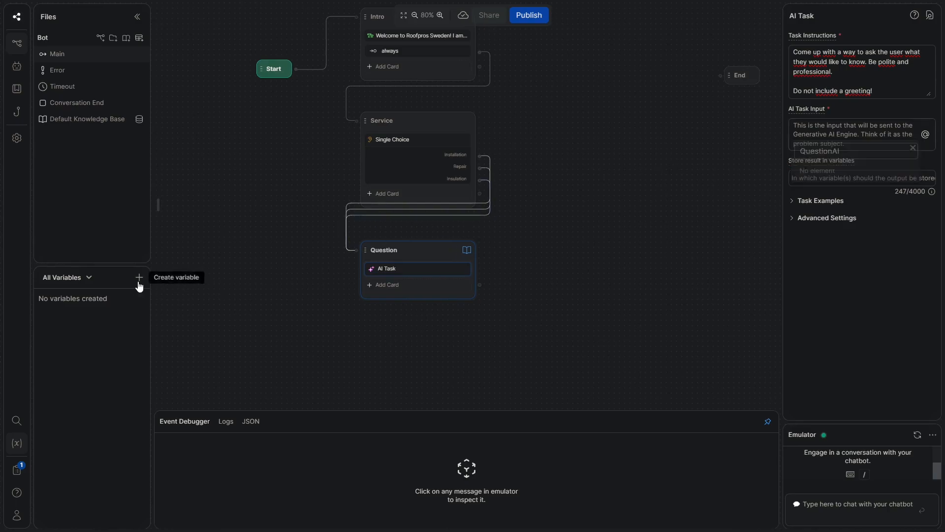
pyautogui.click(139, 283)
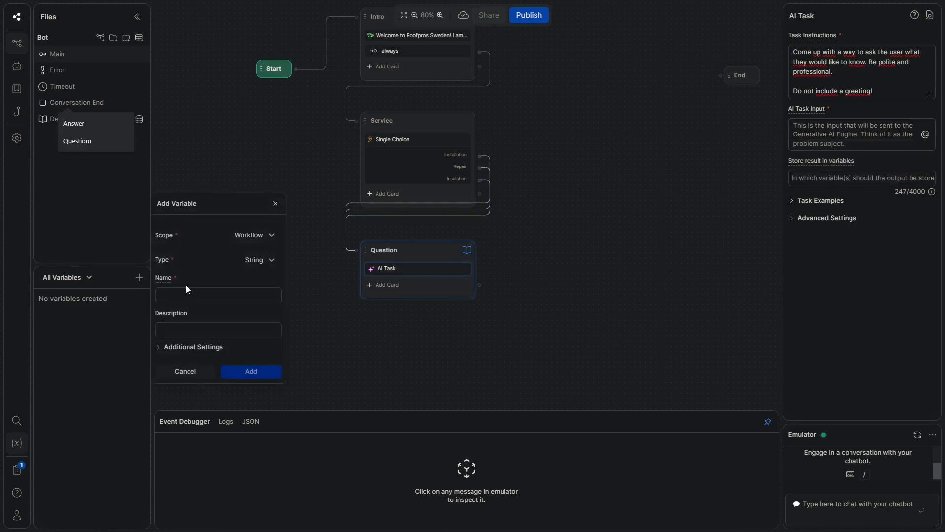
pyautogui.write('Ques')
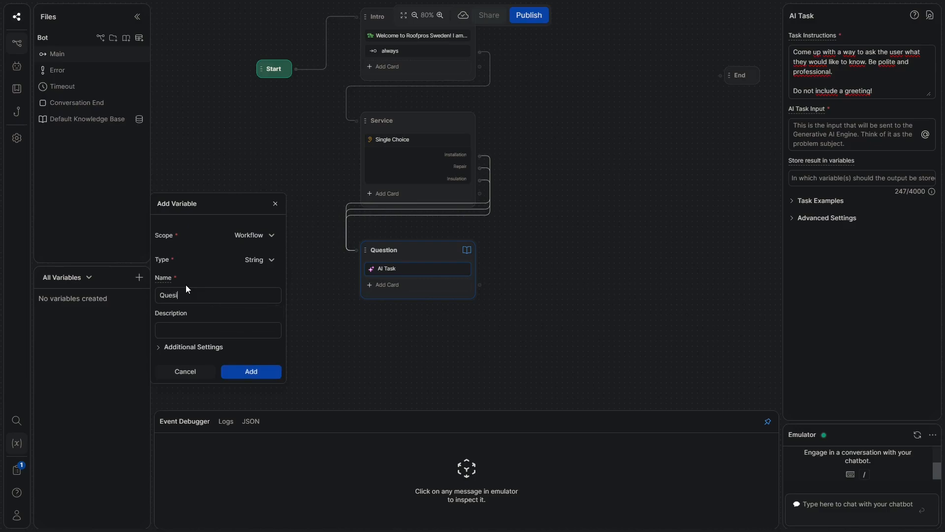
pyautogui.write('tionAI')
pyautogui.click(266, 373)
# Use QuestionAI as the AI Task's input and as the variable storing its result
pyautogui.click(926, 134)
pyautogui.click(854, 171)
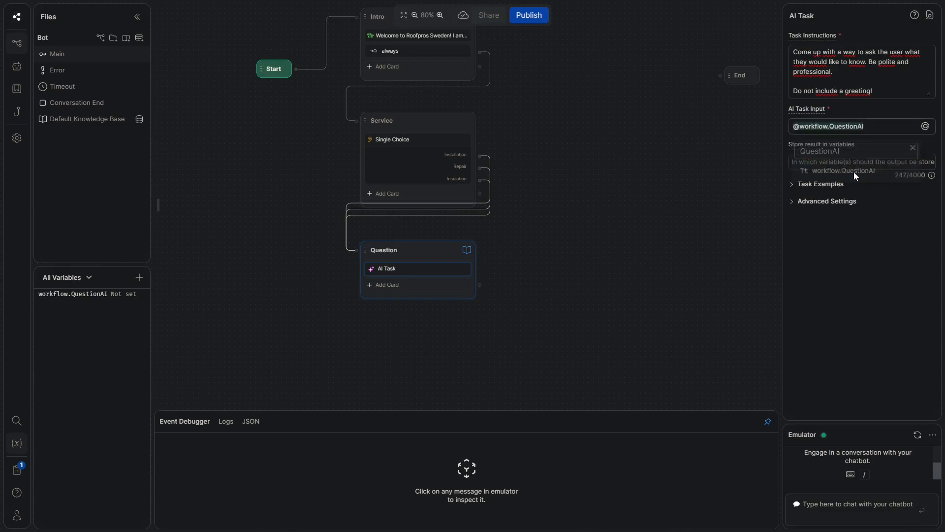
pyautogui.click(836, 164)
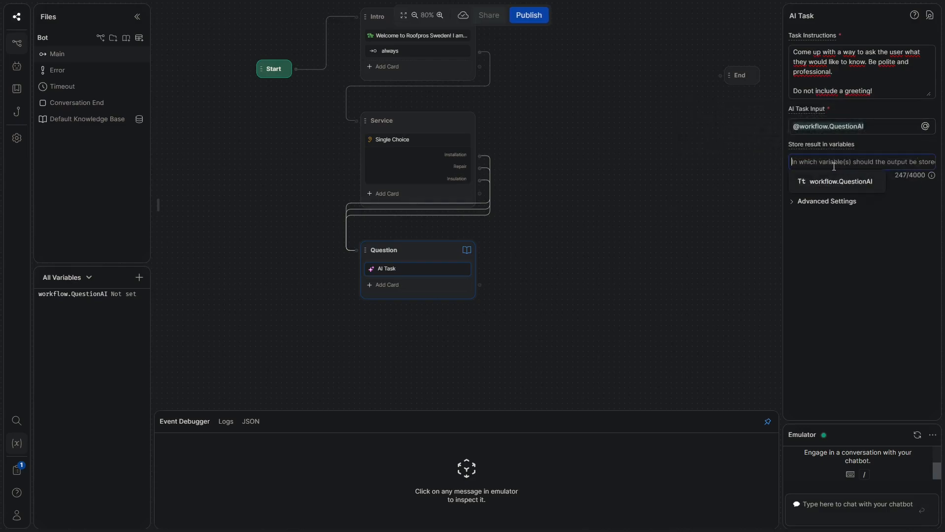
pyautogui.click(832, 181)
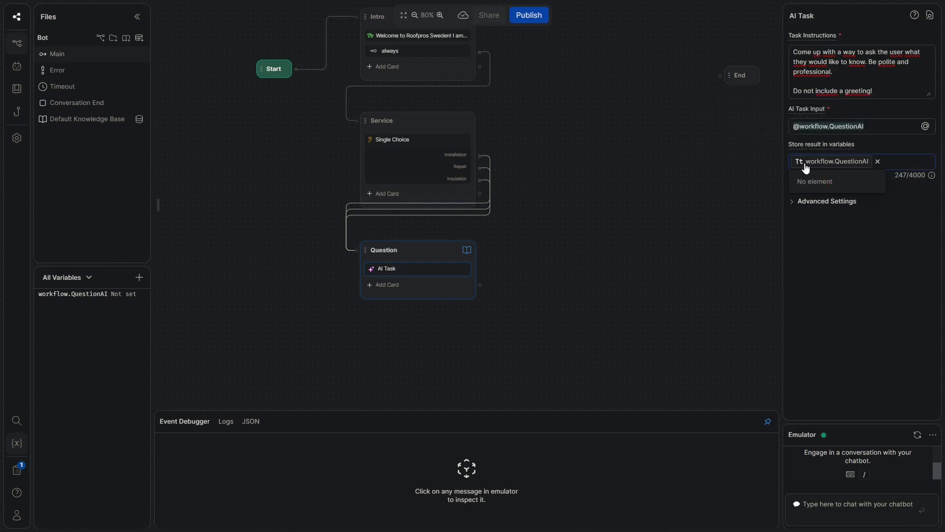
pyautogui.click(759, 174)
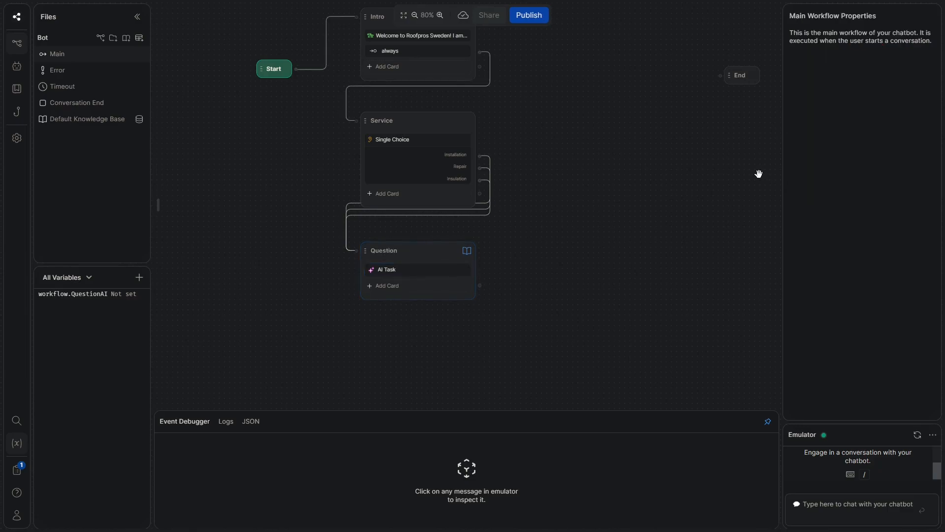
pyautogui.click(426, 287)
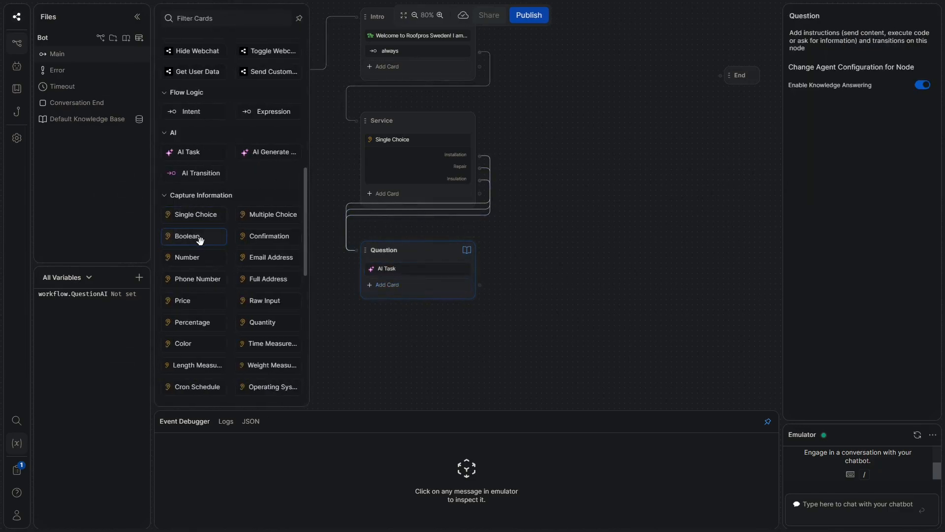
pyautogui.scroll(-1, 257, 342)
pyautogui.click(269, 251)
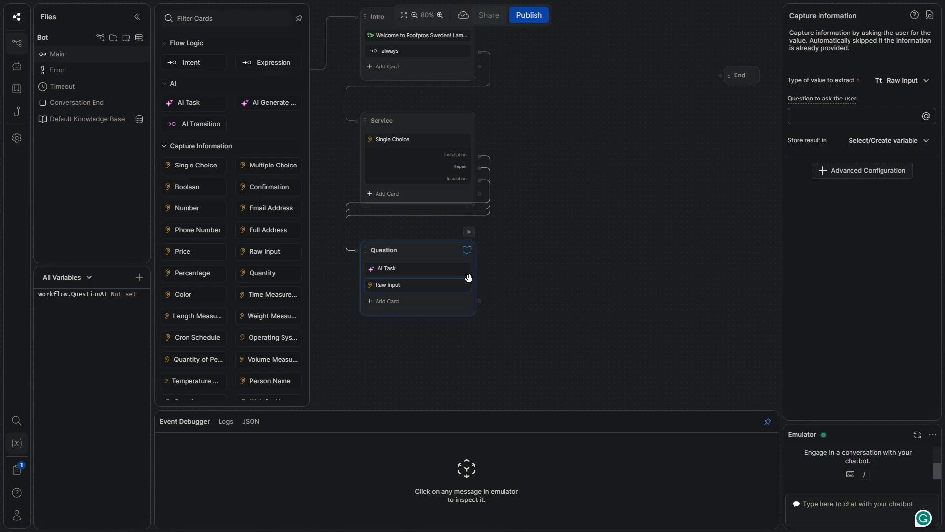
pyautogui.write('@workflow.QuestionAI')
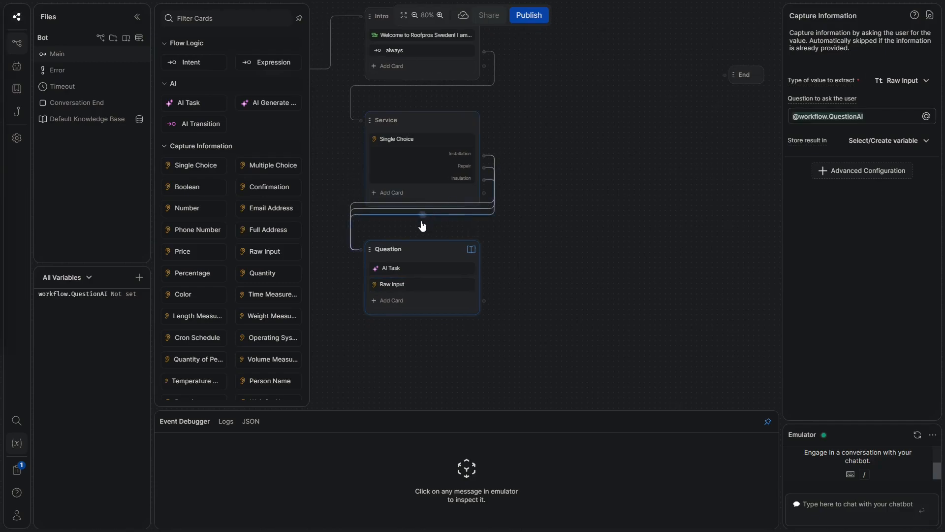
pyautogui.click(574, 198)
# Add two Expression transition cards to the Question node
pyautogui.click(400, 289)
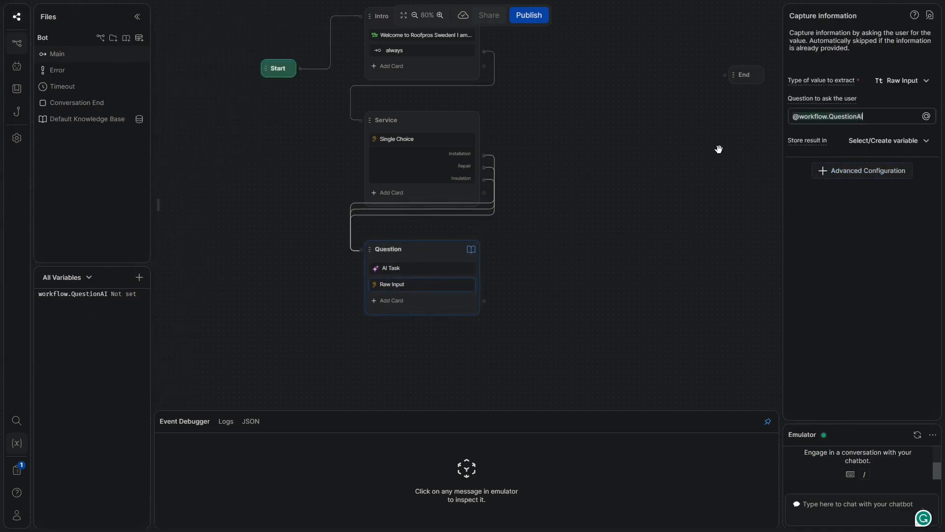
pyautogui.click(412, 308)
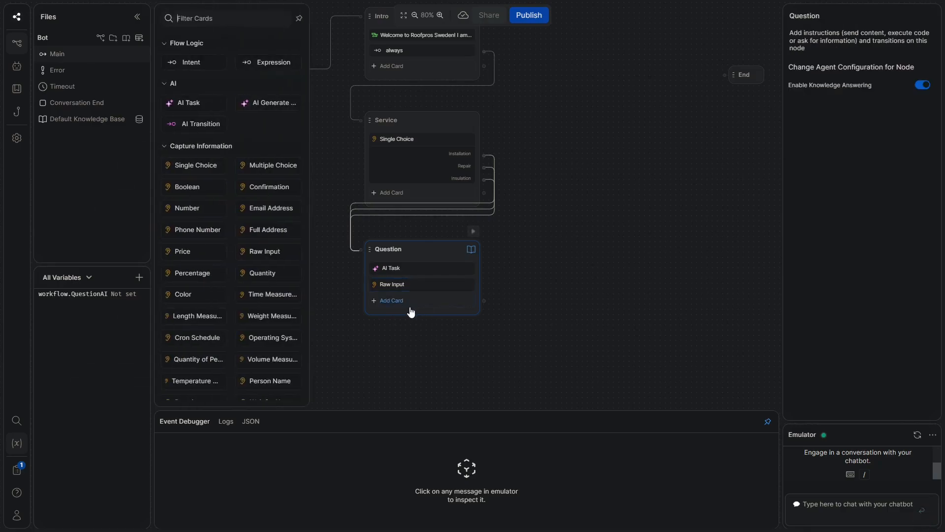
pyautogui.scroll(-1, 246, 247)
pyautogui.scroll(3, 232, 107)
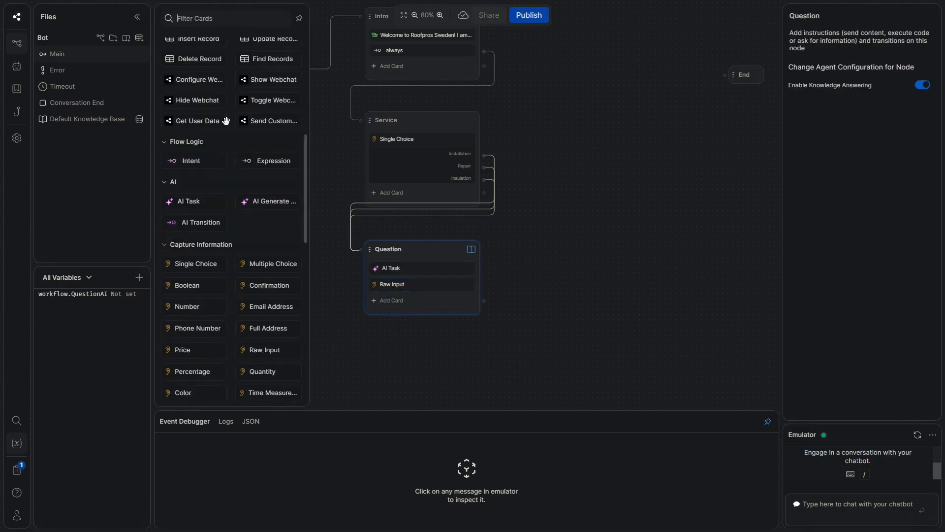
pyautogui.click(261, 161)
pyautogui.click(274, 160)
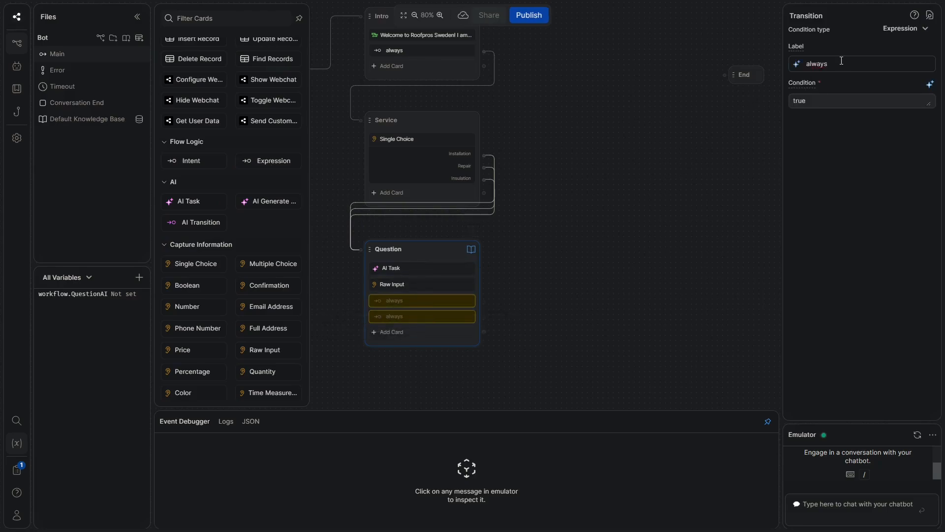
# Label the first transition 'Dont know' with condition !turn.KnowledgeAgent.responded, leaving the second as always
pyautogui.click(933, 86)
pyautogui.moveTo(830, 64); pyautogui.dragTo(770, 75)
pyautogui.write('Do')
pyautogui.write('nmt ')
pyautogui.write('know')
pyautogui.doubleClick(816, 104)
pyautogui.press('BackSpace')
pyautogui.write('!t')
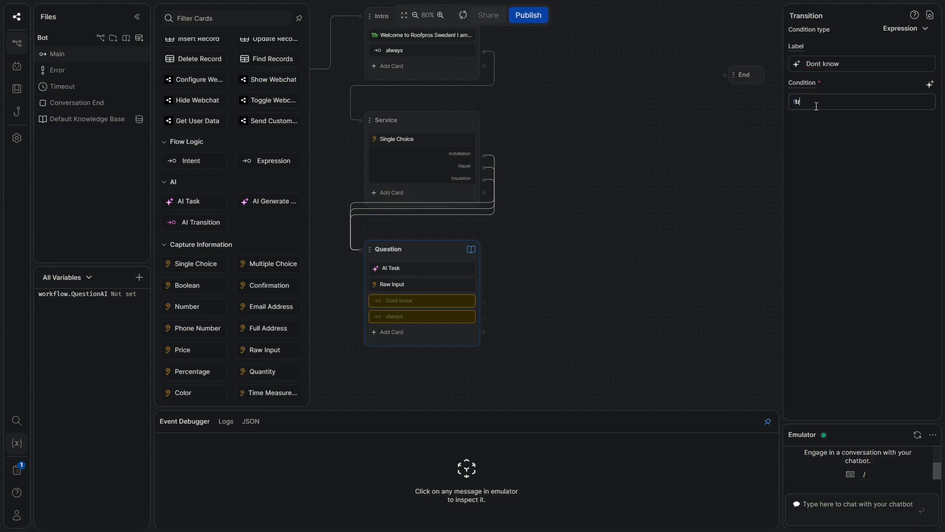
pyautogui.write('urn.KnowledgeAgent.re')
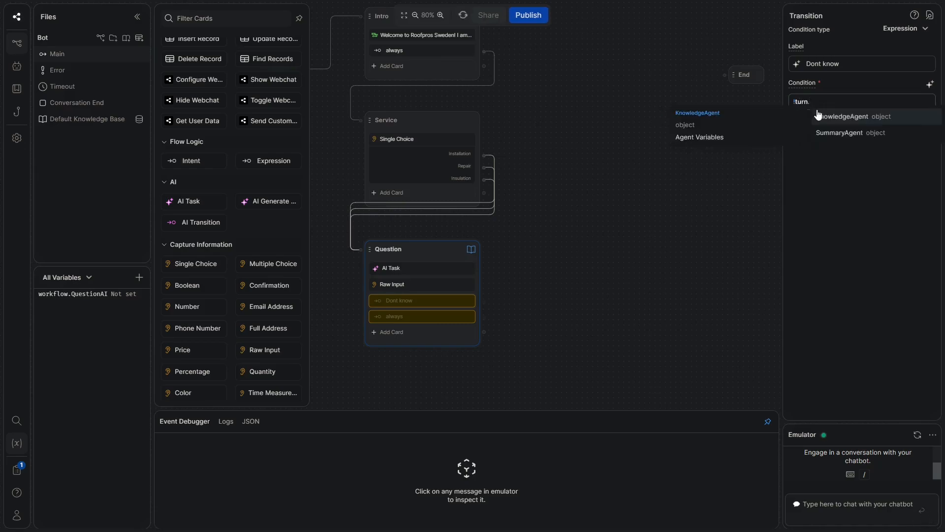
pyautogui.click(822, 116)
pyautogui.write('.responded')
pyautogui.click(828, 111)
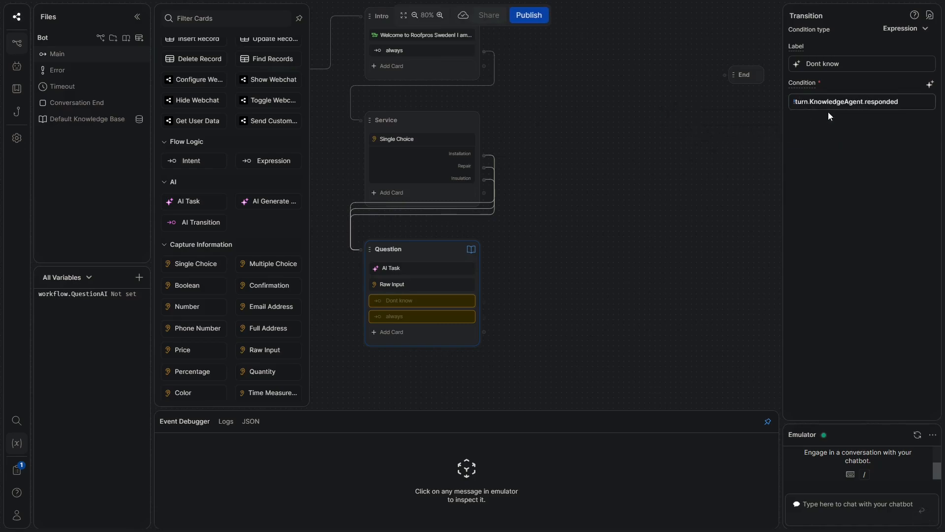
pyautogui.click(509, 299)
pyautogui.click(446, 317)
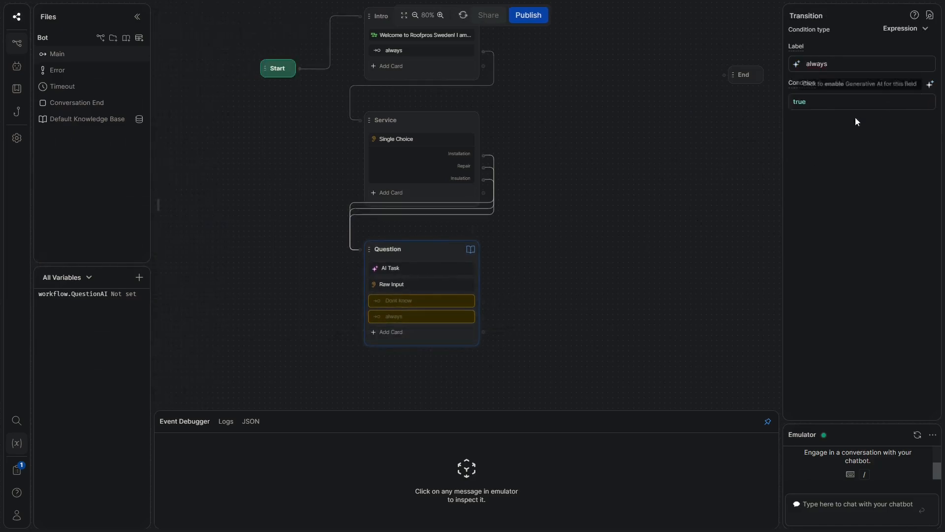
pyautogui.click(581, 263)
pyautogui.scroll(-3, 565, 266)
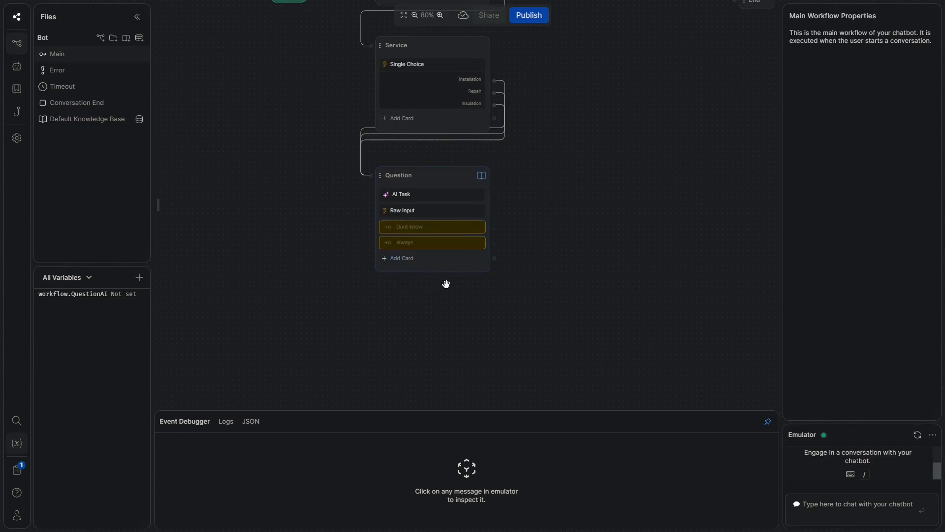
# Add a standard node below Question, wire Question's always port to it, and rename it Hub
pyautogui.rightClick(379, 302)
pyautogui.click(407, 315)
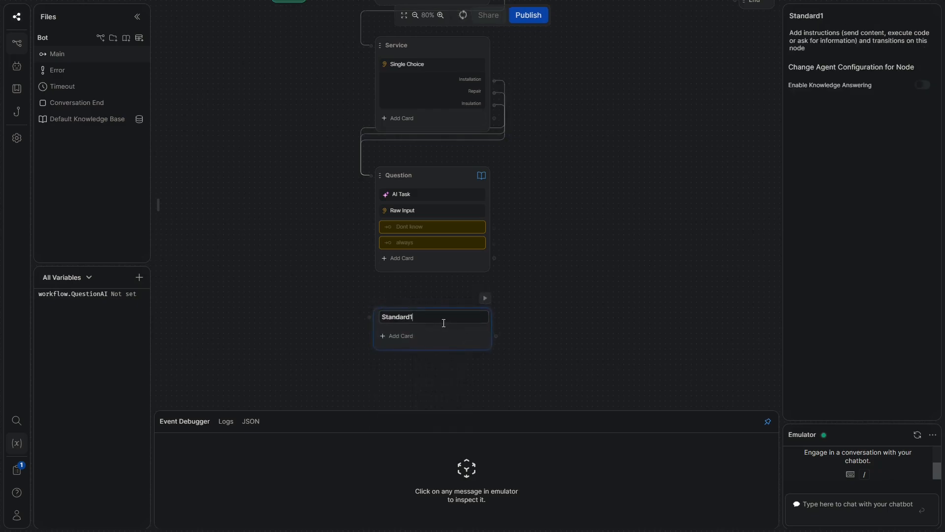
pyautogui.click(508, 249)
pyautogui.moveTo(494, 243); pyautogui.dragTo(372, 318)
pyautogui.moveTo(568, 285); pyautogui.dragTo(573, 259)
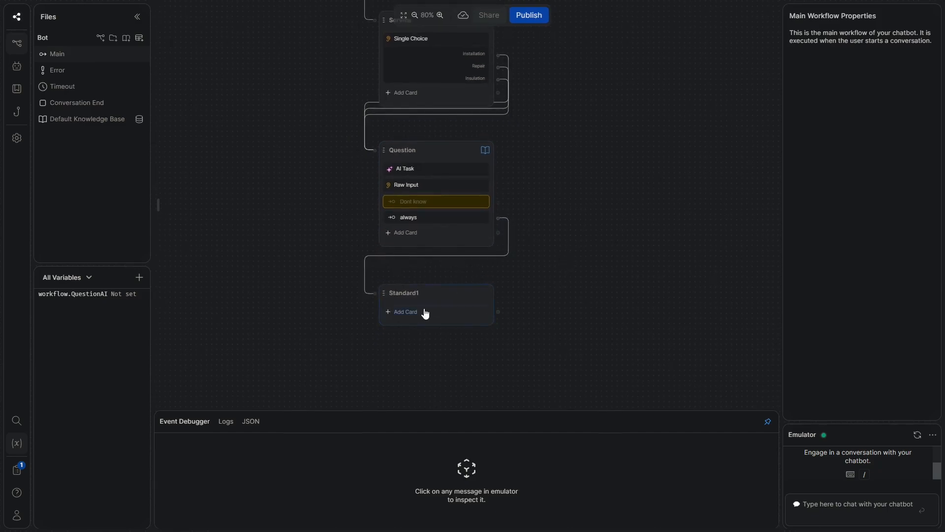
pyautogui.doubleClick(407, 292)
pyautogui.write('Hub')
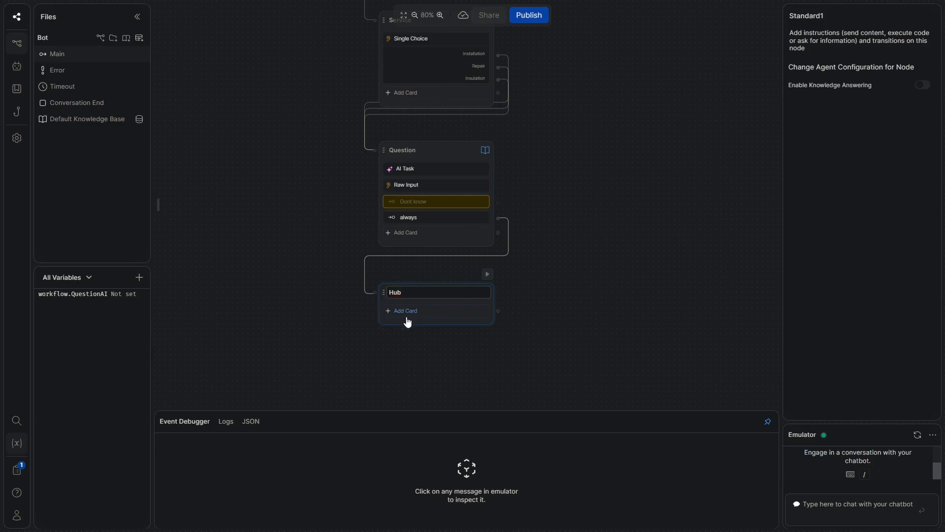
pyautogui.click(405, 311)
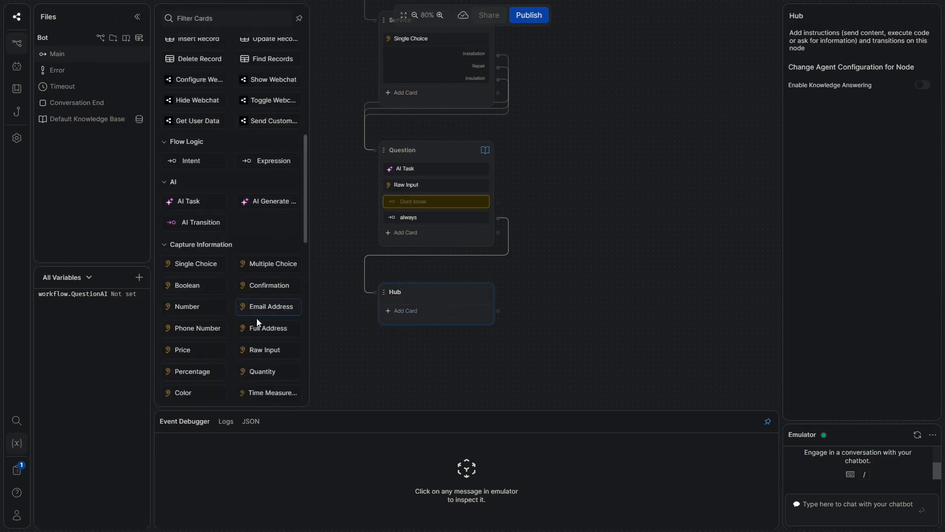
# Add a Single Choice card to Hub asking if the user has further questions, with a 'Yes!' choice
pyautogui.scroll(-1, 271, 374)
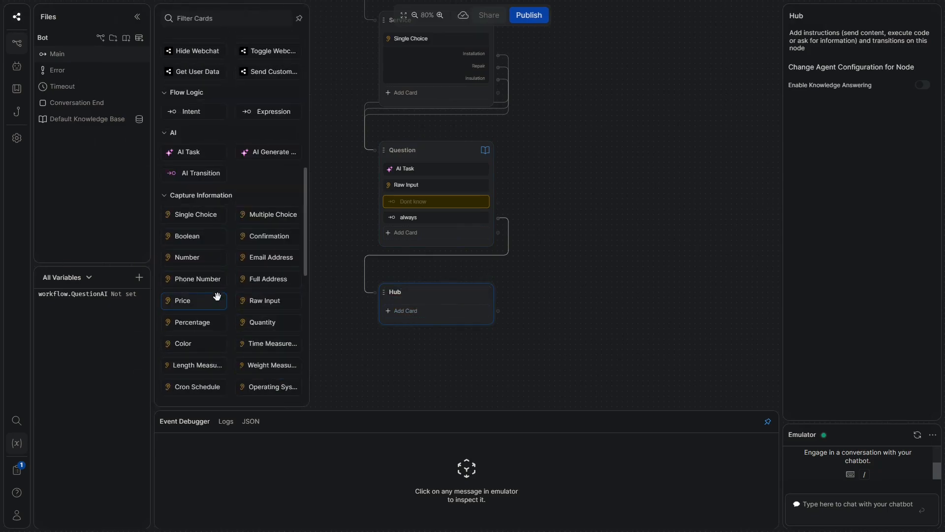
pyautogui.click(212, 214)
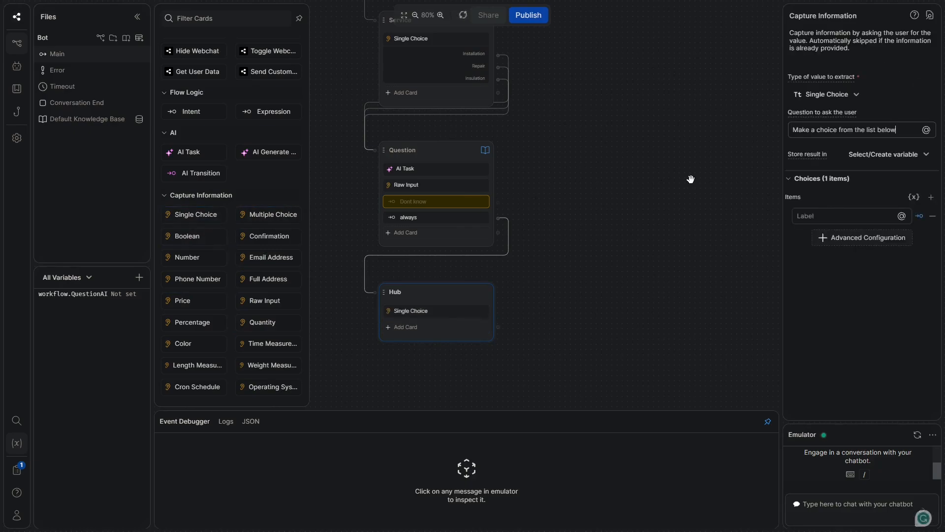
pyautogui.write('Do yo')
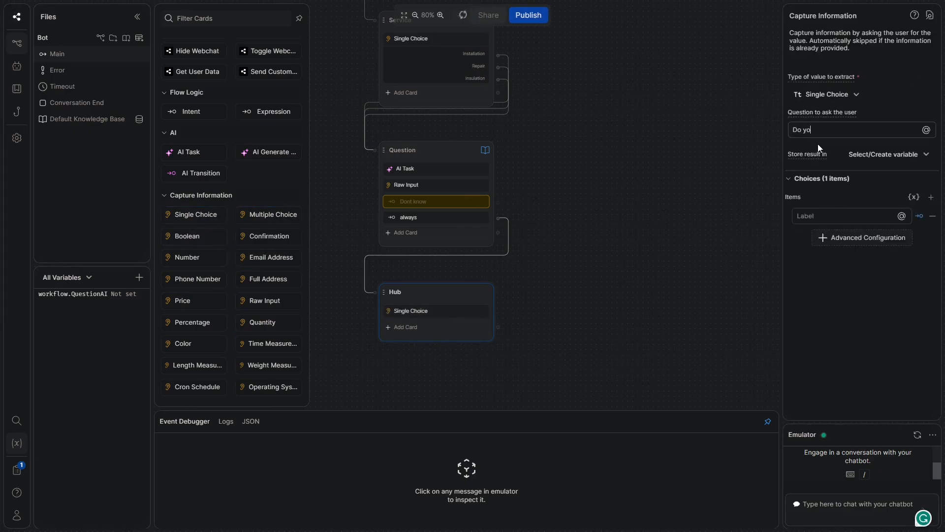
pyautogui.write('u have any further q')
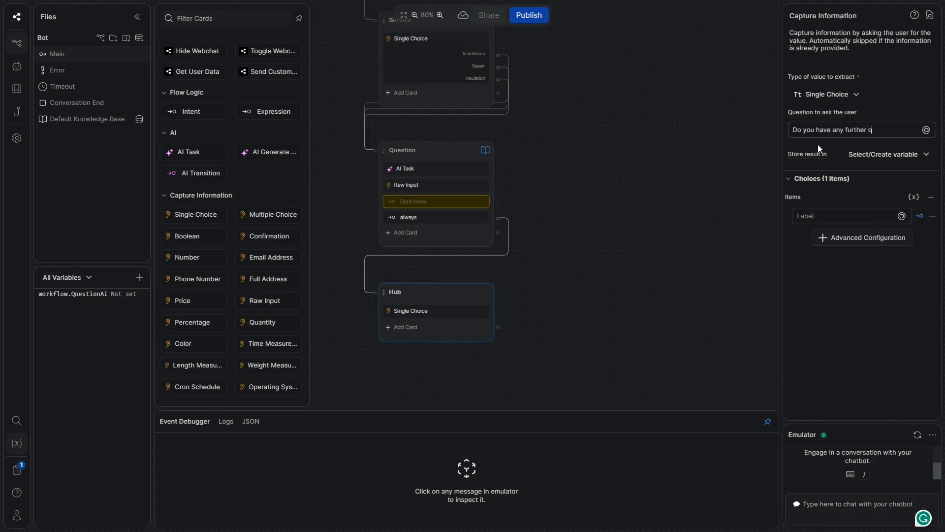
pyautogui.write('uestions that w')
pyautogui.press('BackSpace')
pyautogui.write('you')
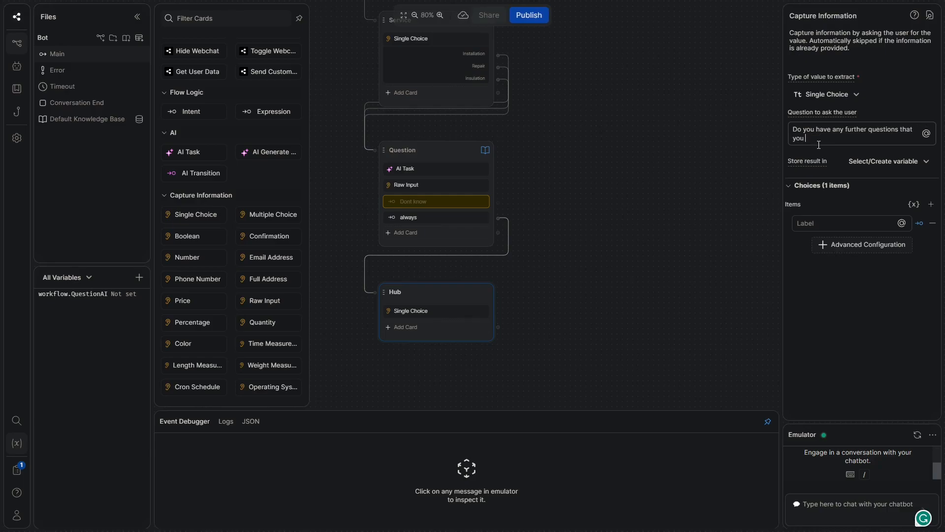
pyautogui.write(' would ')
pyautogui.write('like to have ans')
pyautogui.write(' me answer?')
pyautogui.click(824, 216)
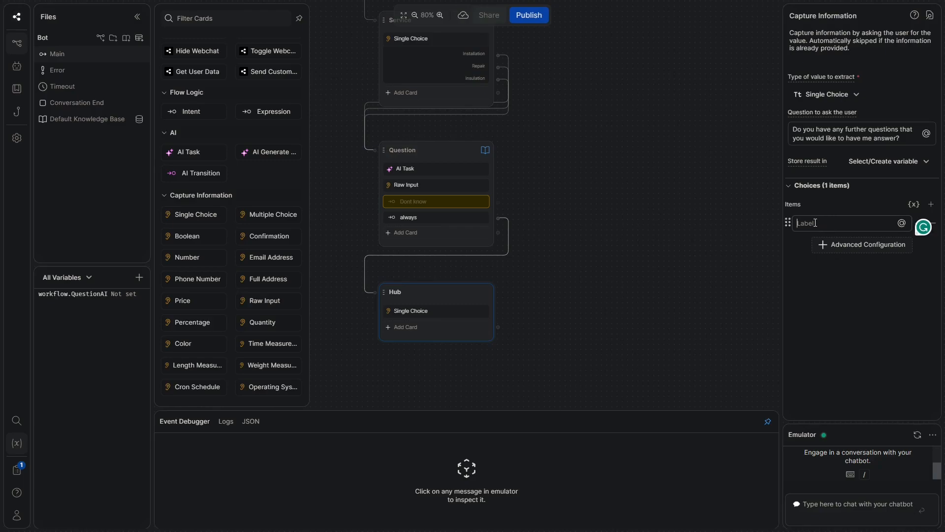
pyautogui.write('Yes!')
pyautogui.click(583, 296)
pyautogui.moveTo(561, 307); pyautogui.dragTo(614, 285)
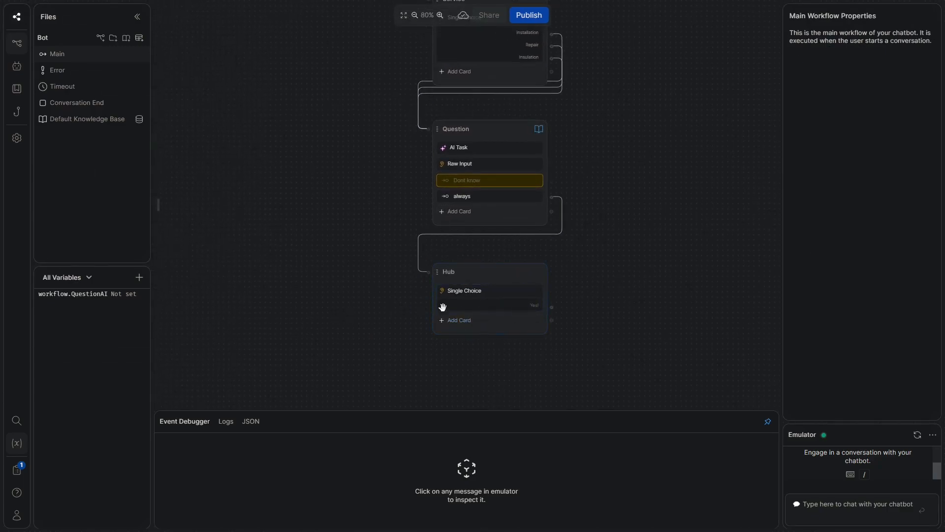
# Create a standard node, link Hub's Yes! choice to it, and rename it Conversational_Memory
pyautogui.rightClick(298, 315)
pyautogui.click(300, 328)
pyautogui.moveTo(350, 321); pyautogui.dragTo(316, 130)
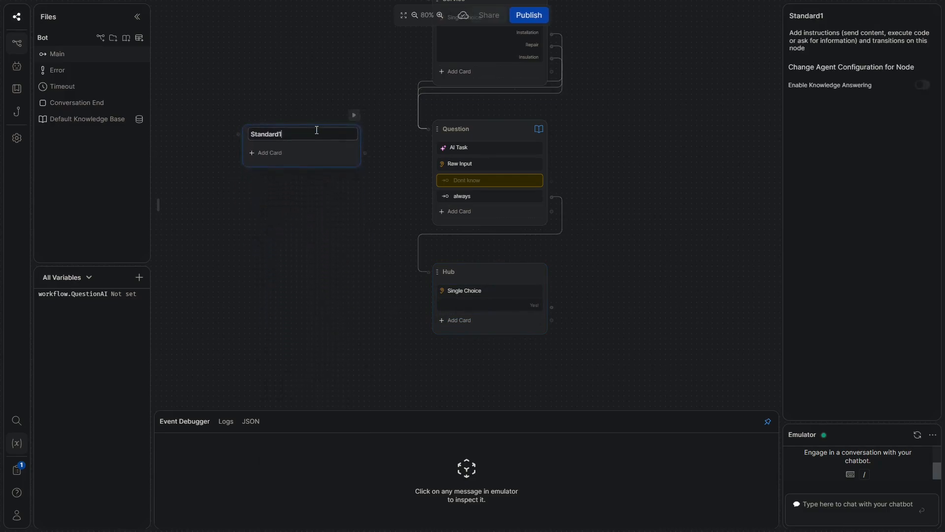
pyautogui.moveTo(552, 307); pyautogui.dragTo(264, 134)
pyautogui.doubleClick(263, 135)
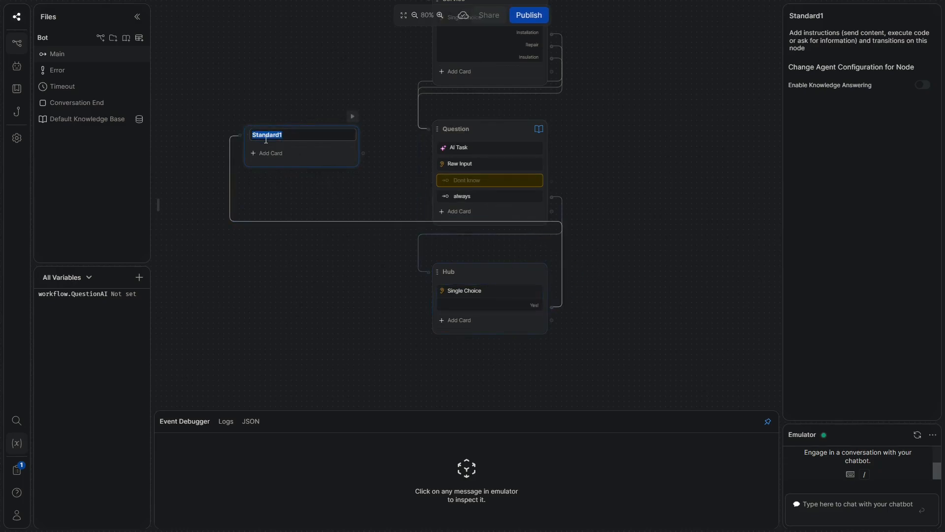
pyautogui.write('Conversational_Memory')
pyautogui.click(270, 153)
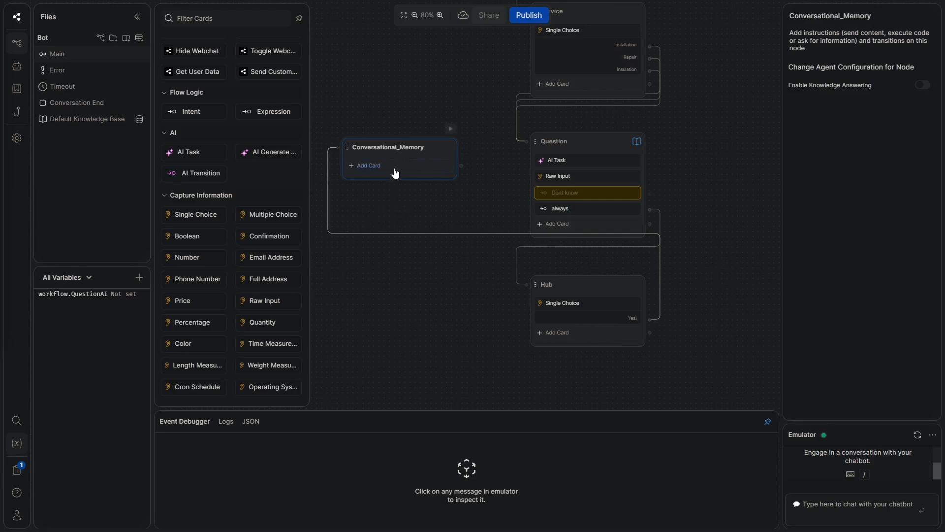
# Add an AI Task card to Conversational_Memory, instructing it: 'You are the customer's personal assistant.'
pyautogui.click(199, 152)
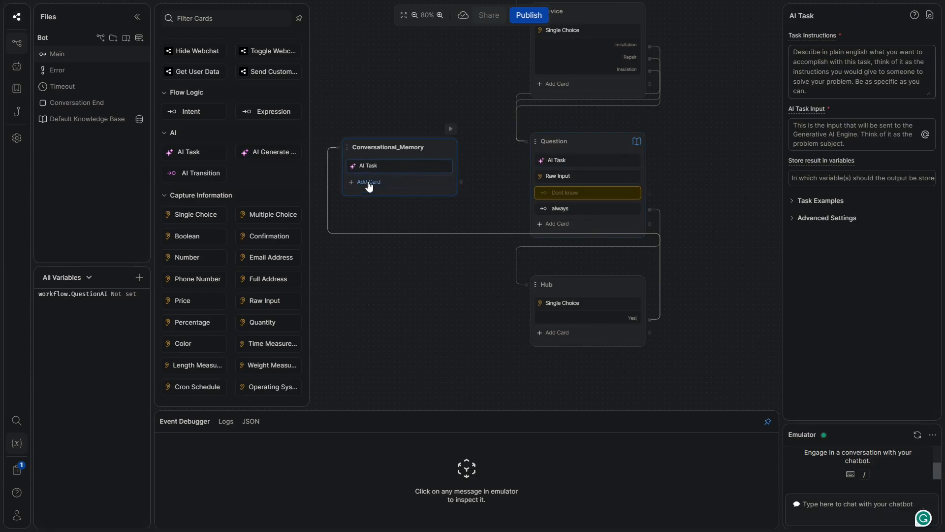
pyautogui.click(816, 71)
pyautogui.write('You are a')
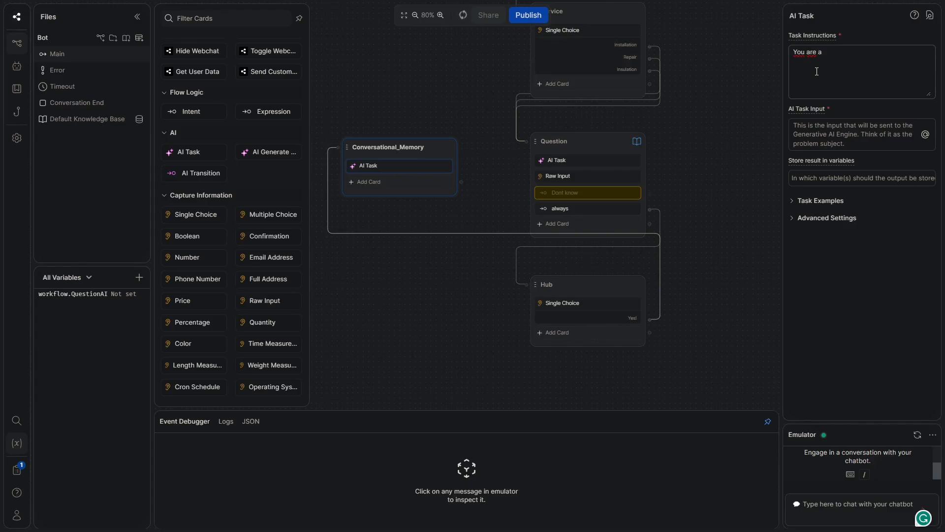
pyautogui.write(' heklp')
pyautogui.press('BackSpace')
pyautogui.press('BackSpace')
pyautogui.press('BackSpace')
pyautogui.press('BackSpace')
pyautogui.press('BackSpace')
pyautogui.press('BackSpace')
pyautogui.press('BackSpace')
pyautogui.write("the customer's personal assitent. You must")
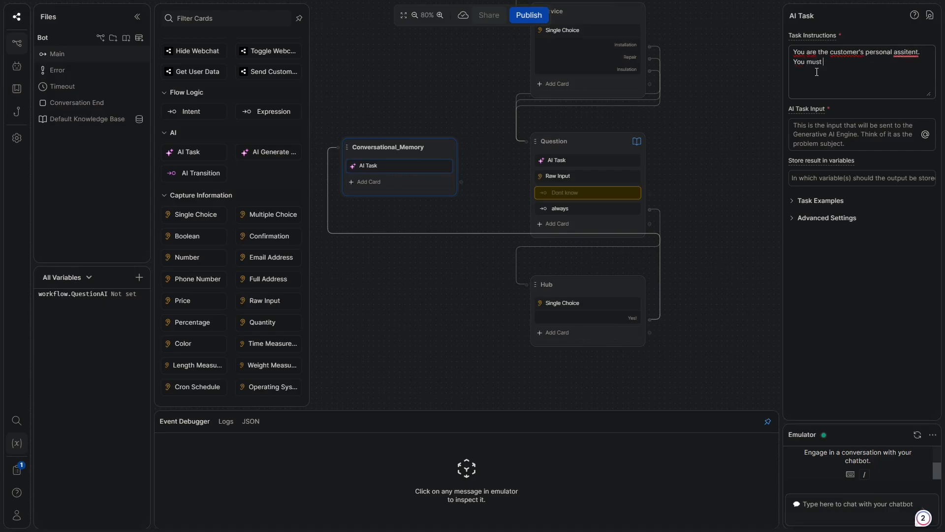
pyautogui.click(913, 53)
pyautogui.click(843, 80)
# Continue the instructions: respond to the last user response, given a user–assistant transcript
pyautogui.write('come up wot')
pyautogui.press('BackSpace')
pyautogui.press('BackSpace')
pyautogui.write('ith a')
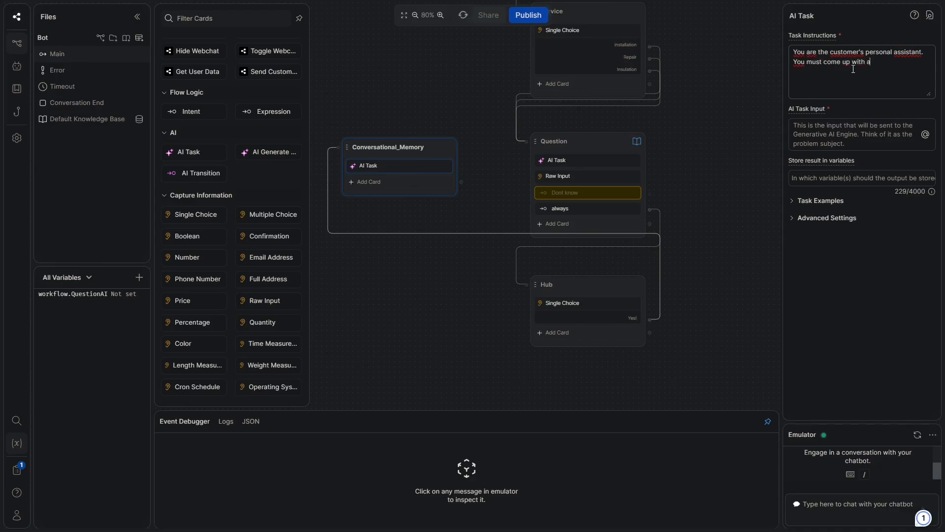
pyautogui.write(' new way to ask')
pyautogui.press('BackSpace')
pyautogui.press('BackSpace')
pyautogui.press('BackSpace')
pyautogui.write('respond to the ')
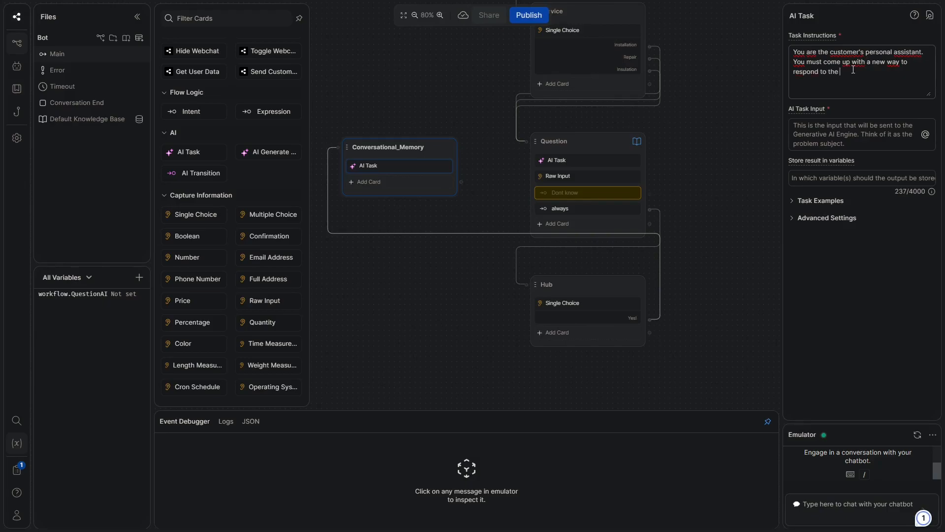
pyautogui.write('last us')
pyautogui.write('er response')
pyautogui.write('I will prove')
pyautogui.write('ied')
pyautogui.press('BackSpace')
pyautogui.press('BackSpace')
pyautogui.press('BackSpace')
pyautogui.write('ide a transcript ')
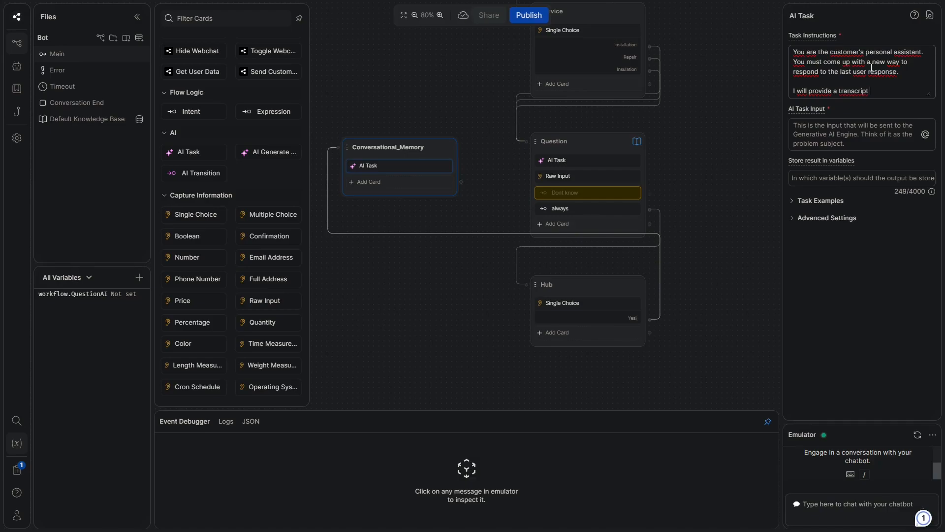
pyautogui.write(' between you')
pyautogui.press('BackSpace')
pyautogui.press('BackSpace')
pyautogui.press('BackSpace')
pyautogui.write('the user and the ')
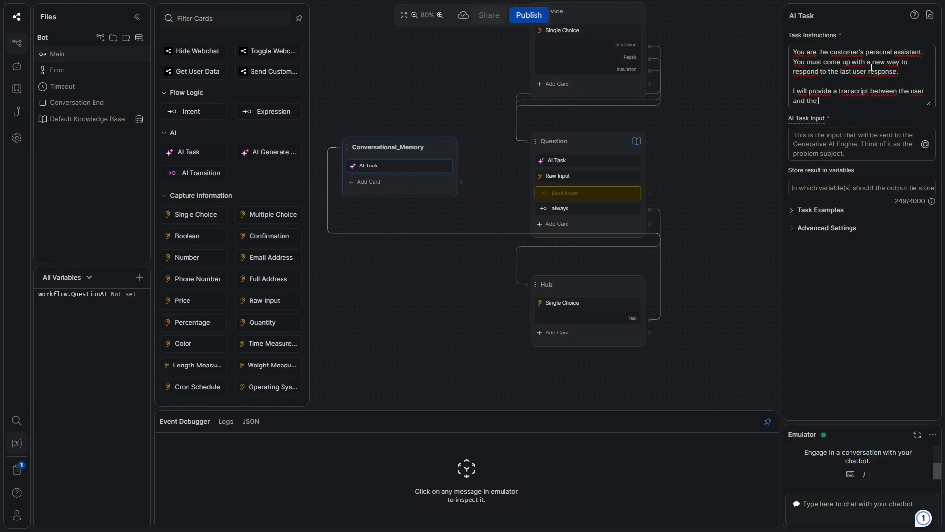
pyautogui.write('assistant')
pyautogui.press('Return')
pyautogui.press('Return')
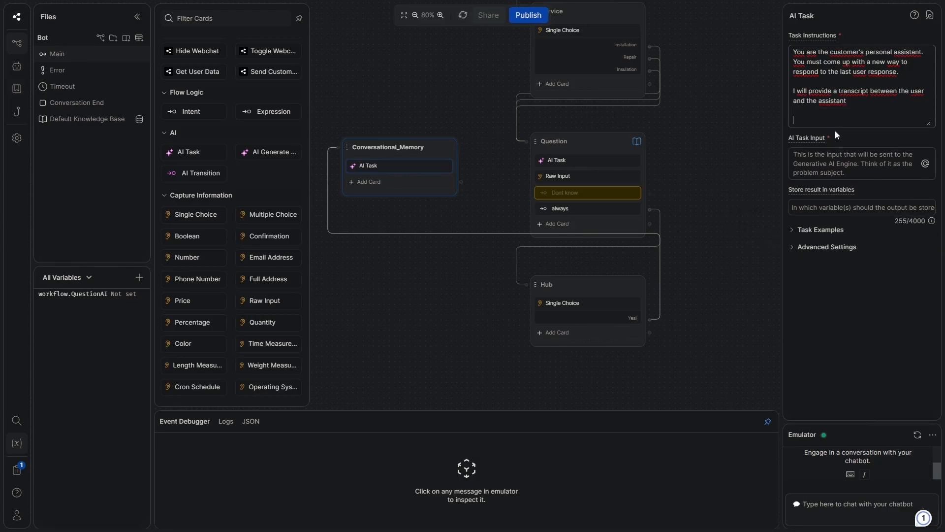
# Add bullet rules: be friendly and polite, no greetings, ask the user questions, respond in under 50 words
pyautogui.write('* Be as friendly and polite as p')
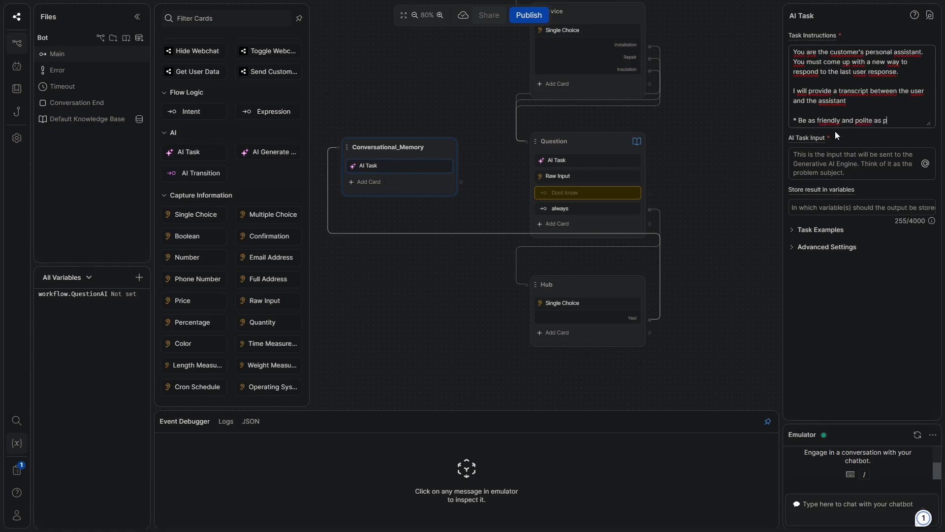
pyautogui.write('ossible')
pyautogui.press('Return')
pyautogui.write('*NO greetings')
pyautogui.press('Return')
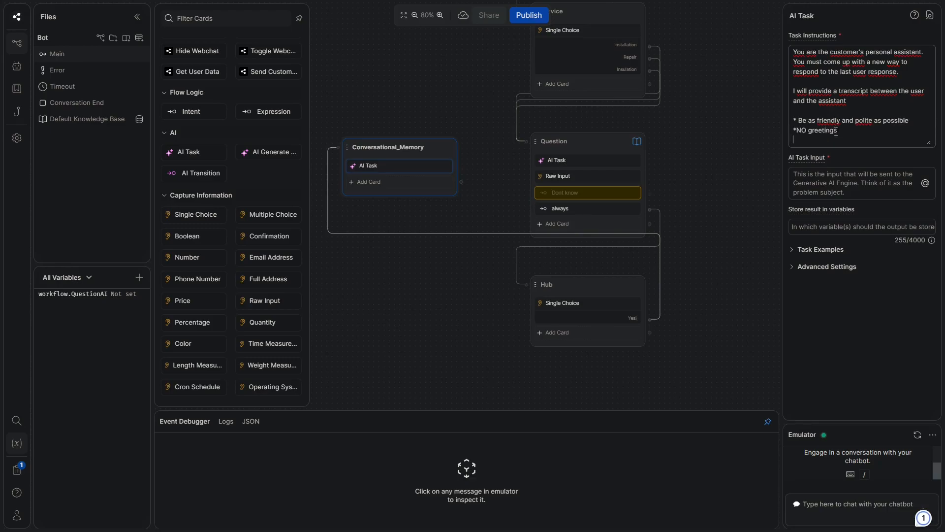
pyautogui.write('* Be a')
pyautogui.press('BackSpace')
pyautogui.write('Ask further')
pyautogui.hotkey('ctrl', 'BackSpace')
pyautogui.write('questions to the user')
pyautogui.press('Return')
pyautogui.write('*Respond')
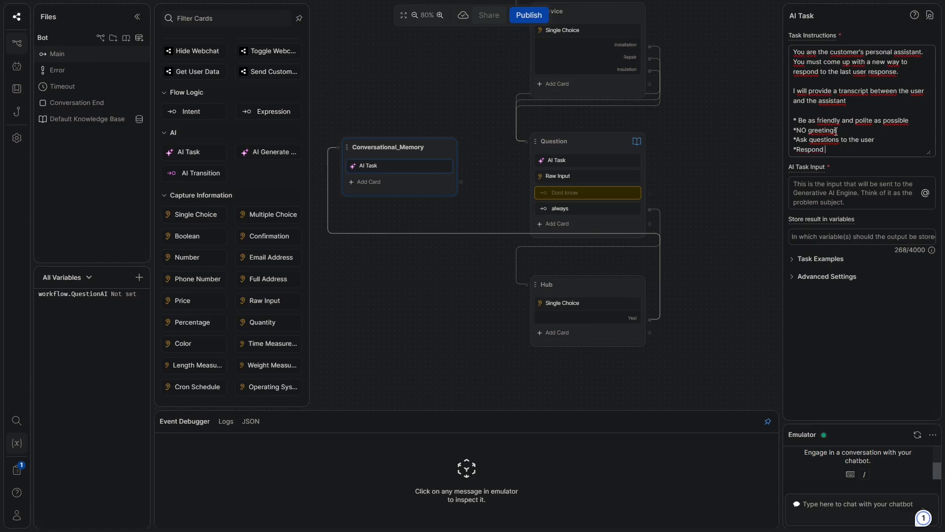
pyautogui.write('ond in less than 50 words')
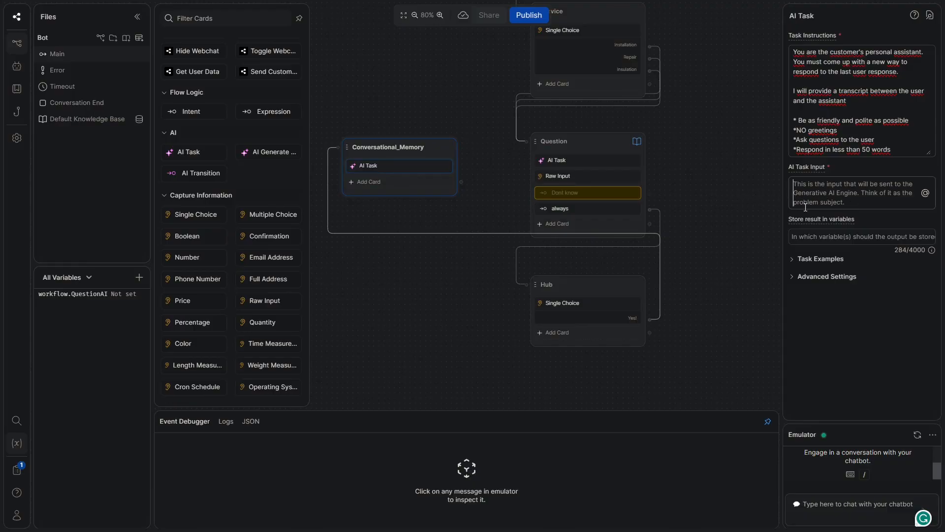
# Set the AI Task input to the last user message plus {{conversation.SummaryAgent.transcript}}
pyautogui.write('Last ')
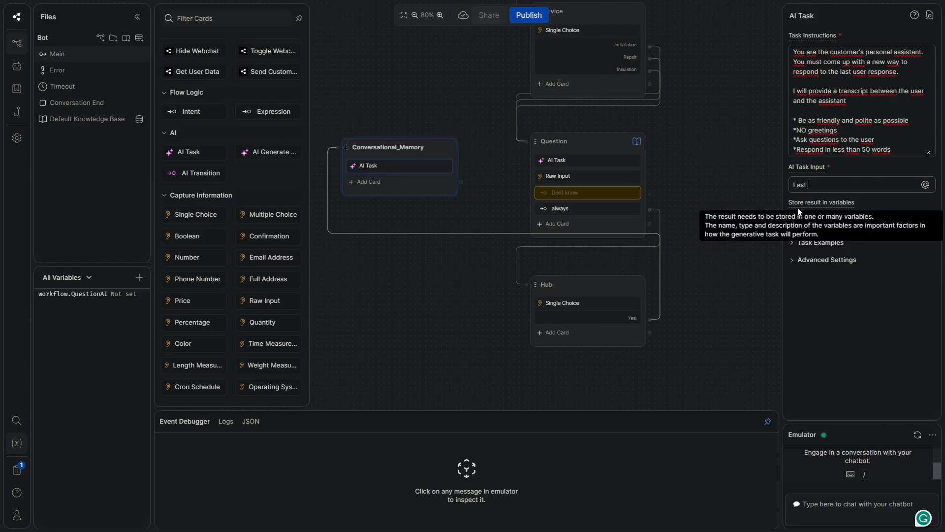
pyautogui.write('User me')
pyautogui.write('ssage')
pyautogui.write(':')
pyautogui.write(' {{eve')
pyautogui.write('nt')
pyautogui.write('.pre')
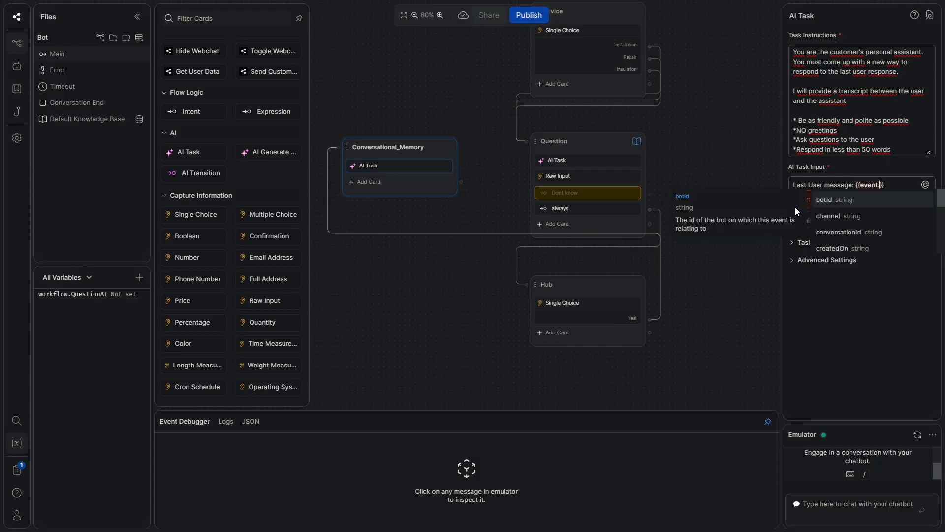
pyautogui.press('Return')
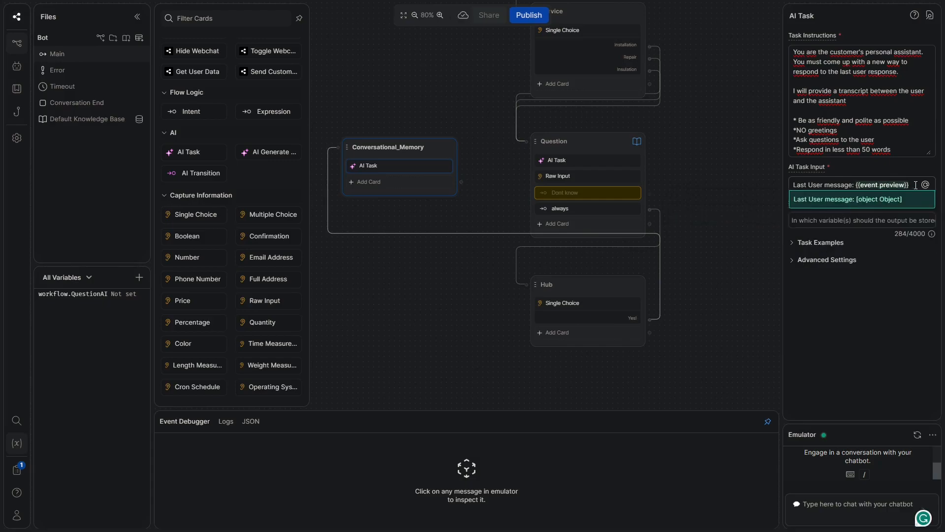
pyautogui.press('Return')
pyautogui.write('T')
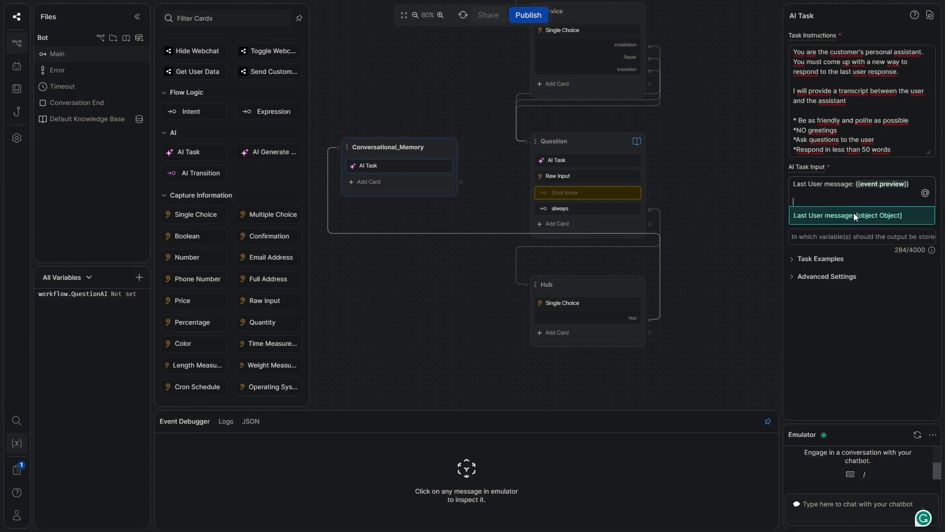
pyautogui.write('ranscript:')
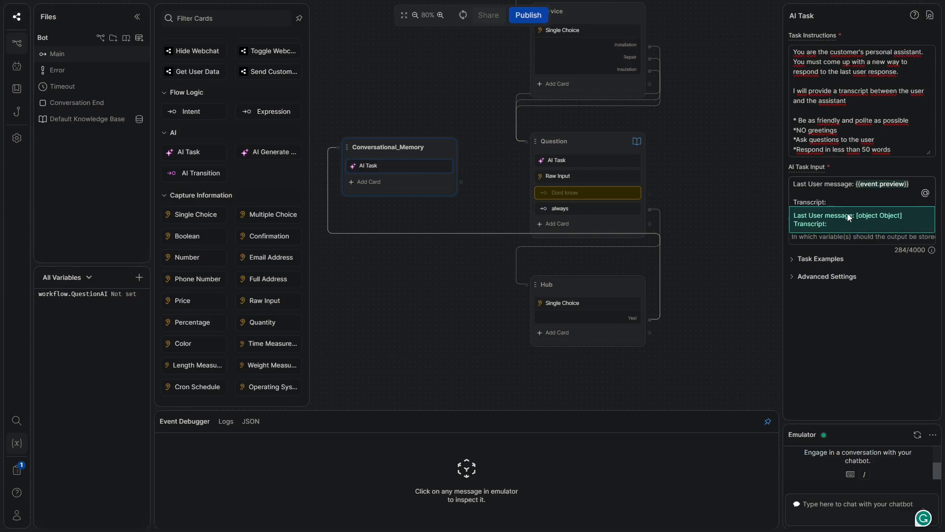
pyautogui.write(' {{')
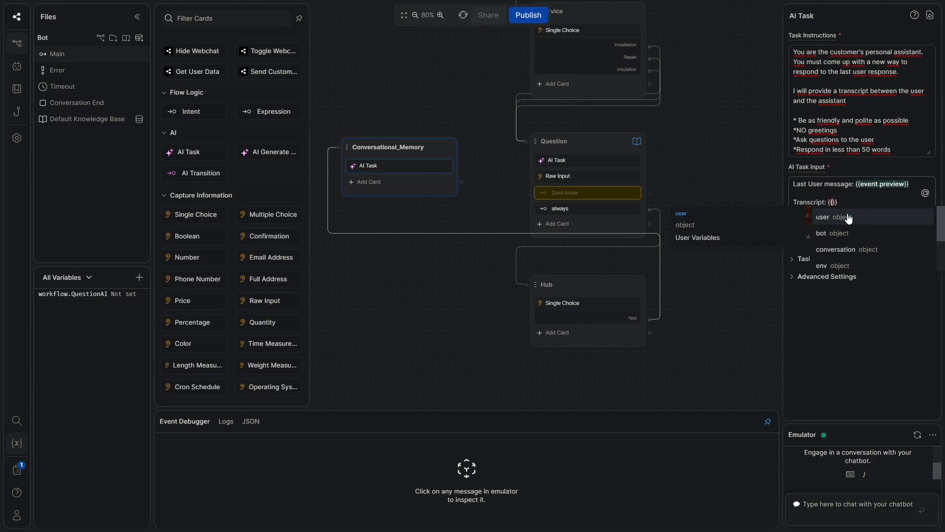
pyautogui.write('conv')
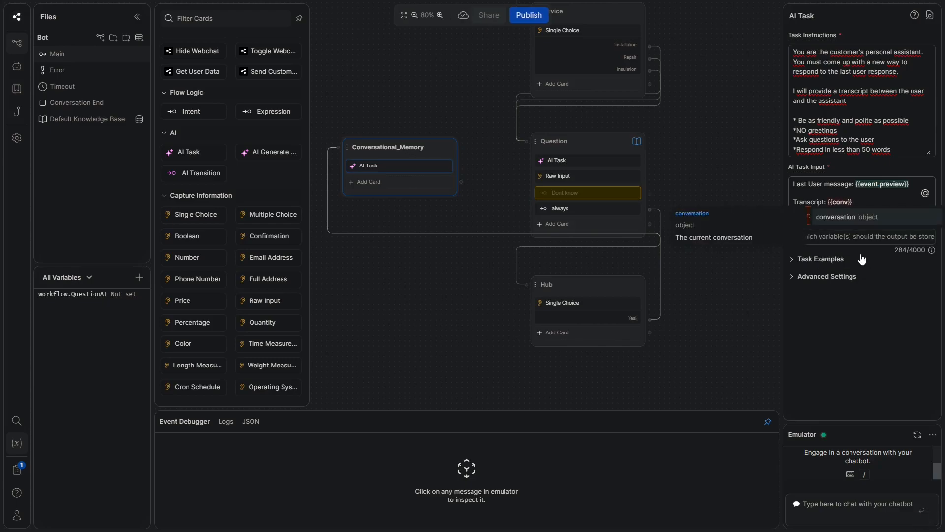
pyautogui.click(834, 218)
pyautogui.write('.')
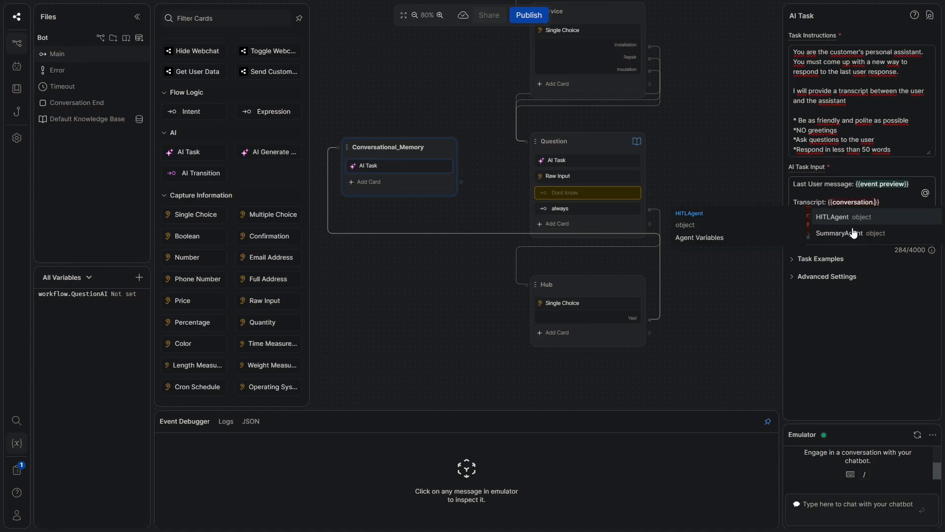
pyautogui.click(837, 232)
pyautogui.write('.tr')
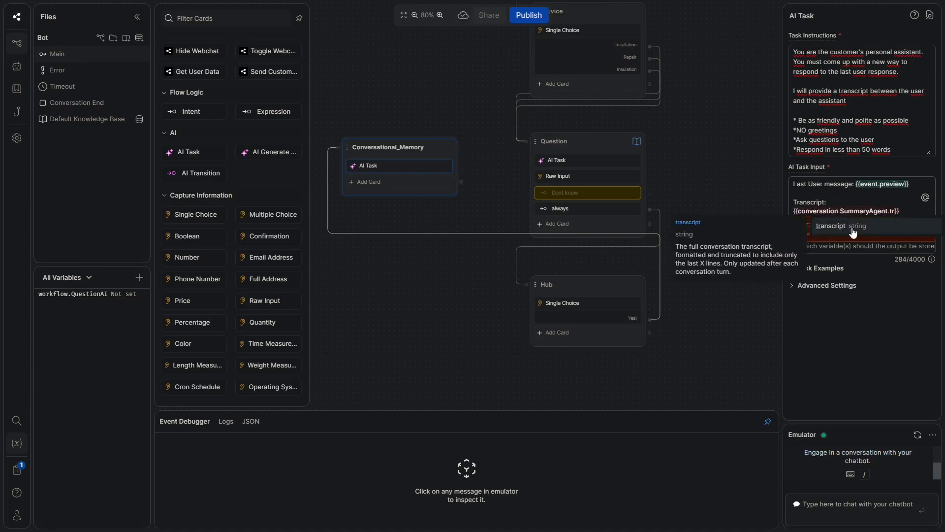
pyautogui.click(851, 227)
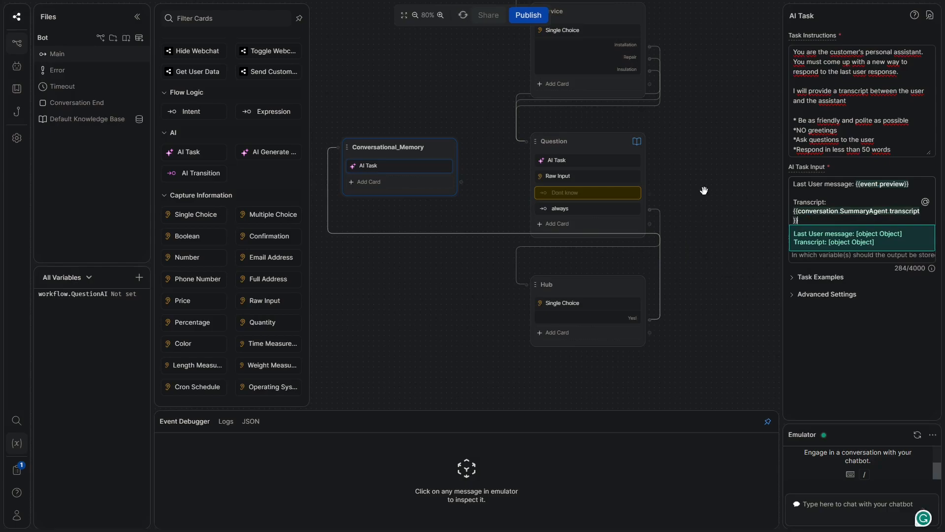
pyautogui.click(820, 260)
# Create a new workflow variable named response to store the task result
pyautogui.click(820, 260)
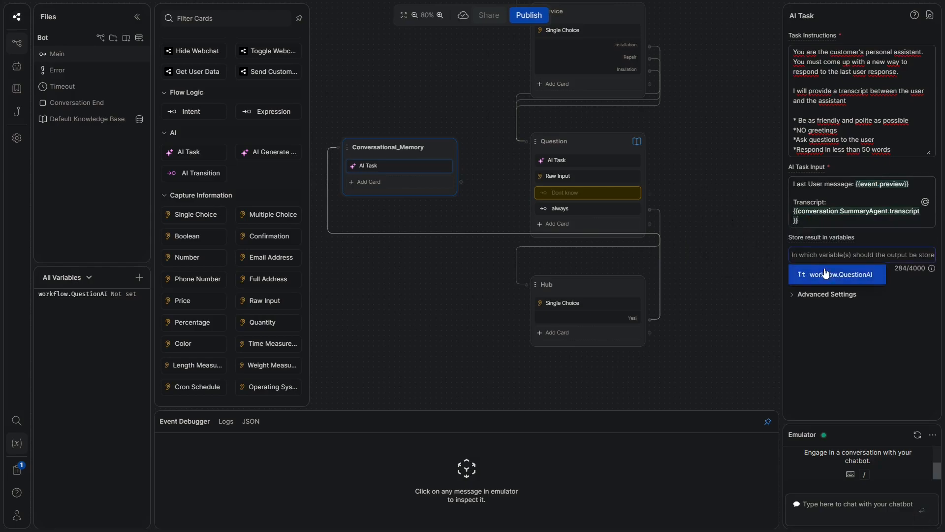
pyautogui.click(139, 277)
pyautogui.click(205, 296)
pyautogui.write('response')
pyautogui.press('Return')
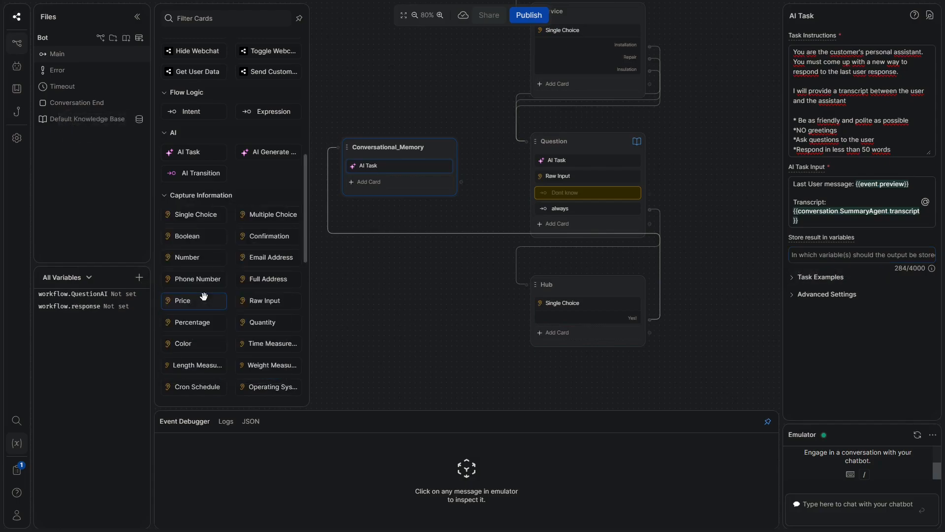
pyautogui.click(851, 254)
pyautogui.click(734, 283)
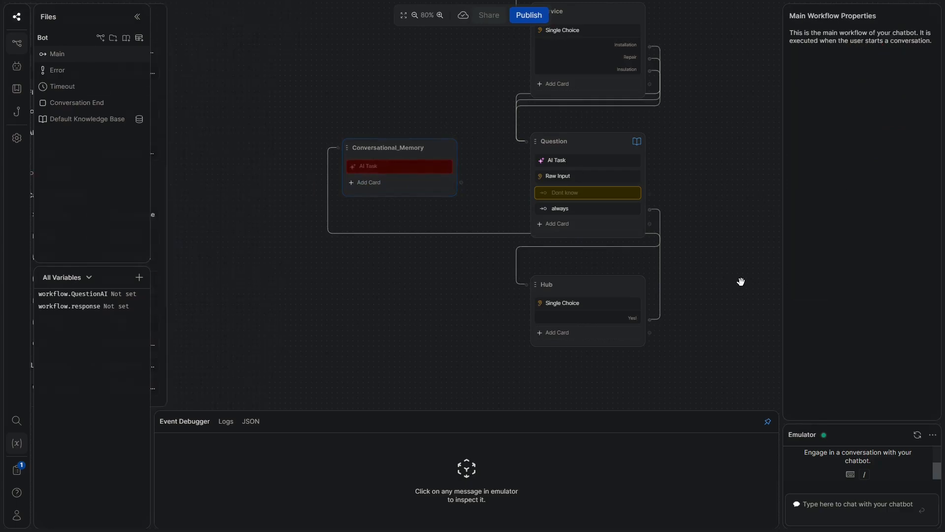
pyautogui.click(391, 166)
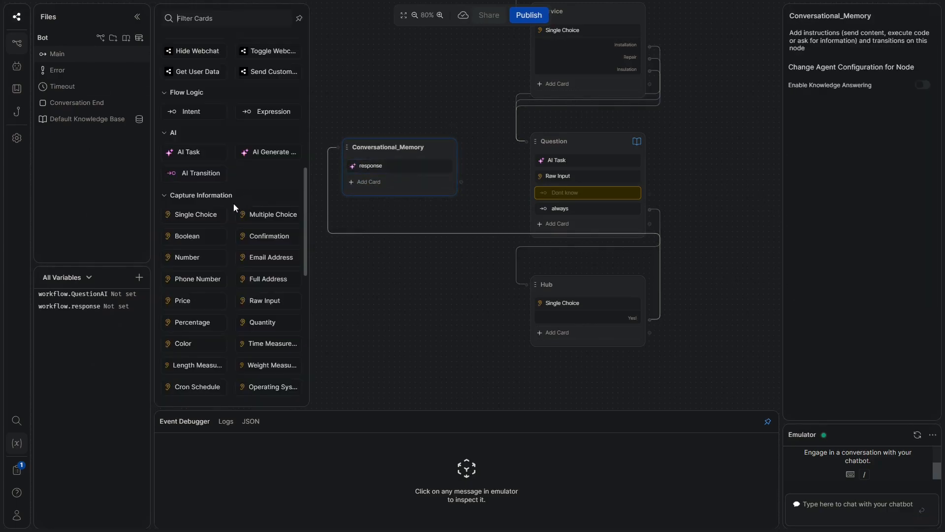
pyautogui.click(263, 300)
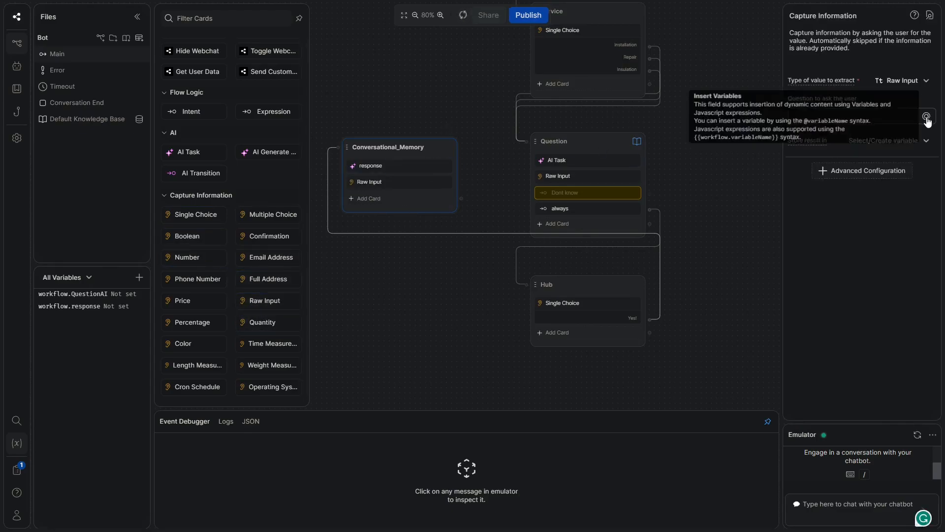
pyautogui.click(883, 140)
pyautogui.click(880, 173)
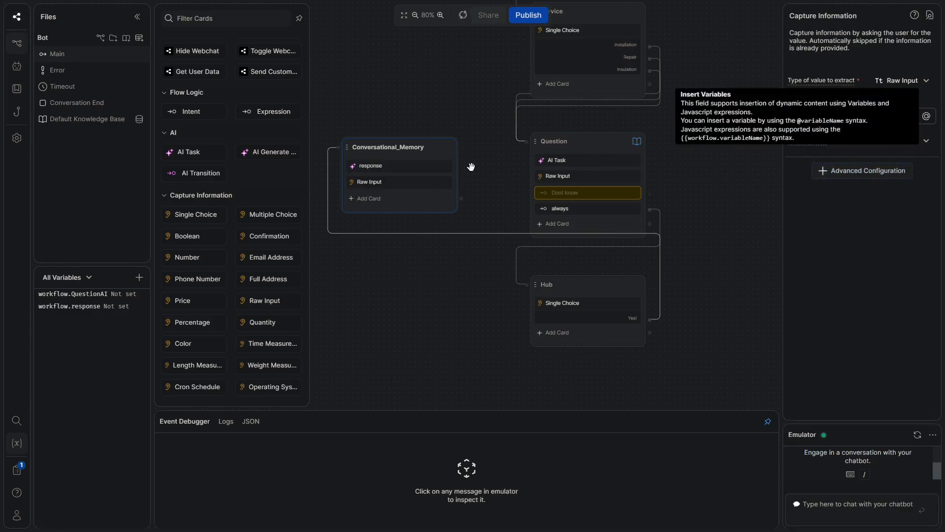
# Turn on Enable Knowledge Answering for the Conversational_Memory node
pyautogui.click(437, 209)
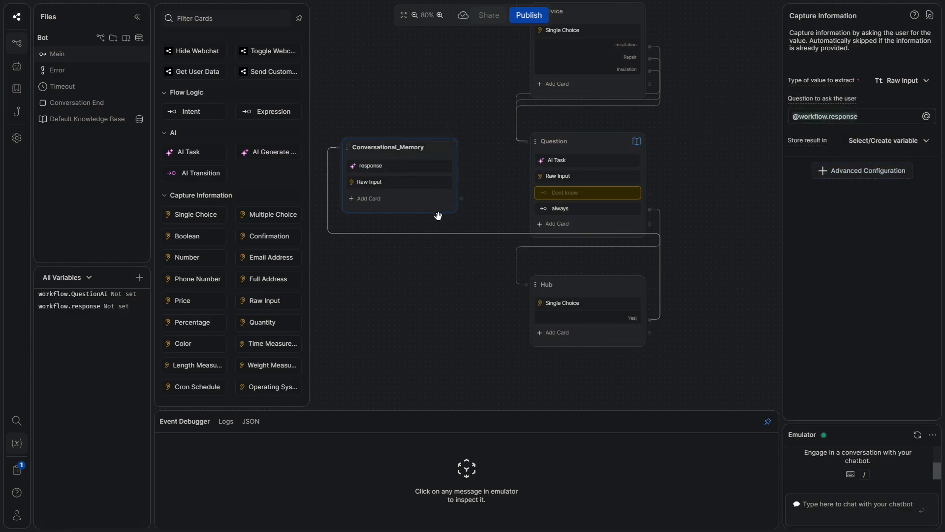
pyautogui.click(920, 86)
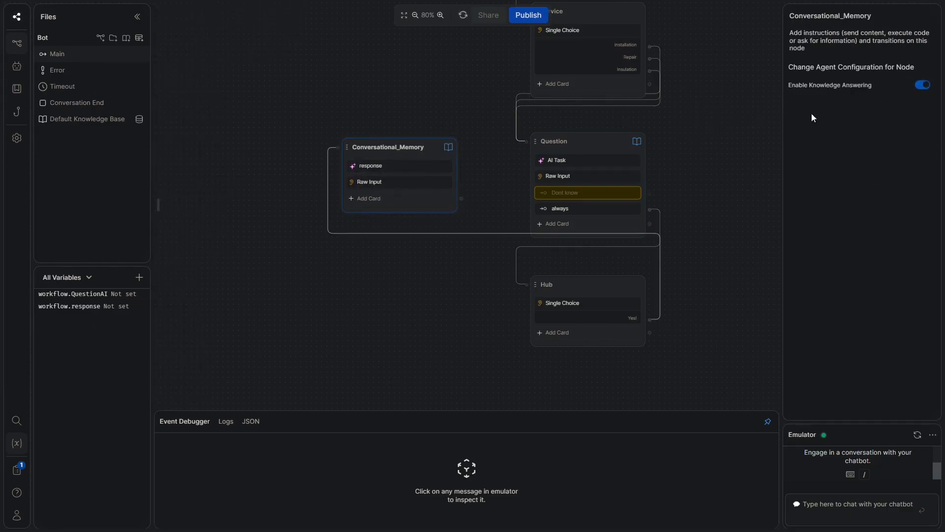
pyautogui.click(474, 127)
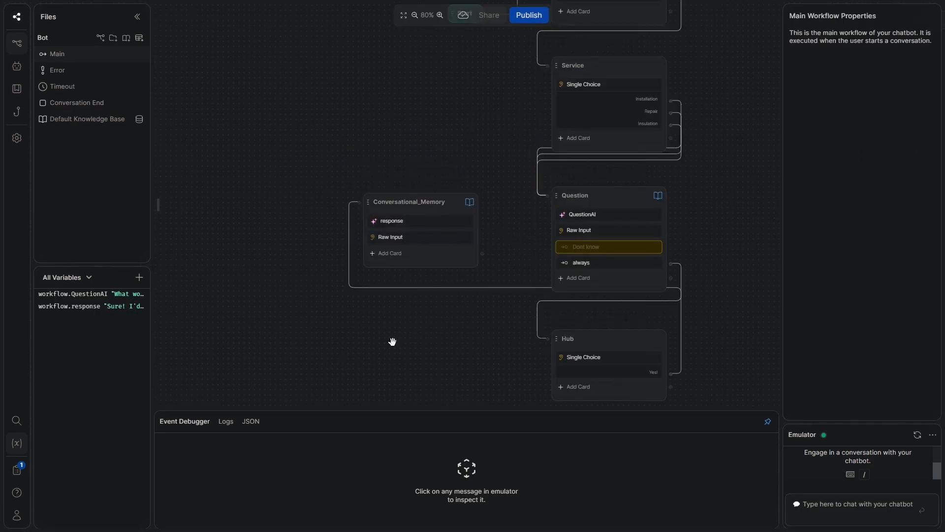
pyautogui.click(421, 259)
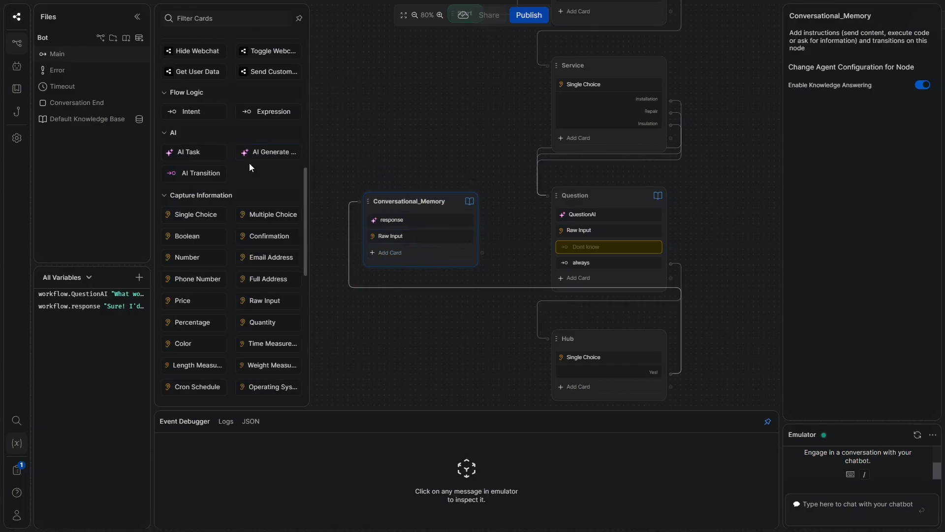
# Route Conversational_Memory via an always-true transition to a new Standard1 node with a Single Choice card
pyautogui.click(265, 113)
pyautogui.click(928, 85)
pyautogui.rightClick(377, 315)
pyautogui.click(405, 327)
pyautogui.moveTo(445, 320); pyautogui.dragTo(425, 319)
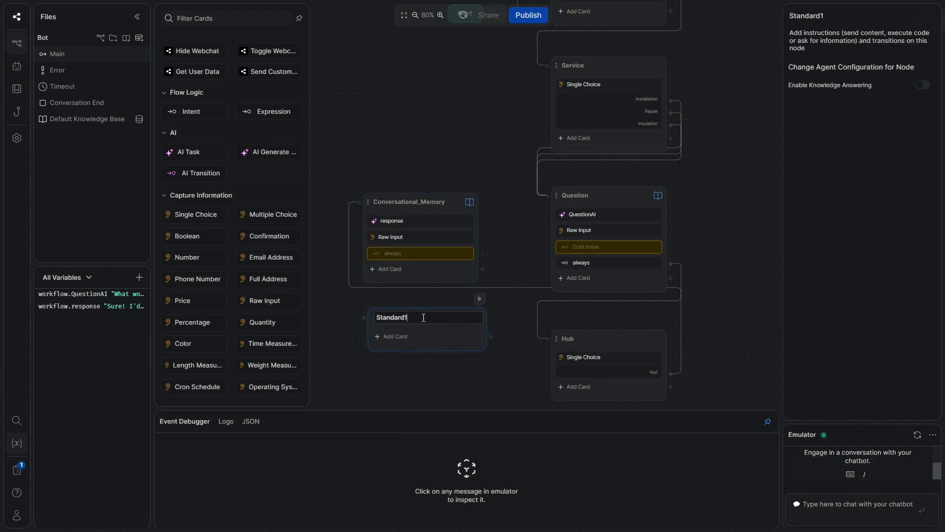
pyautogui.click(407, 343)
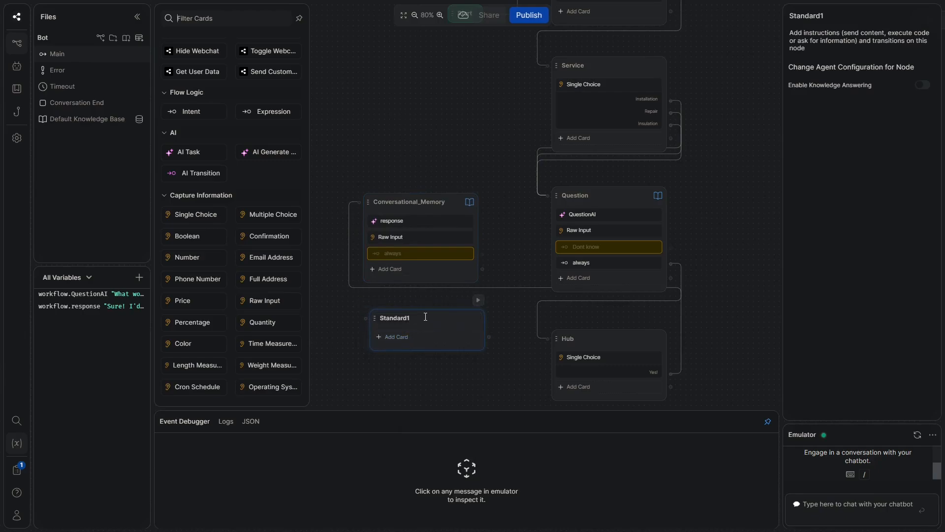
pyautogui.click(196, 217)
pyautogui.moveTo(453, 317); pyautogui.dragTo(444, 318)
pyautogui.moveTo(482, 254); pyautogui.dragTo(362, 318)
# Ask whether to ask more questions or proceed, with 'Ask more questions' looping back and 'Proceed!'
pyautogui.click(402, 336)
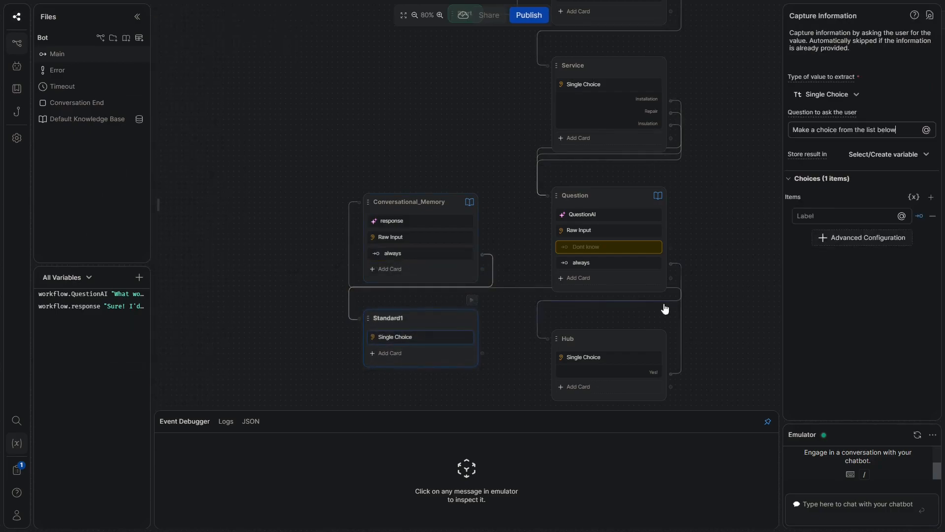
pyautogui.tripleClick(827, 130)
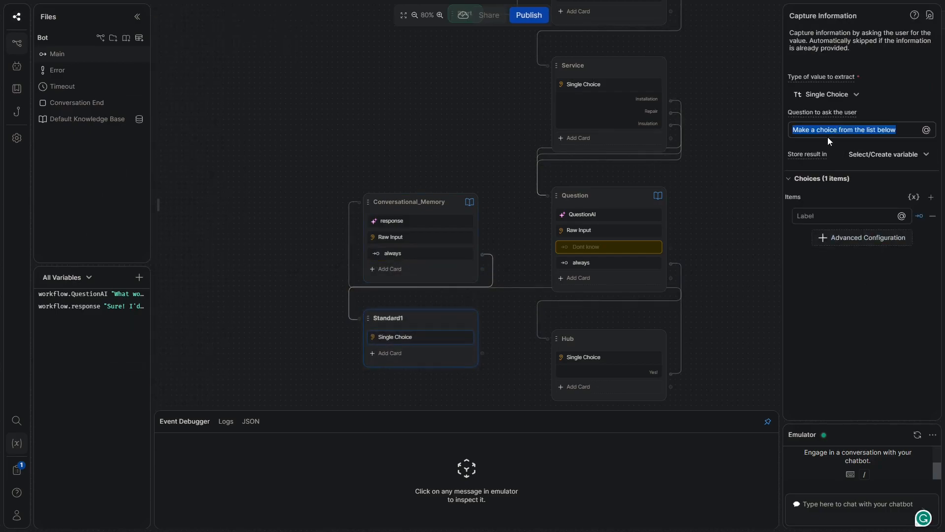
pyautogui.write('Do yo u')
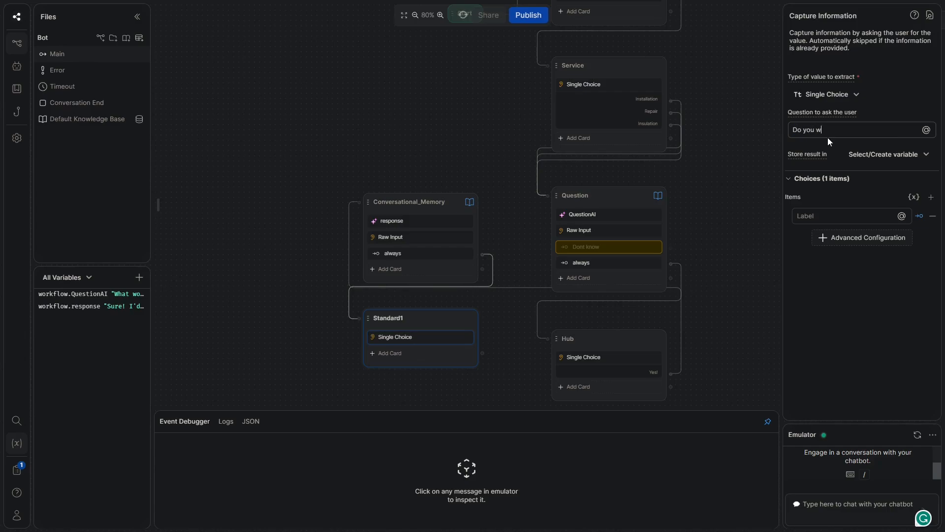
pyautogui.write(' want to ask more question or go')
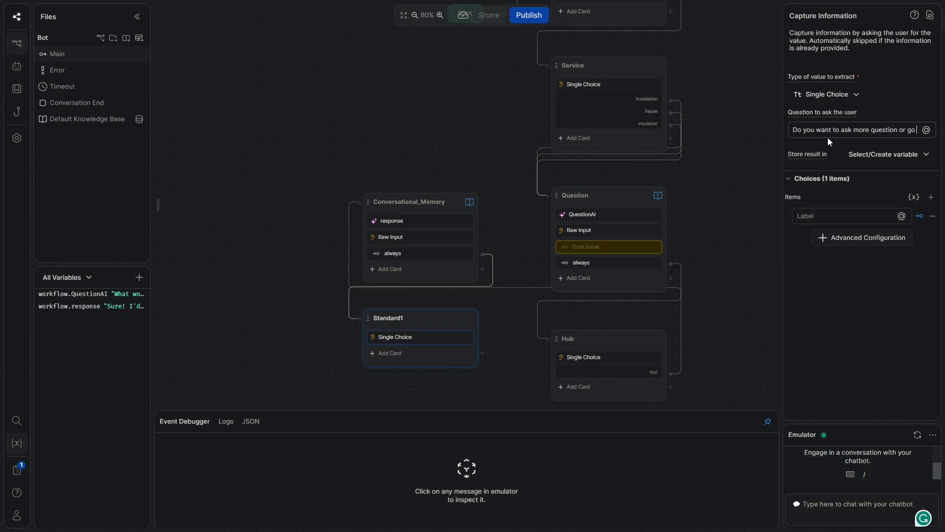
pyautogui.write(' to the hu')
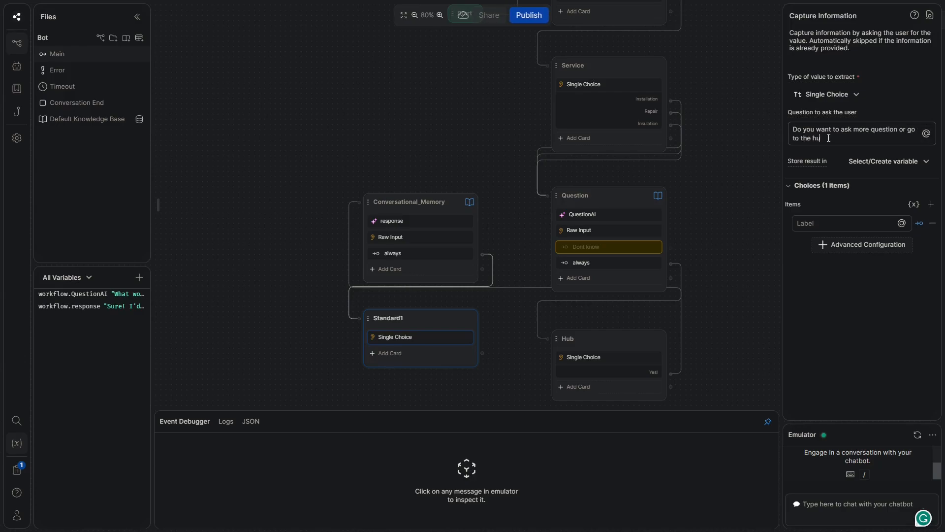
pyautogui.press('BackSpace')
pyautogui.press('BackSpace')
pyautogui.press('BackSpace')
pyautogui.press('BackSpace')
pyautogui.press('BackSpace')
pyautogui.press('BackSpace')
pyautogui.press('BackSpace')
pyautogui.press('BackSpace')
pyautogui.press('BackSpace')
pyautogui.press('BackSpace')
pyautogui.press('BackSpace')
pyautogui.press('BackSpace')
pyautogui.write('s')
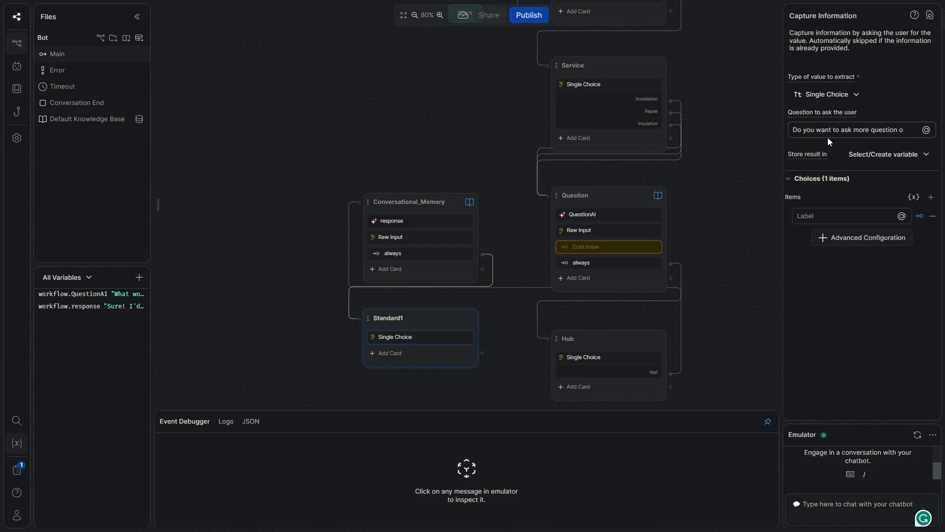
pyautogui.write(' or procedd?')
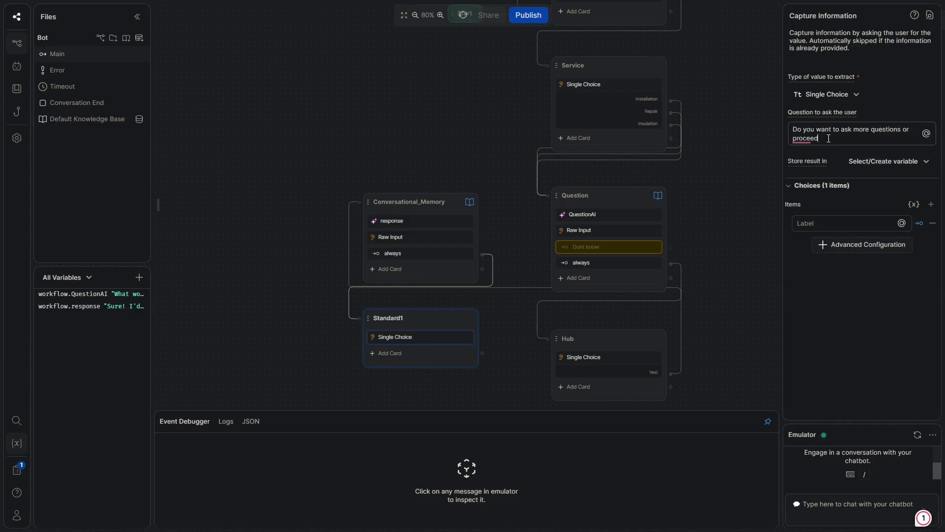
pyautogui.write('?')
pyautogui.click(931, 204)
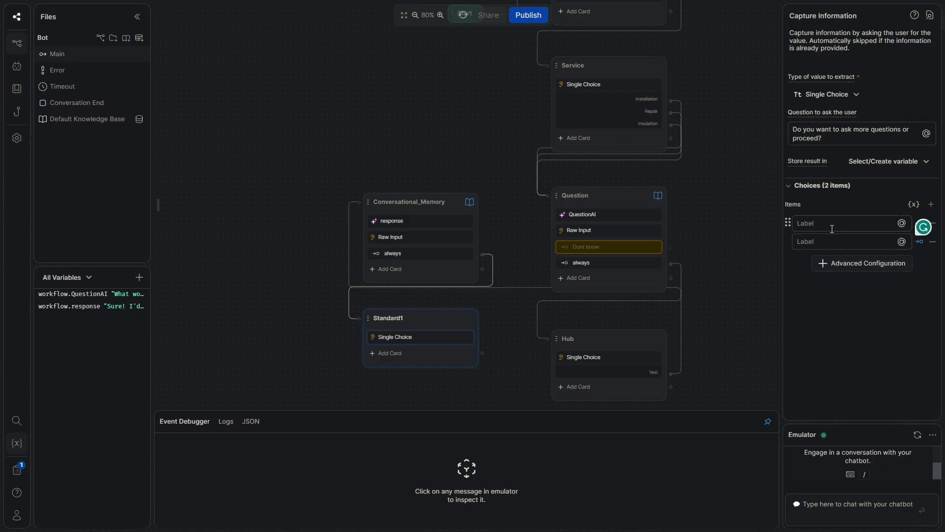
pyautogui.write('Ask more questions')
pyautogui.click(822, 241)
pyautogui.write('Proceed!')
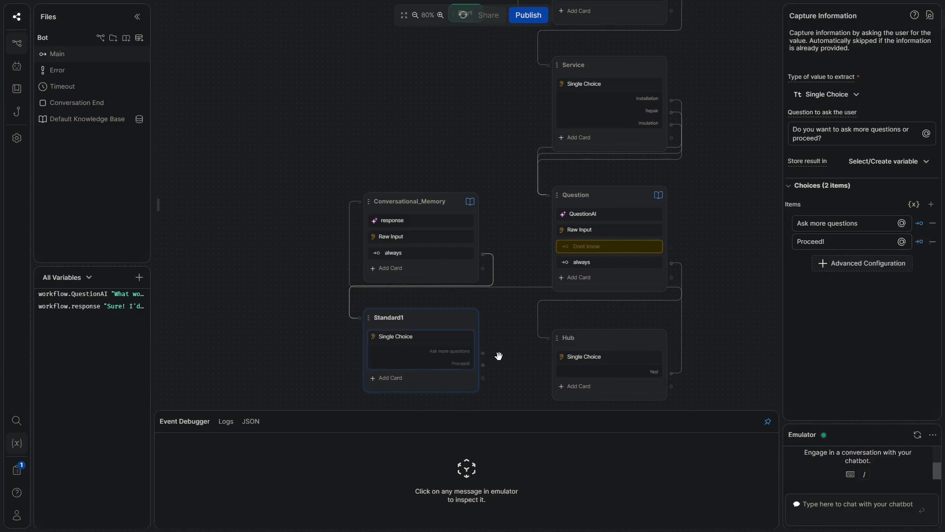
pyautogui.moveTo(487, 354); pyautogui.dragTo(370, 207)
# Scroll down to the Hub node and open its further-questions Single Choice card
pyautogui.click(397, 131)
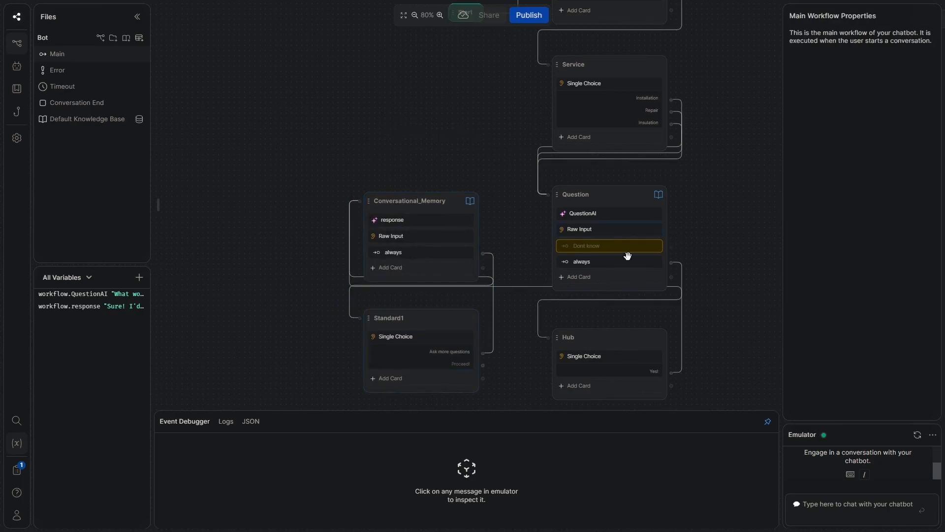
pyautogui.scroll(5, 444, 230)
pyautogui.scroll(-3, 443, 230)
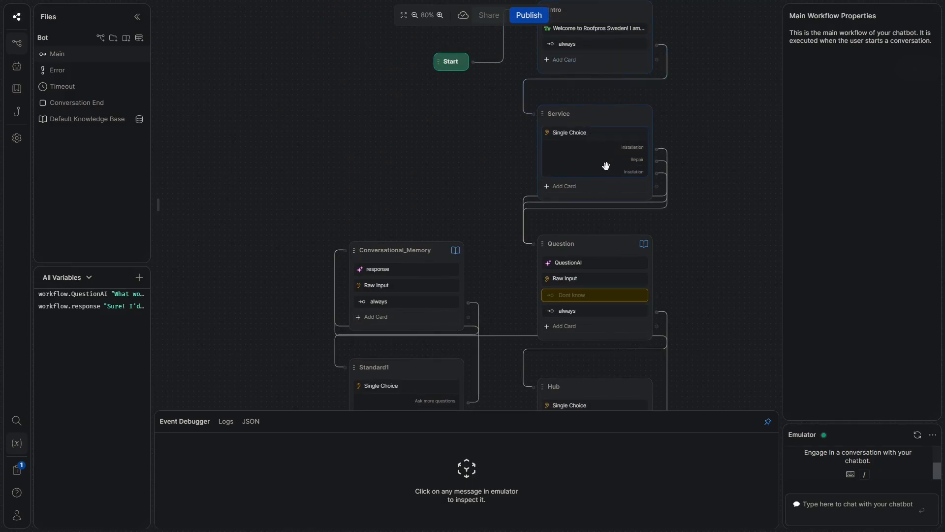
pyautogui.scroll(-3, 696, 232)
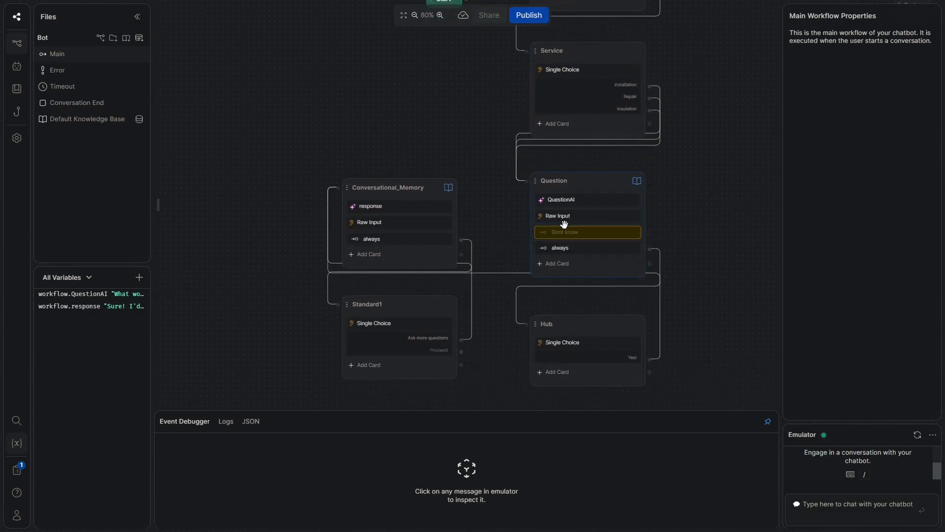
pyautogui.click(567, 346)
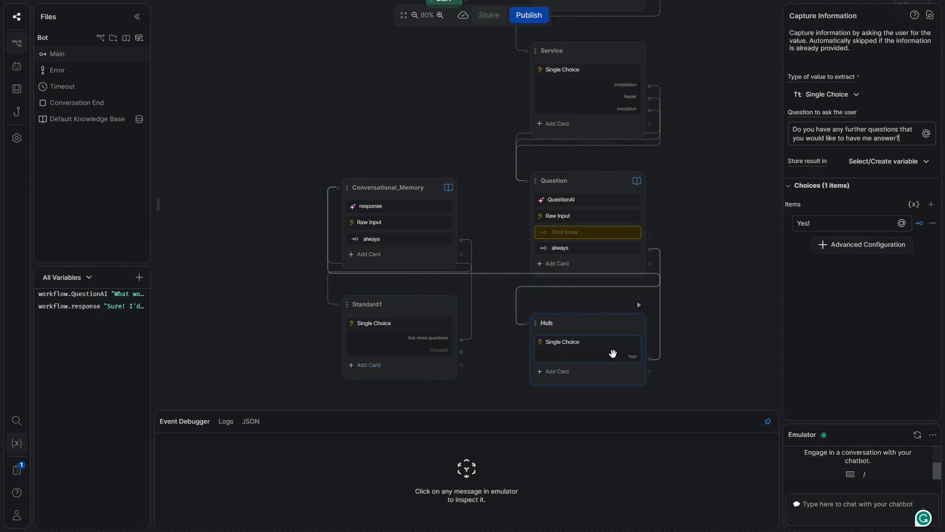
pyautogui.scroll(-5, 707, 281)
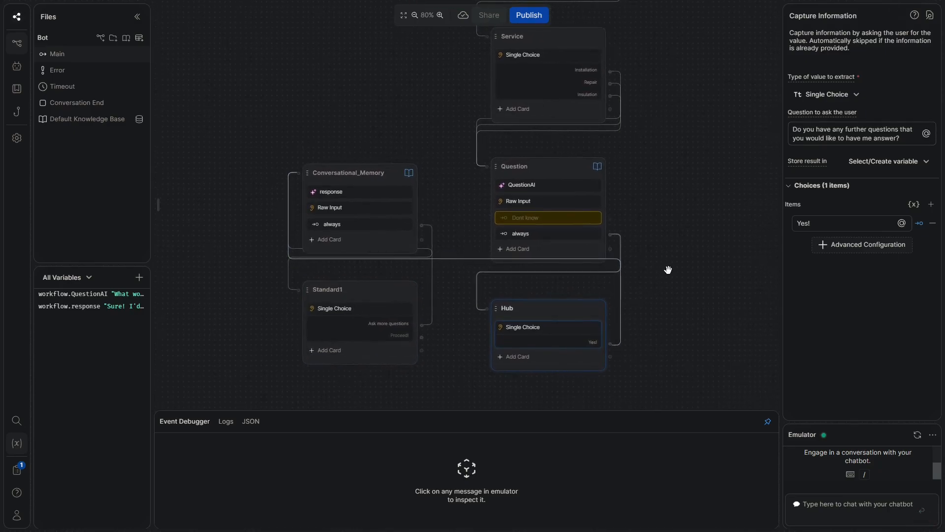
pyautogui.moveTo(625, 208); pyautogui.dragTo(590, 213)
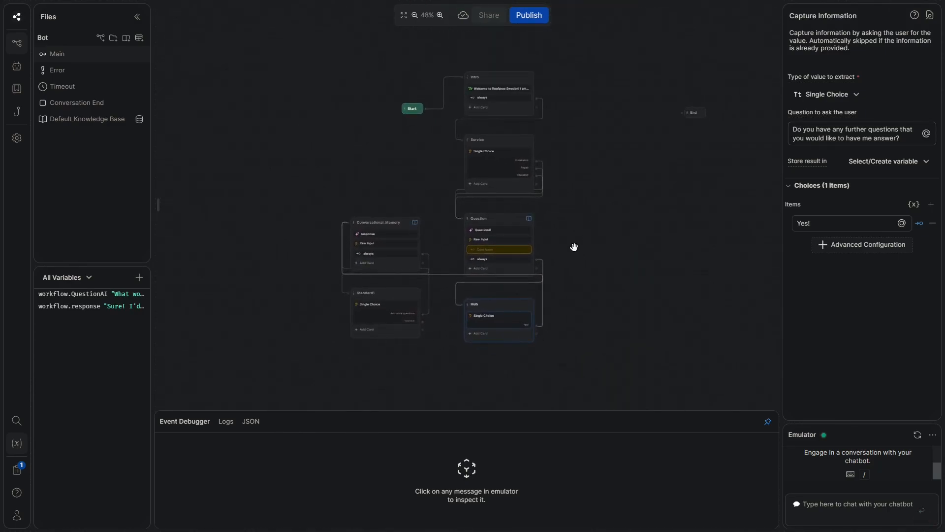
pyautogui.scroll(5, 420, 320)
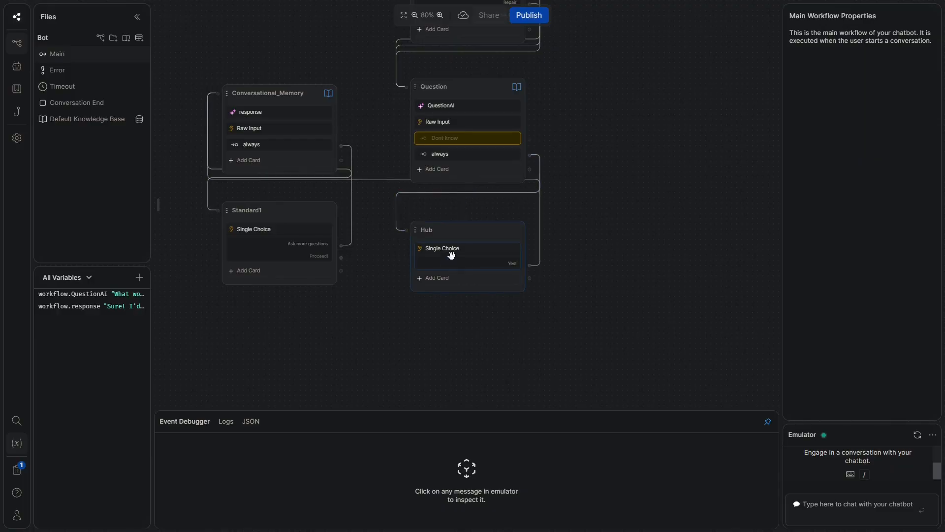
# Add Hub choices 'Yes, take me to the booking!' and 'No, I want to exit.' with comma fixes
pyautogui.click(446, 249)
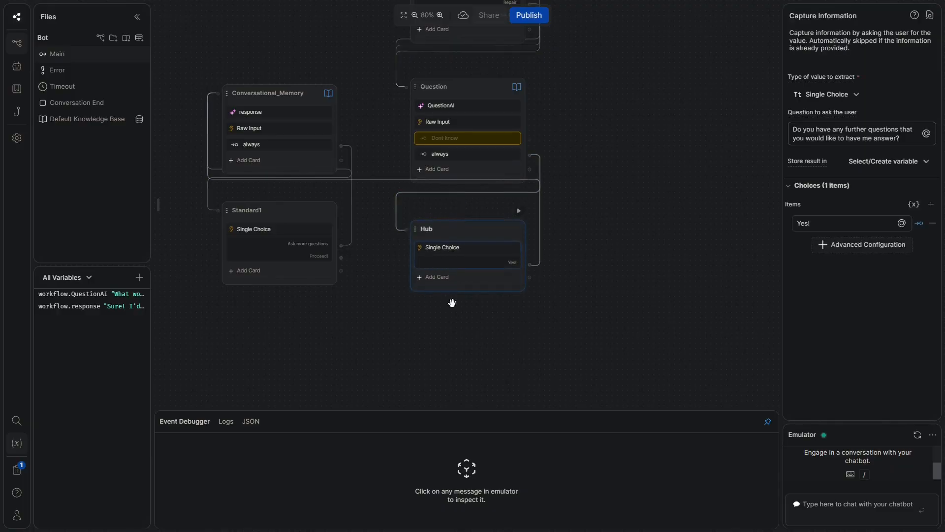
pyautogui.click(932, 205)
pyautogui.click(932, 205)
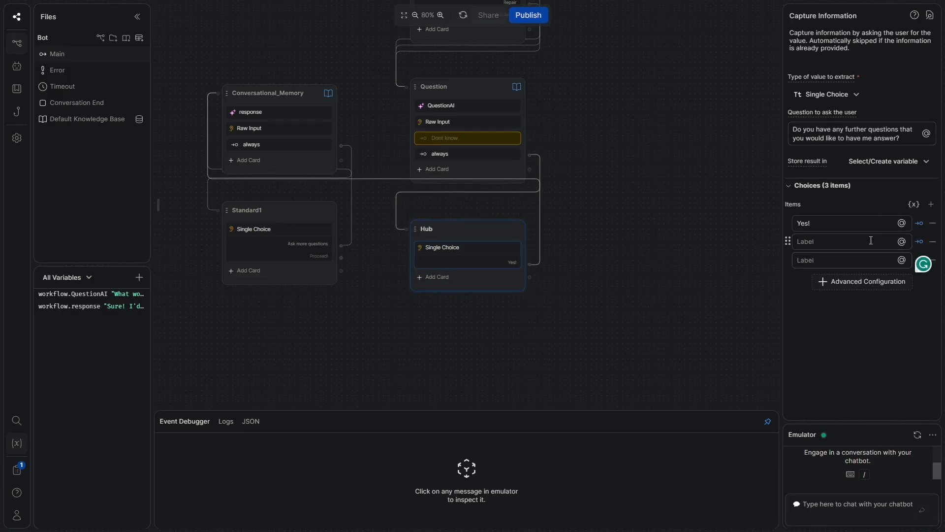
pyautogui.write('Yes ta')
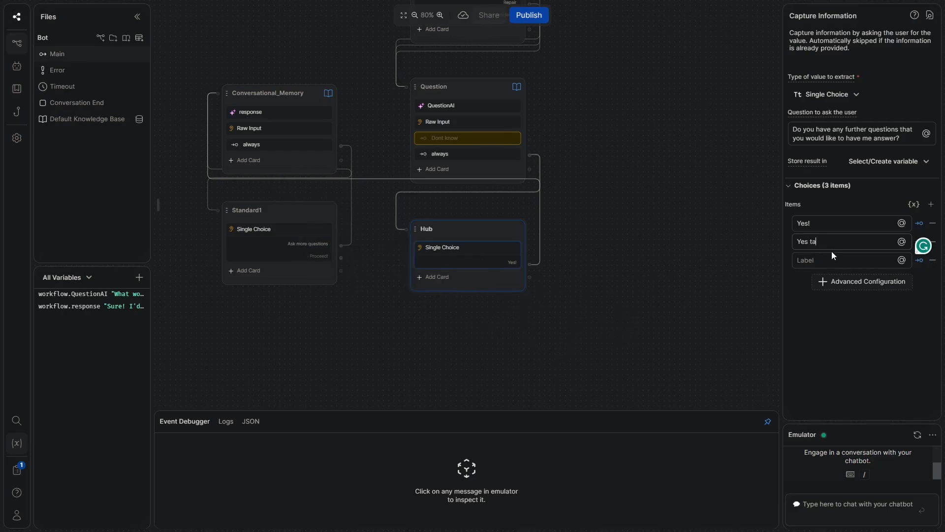
pyautogui.write('ke me to the booking!')
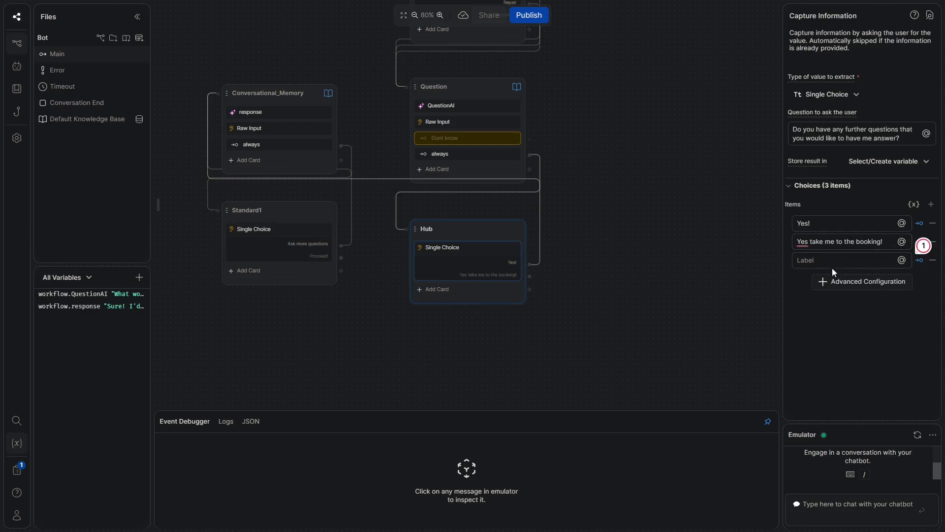
pyautogui.click(837, 260)
pyautogui.write('No I want to exit.')
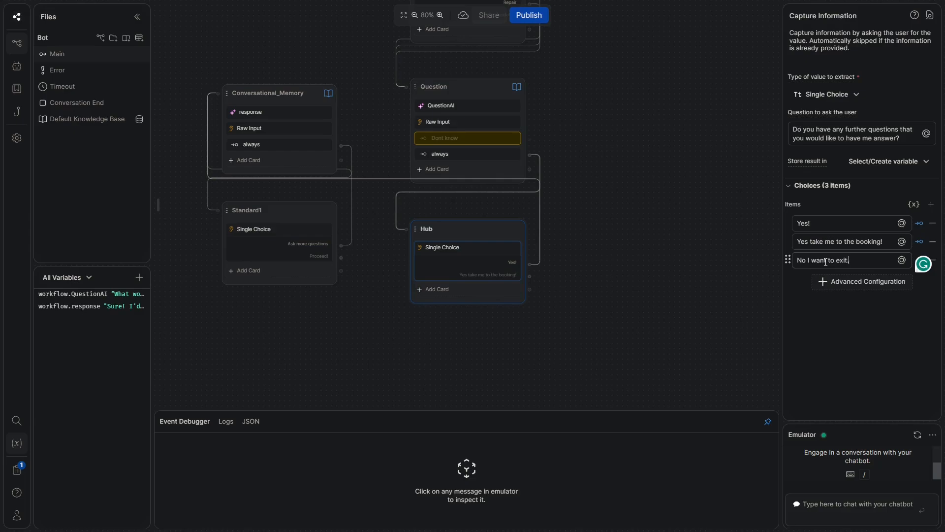
pyautogui.click(810, 244)
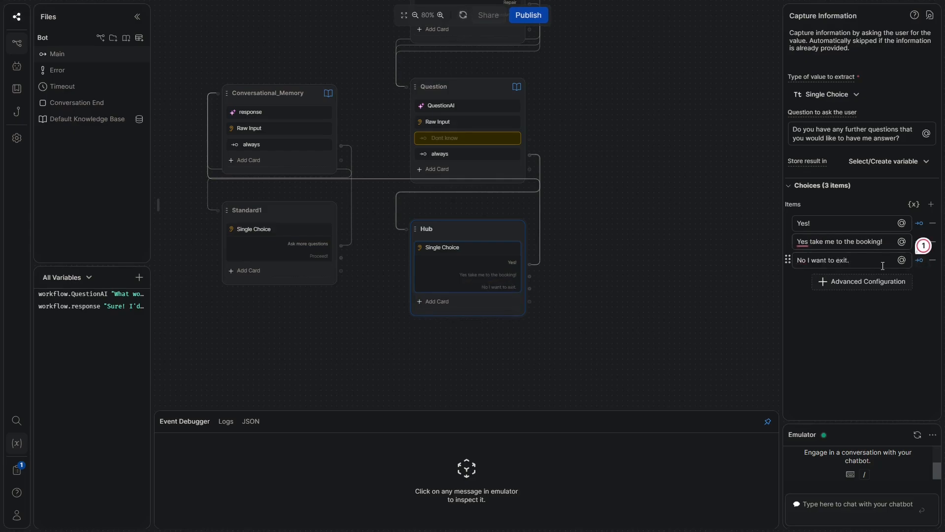
pyautogui.click(807, 257)
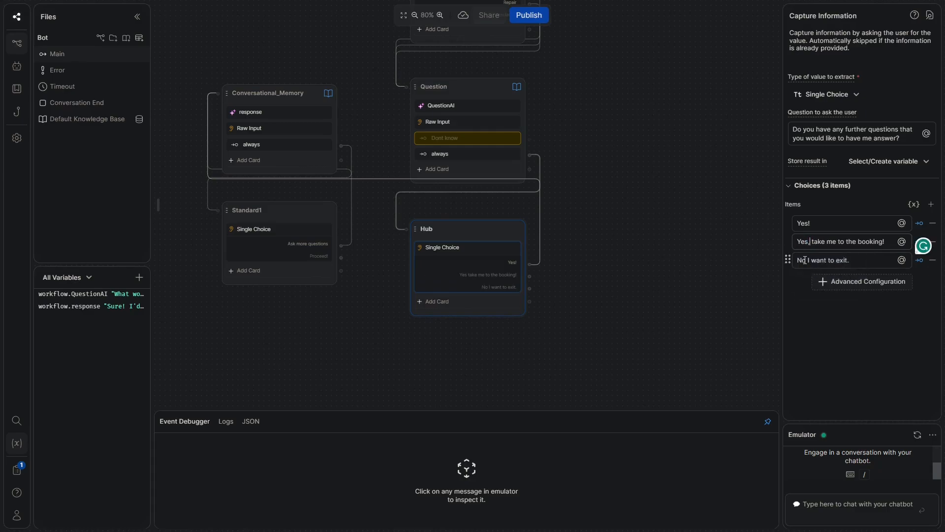
pyautogui.moveTo(806, 260)
pyautogui.click(808, 277)
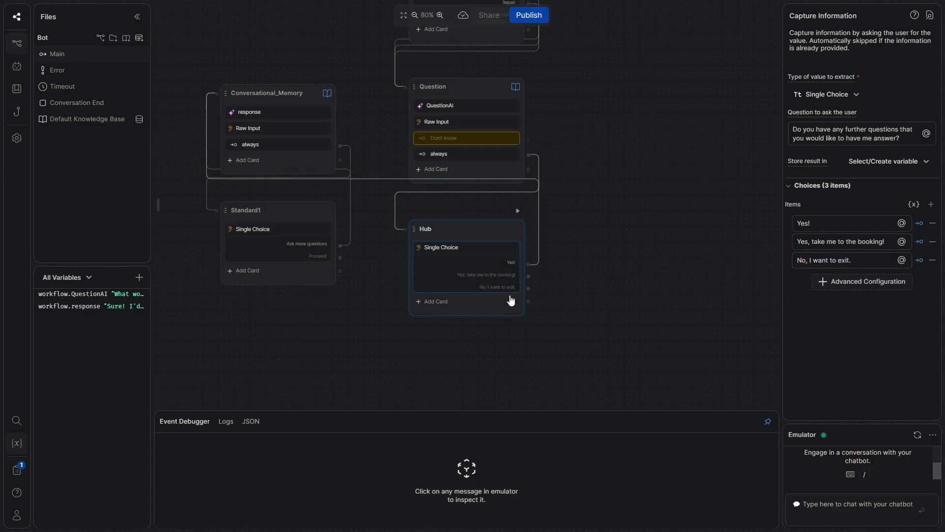
pyautogui.click(411, 369)
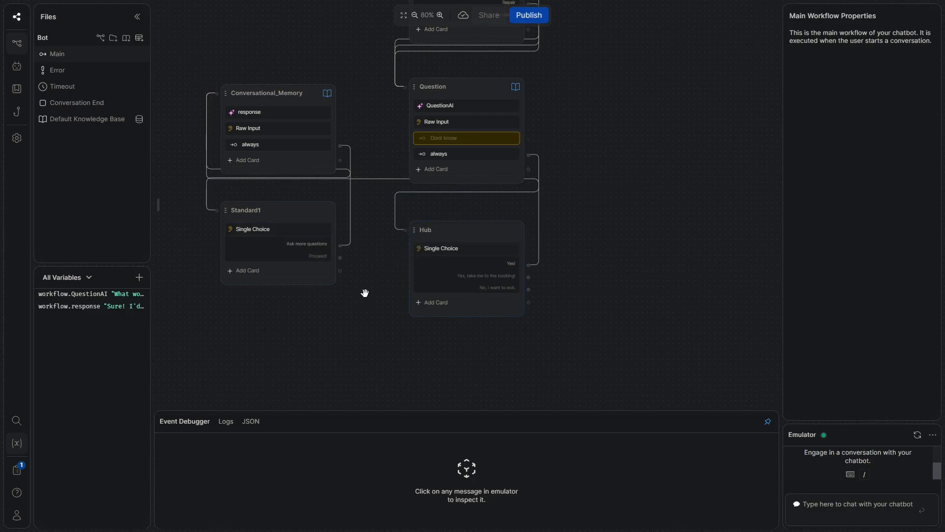
# Add a standard node named Hub_2 and connect Standard1's Proceed! choice to it
pyautogui.scroll(-4, 366, 289)
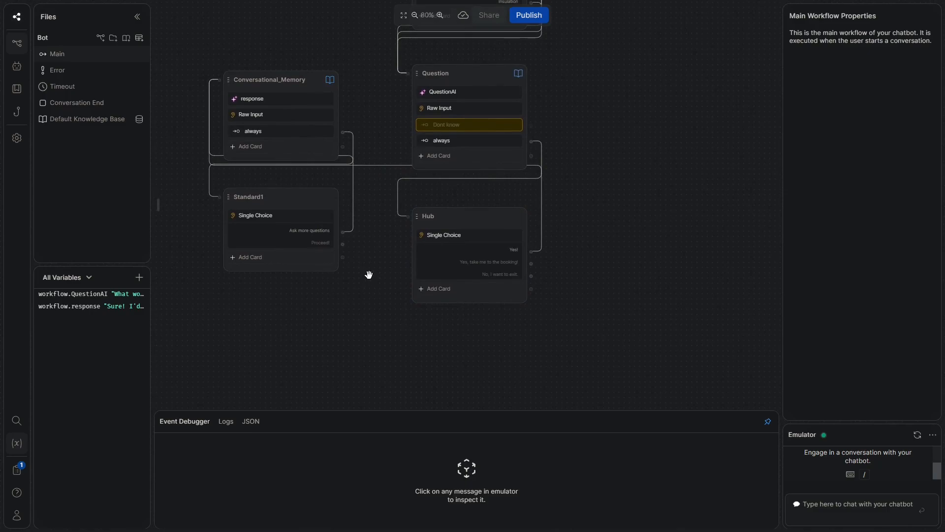
pyautogui.rightClick(458, 345)
pyautogui.click(492, 359)
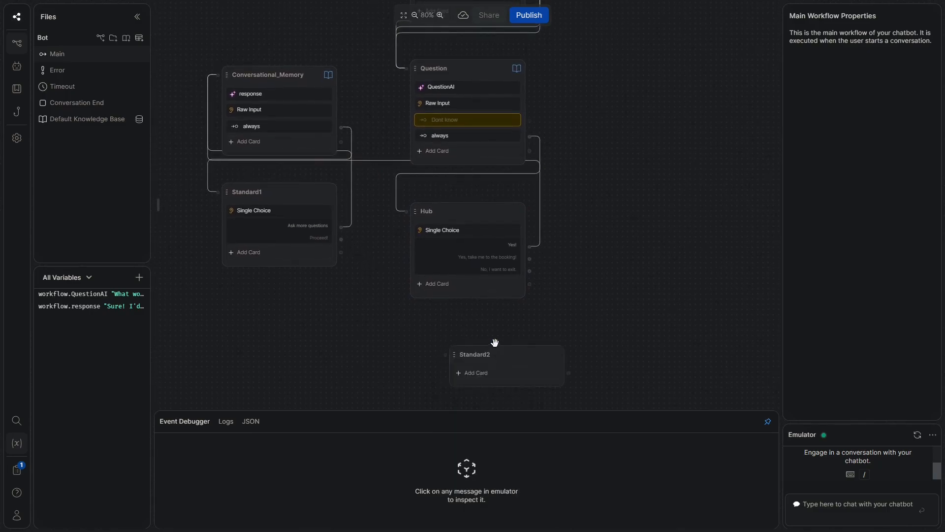
pyautogui.doubleClick(458, 331)
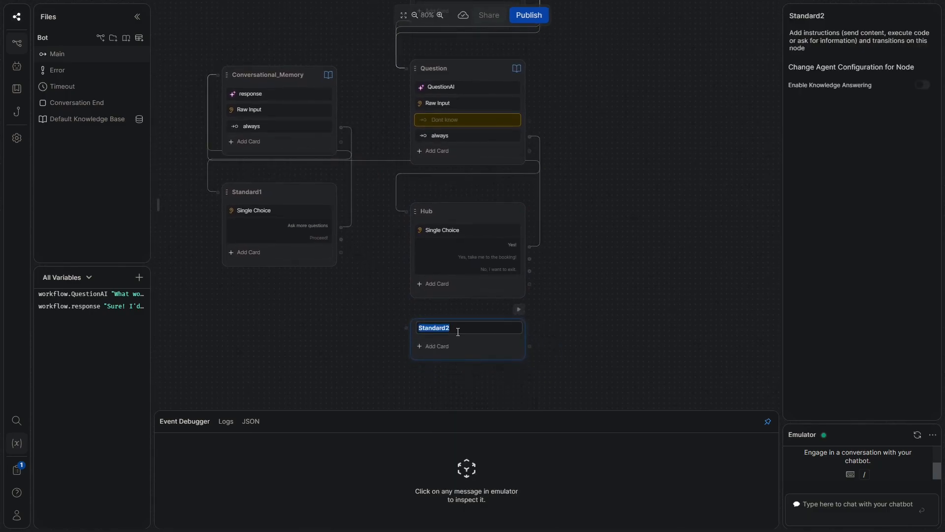
pyautogui.write('Hub_2')
pyautogui.moveTo(341, 239); pyautogui.dragTo(407, 330)
# Give Hub_2 a Single Choice card asking 'What do you want to do?' with 'Book a call' and 'Exit the chatbot'
pyautogui.click(443, 353)
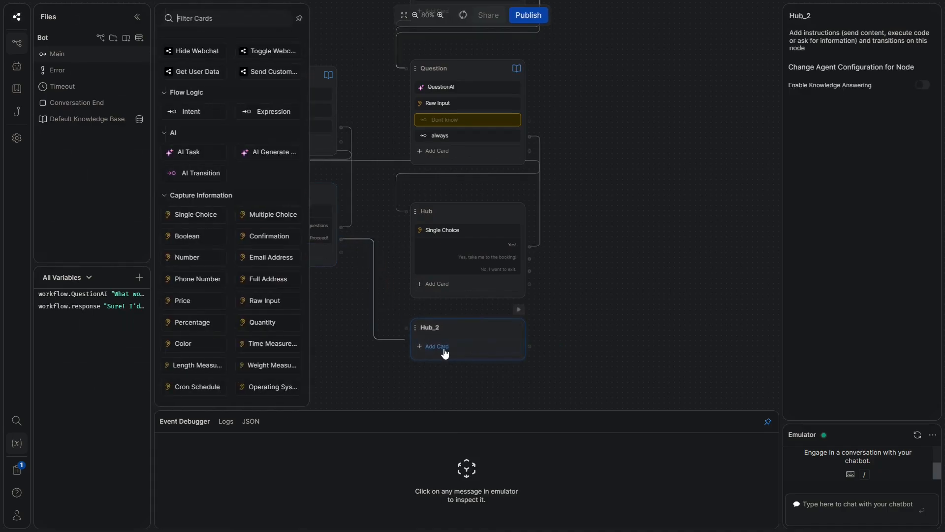
pyautogui.click(212, 218)
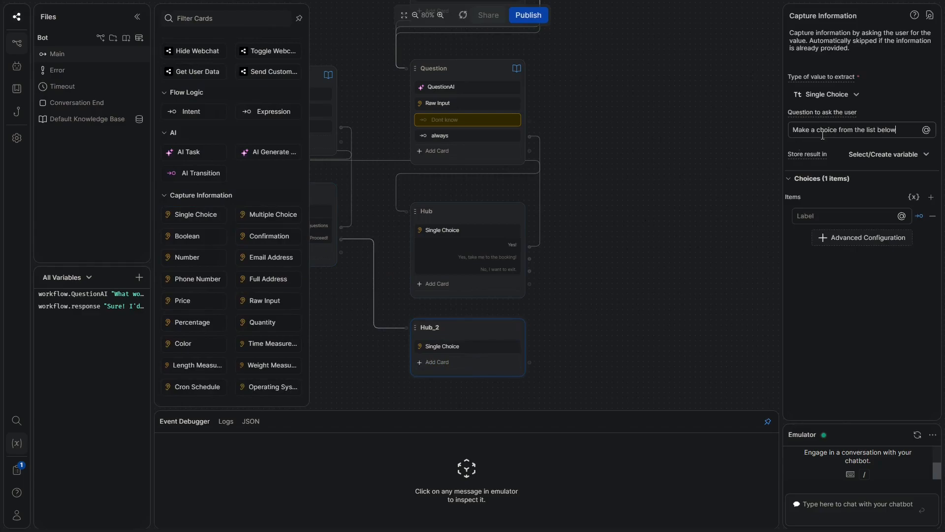
pyautogui.tripleClick(863, 131)
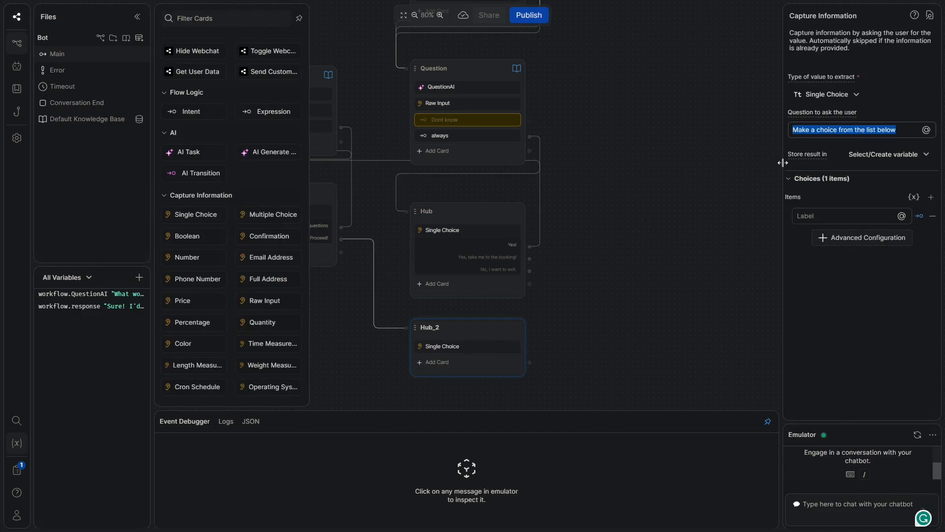
pyautogui.write('What do ')
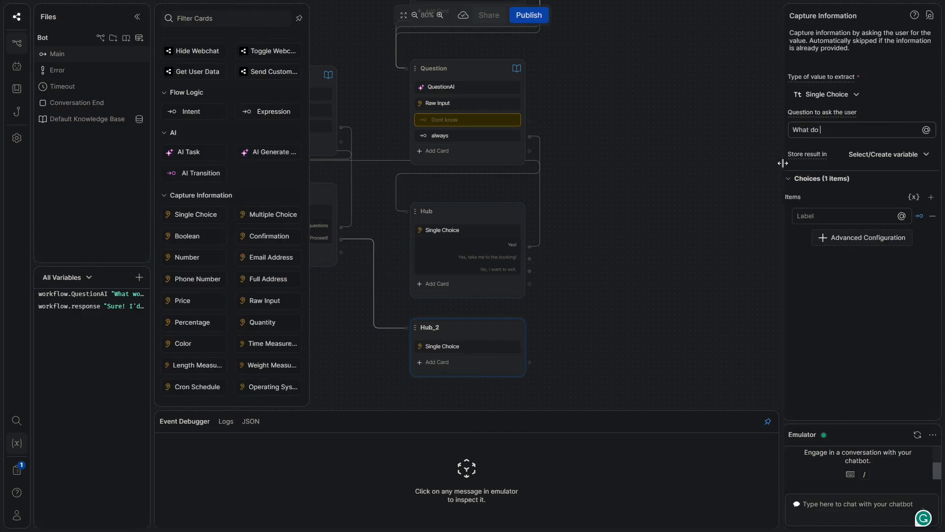
pyautogui.write('you wnant to do?')
pyautogui.click(931, 197)
pyautogui.click(832, 216)
pyautogui.write('Book a call')
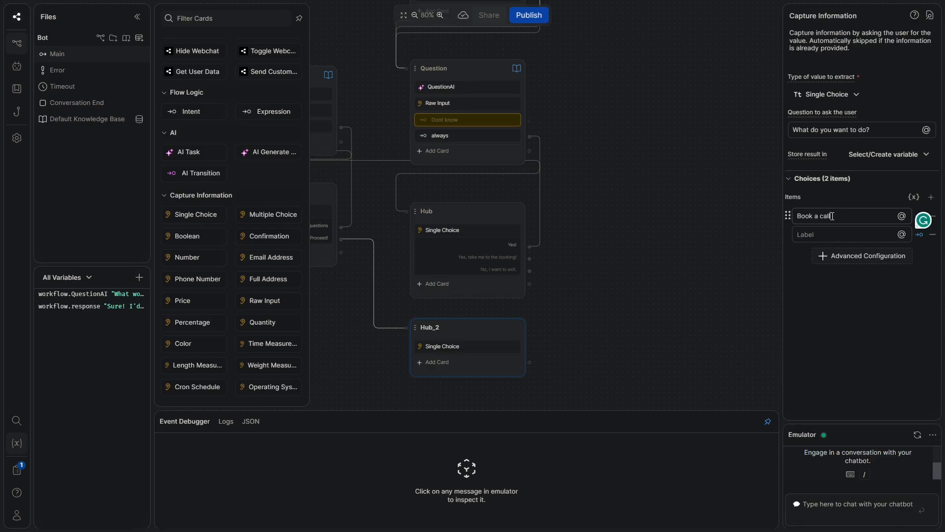
pyautogui.click(814, 236)
pyautogui.write('Exit the')
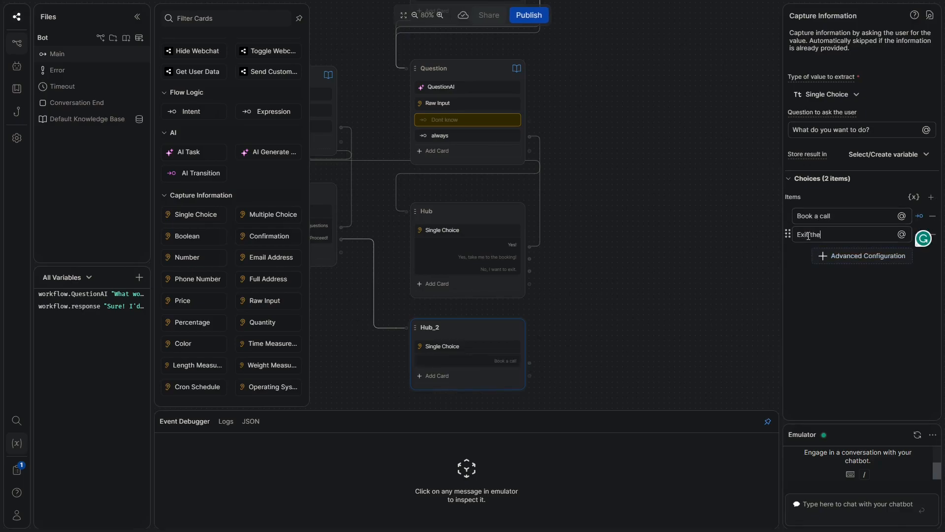
pyautogui.write(' chatbot')
pyautogui.click(593, 228)
pyautogui.moveTo(622, 243); pyautogui.dragTo(583, 221)
pyautogui.scroll(-4, 583, 221)
pyautogui.moveTo(537, 239); pyautogui.dragTo(534, 248)
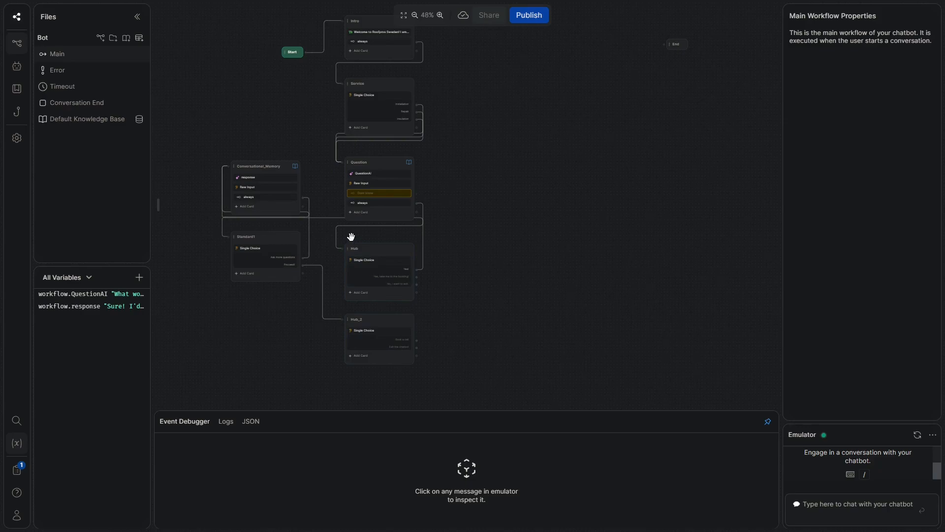
# Add a standard node beside Hub_2 and name it Fallback
pyautogui.scroll(-1, 351, 237)
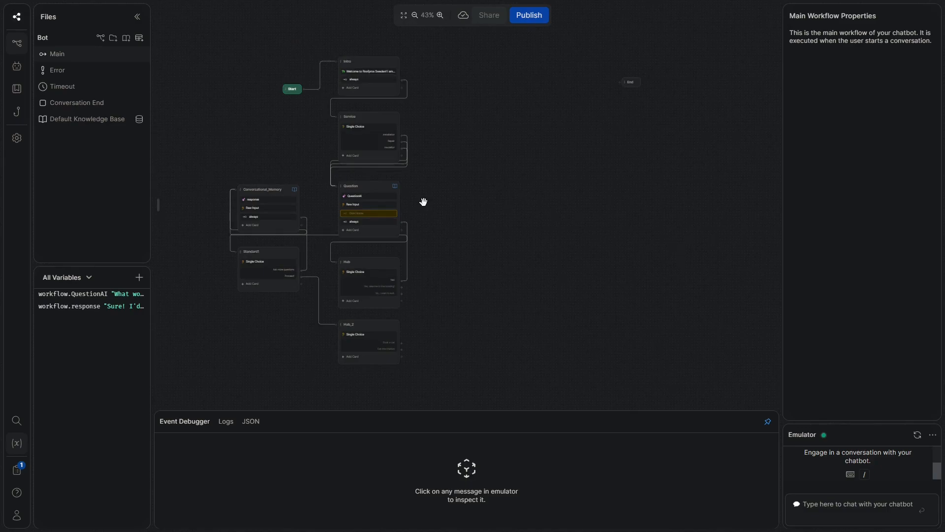
pyautogui.scroll(1, 412, 191)
pyautogui.moveTo(437, 260); pyautogui.dragTo(537, 195)
pyautogui.rightClick(318, 266)
pyautogui.click(348, 275)
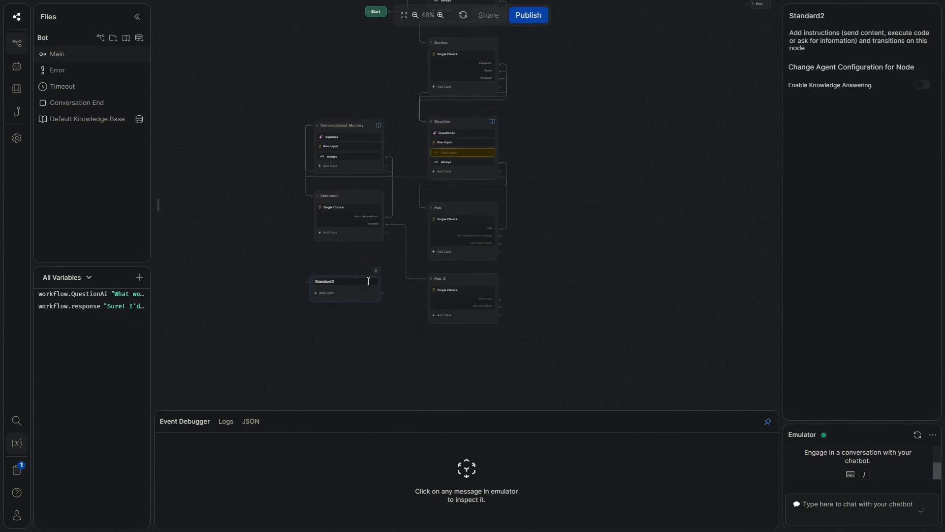
pyautogui.scroll(5, 363, 284)
pyautogui.doubleClick(334, 284)
pyautogui.write('Fallback')
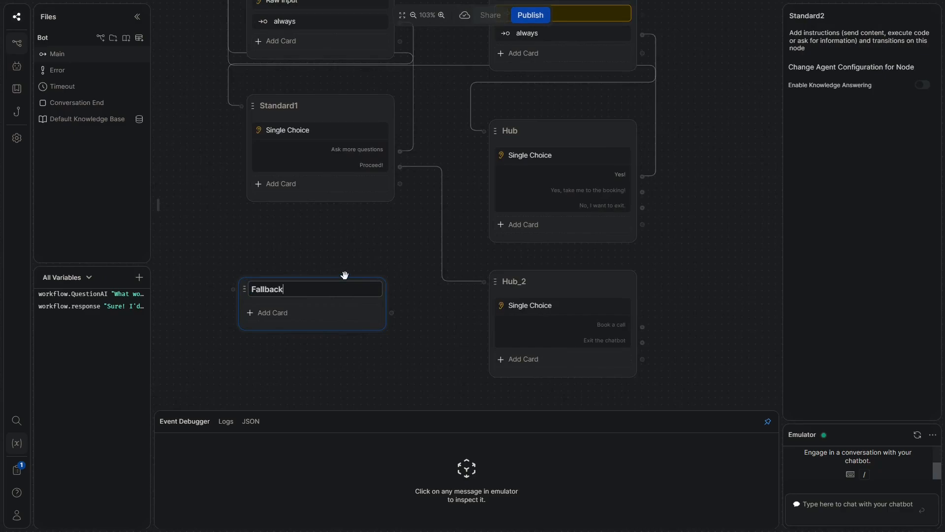
pyautogui.scroll(-1, 314, 294)
# Give Fallback a text card saying 'I could not find a suitable answer to your question.'
pyautogui.click(291, 312)
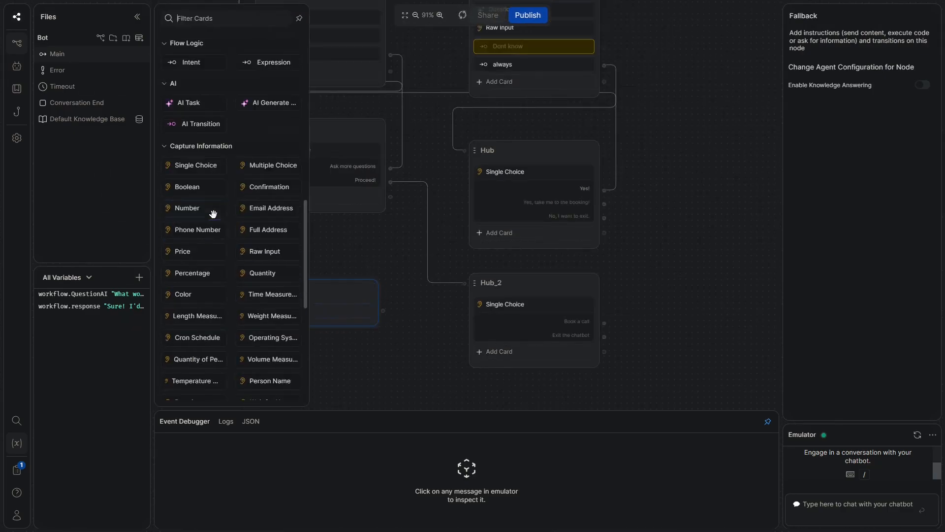
pyautogui.scroll(5, 219, 177)
pyautogui.click(195, 69)
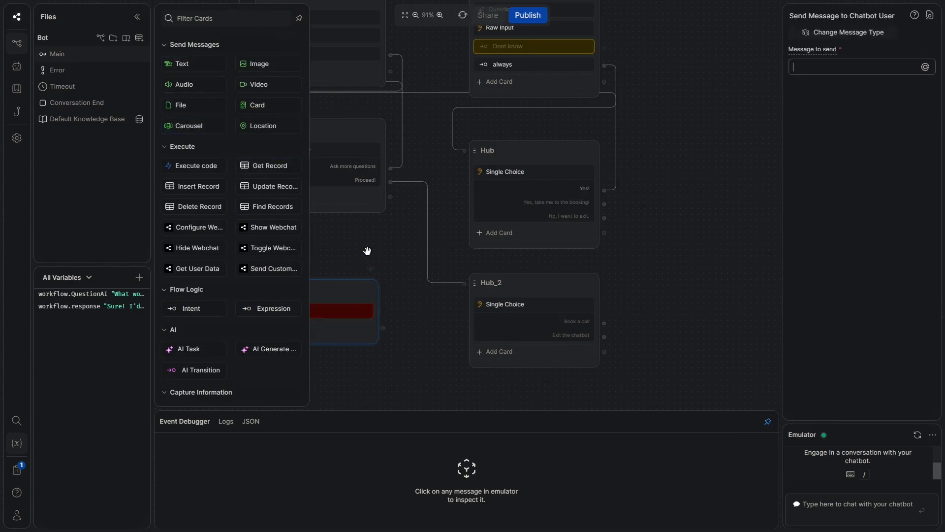
pyautogui.write('I')
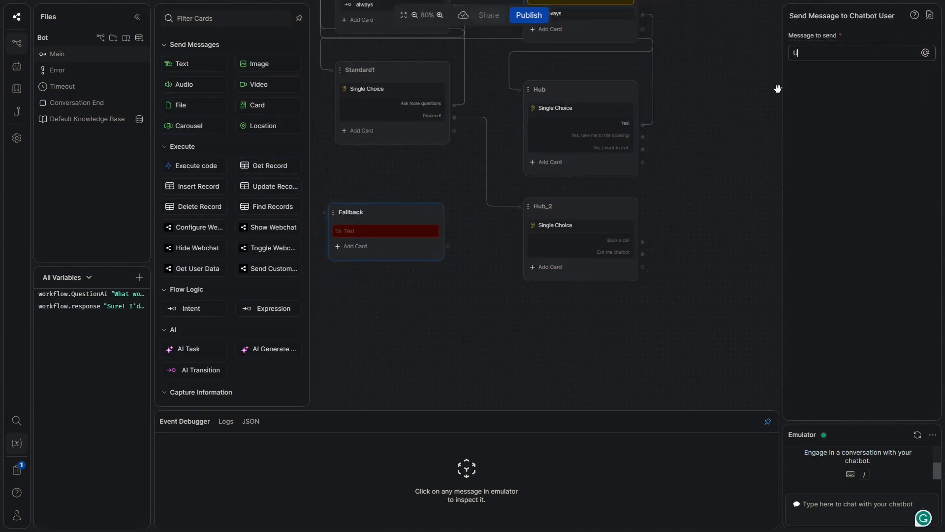
pyautogui.write(' could not find a suitable answer to your question.')
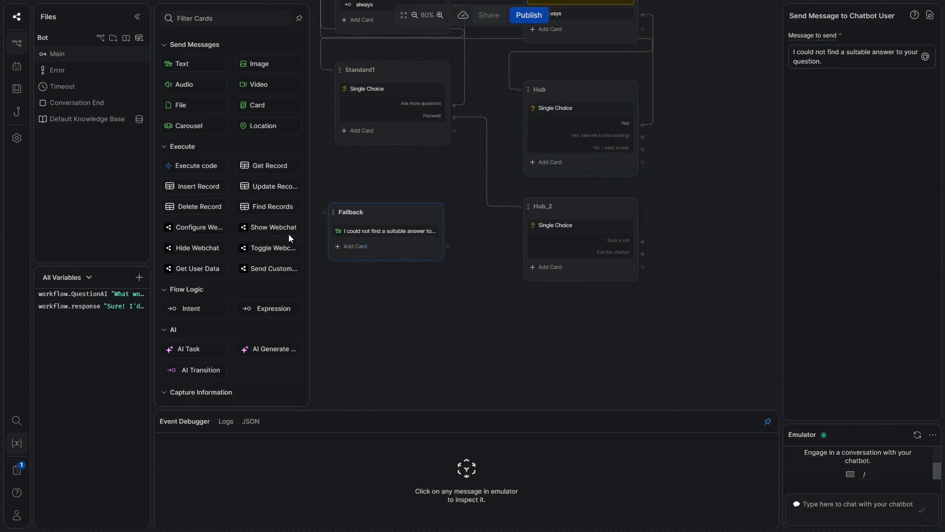
pyautogui.click(271, 309)
# Add an always (Expression) transition to the Fallback node
pyautogui.click(270, 307)
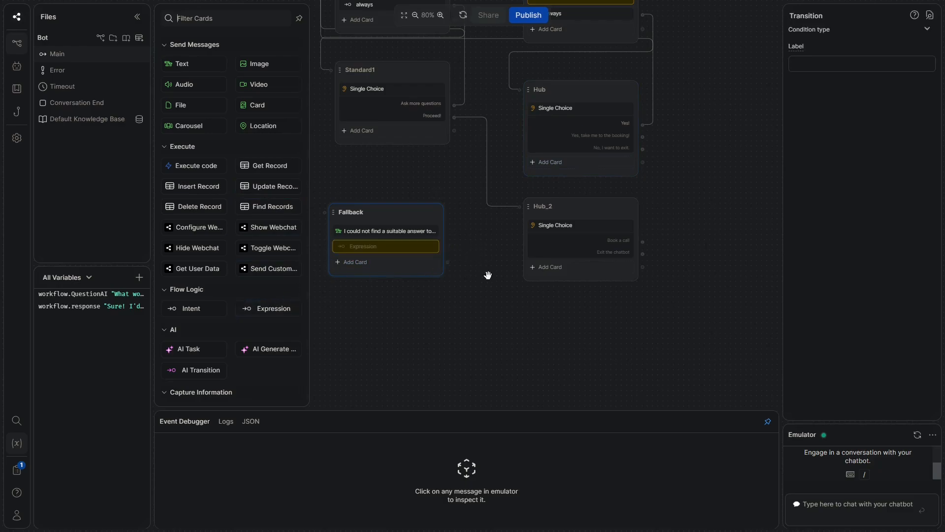
pyautogui.moveTo(661, 120); pyautogui.dragTo(629, 194)
pyautogui.scroll(-1, 629, 194)
pyautogui.click(679, 113)
pyautogui.moveTo(686, 110); pyautogui.dragTo(671, 173)
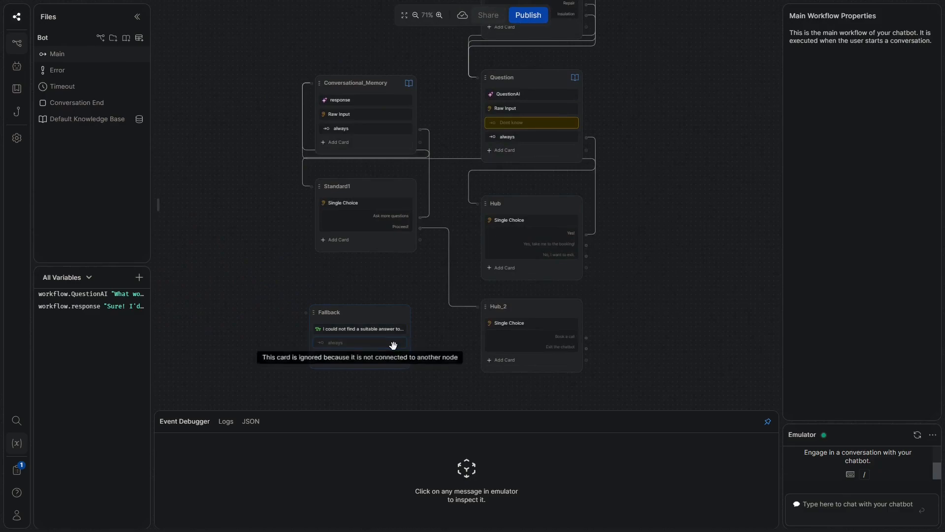
# Connect the Fallback node's always transition back to Hub
pyautogui.click(391, 343)
pyautogui.moveTo(415, 342); pyautogui.dragTo(482, 210)
pyautogui.click(418, 293)
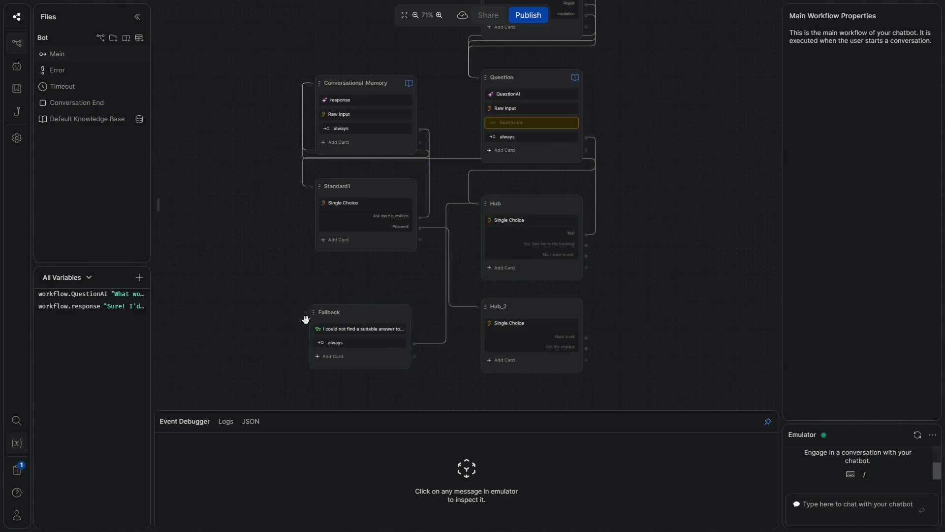
pyautogui.moveTo(614, 105); pyautogui.dragTo(304, 308)
pyautogui.moveTo(582, 119)
pyautogui.scroll(-4, 584, 224)
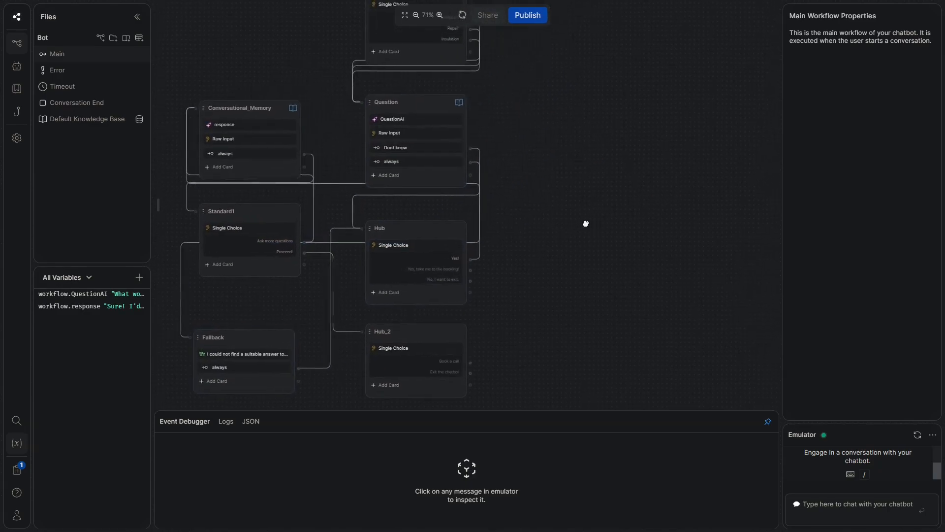
pyautogui.moveTo(552, 229); pyautogui.dragTo(546, 313)
# Add a new standard node, Standard2, to the main workflow
pyautogui.rightClick(485, 116)
pyautogui.click(513, 128)
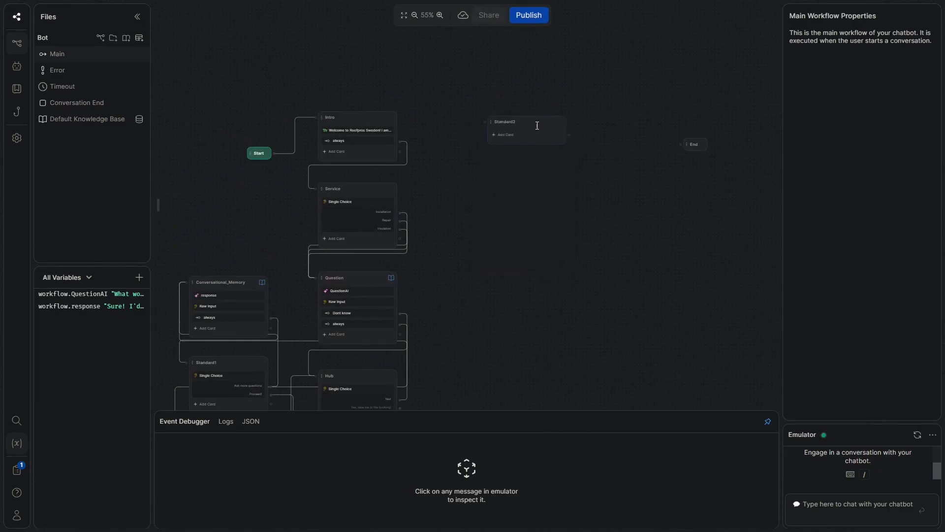
pyautogui.moveTo(520, 301); pyautogui.dragTo(481, 207)
pyautogui.scroll(1, 376, 381)
pyautogui.moveTo(376, 325); pyautogui.dragTo(387, 288)
pyautogui.moveTo(428, 212); pyautogui.dragTo(388, 281)
pyautogui.scroll(-1, 371, 318)
# Connect Hub's and Hub_2's outputs to the Standard2 node
pyautogui.moveTo(350, 325); pyautogui.dragTo(413, 40)
pyautogui.scroll(-1, 351, 367)
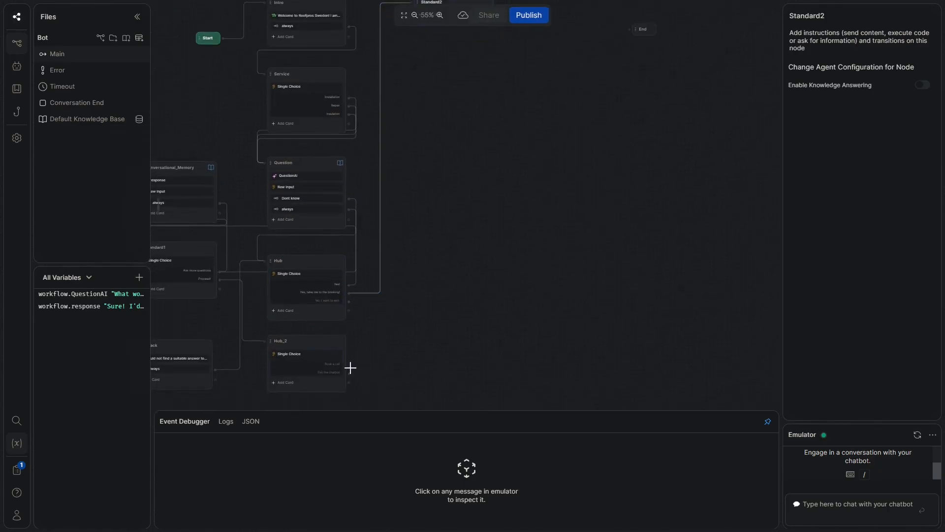
pyautogui.moveTo(349, 363); pyautogui.dragTo(409, 111)
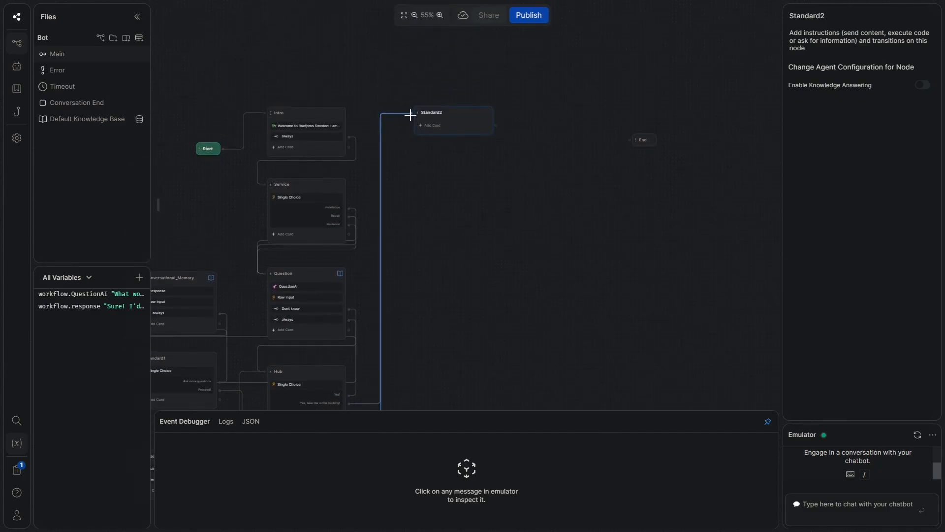
pyautogui.moveTo(532, 194); pyautogui.dragTo(508, 383)
pyautogui.scroll(2, 530, 108)
# Rename the node Booking_Start and add the text 'Excellent! To book a call with us, you first need to answer some questions!'
pyautogui.click(401, 262)
pyautogui.doubleClick(402, 262)
pyautogui.write('Booking_')
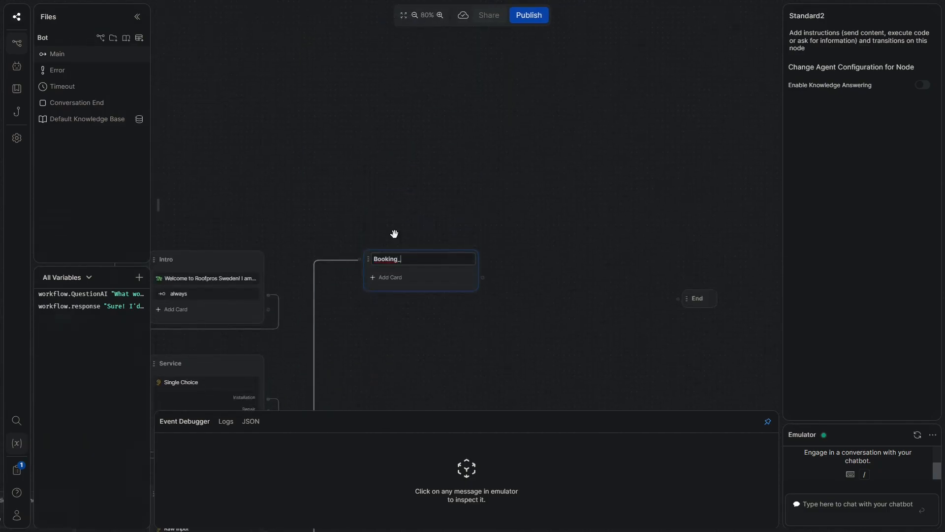
pyautogui.write('Start')
pyautogui.click(415, 285)
pyautogui.click(198, 62)
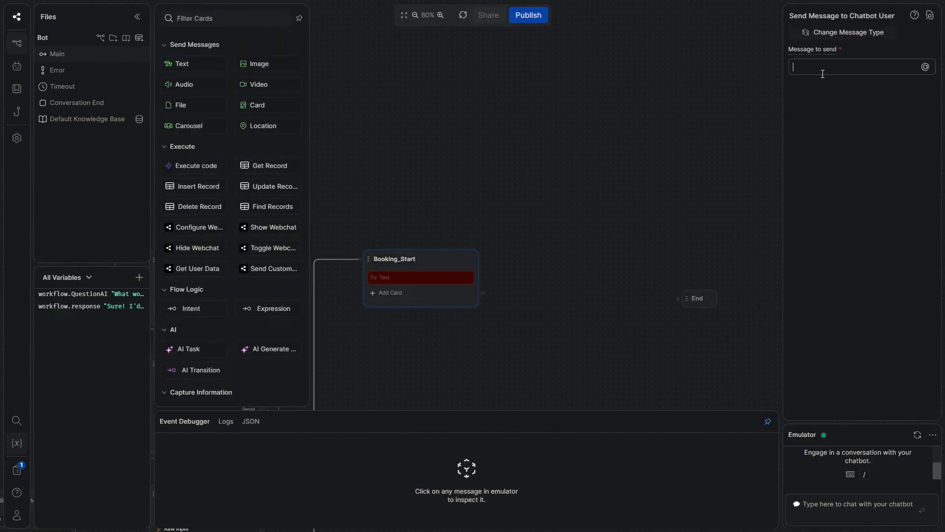
pyautogui.write('E')
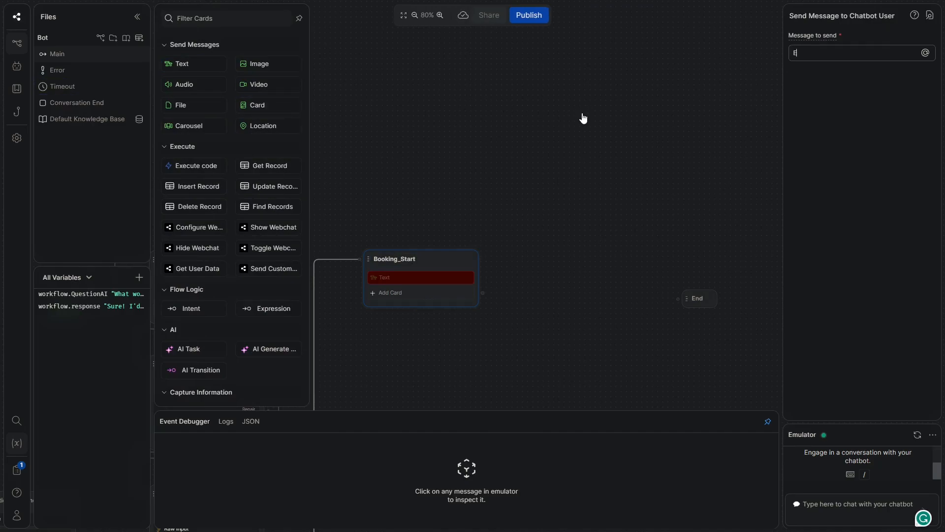
pyautogui.write('xcellent! To book a call with us')
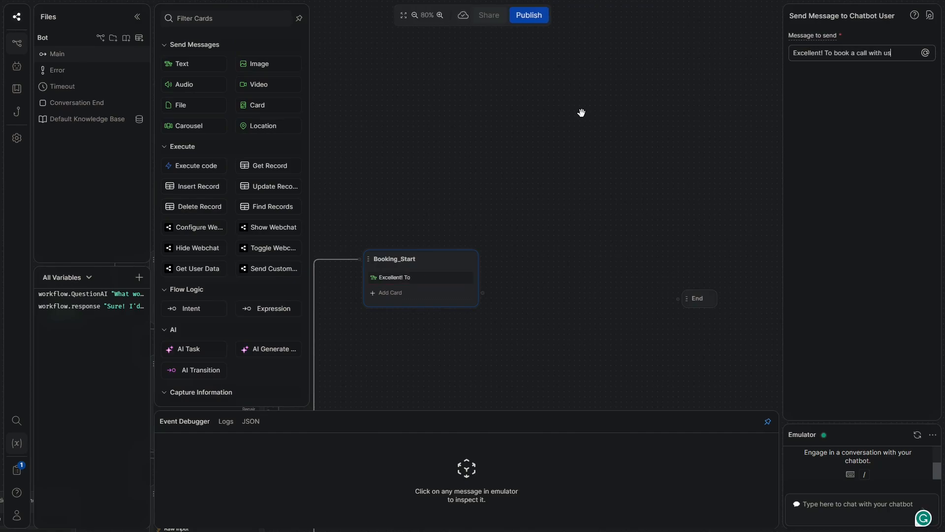
pyautogui.write(', you first need to answer some')
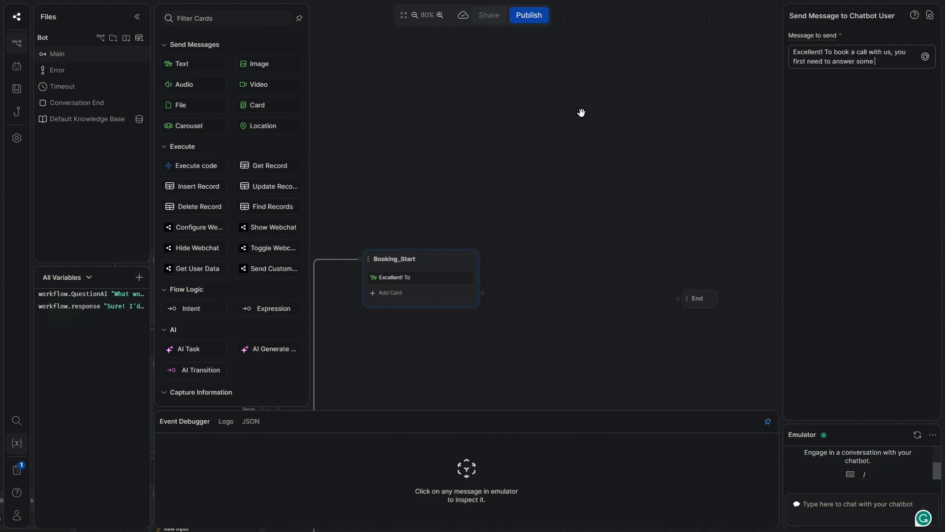
pyautogui.write(' questions!')
pyautogui.rightClick(428, 299)
pyautogui.click(399, 291)
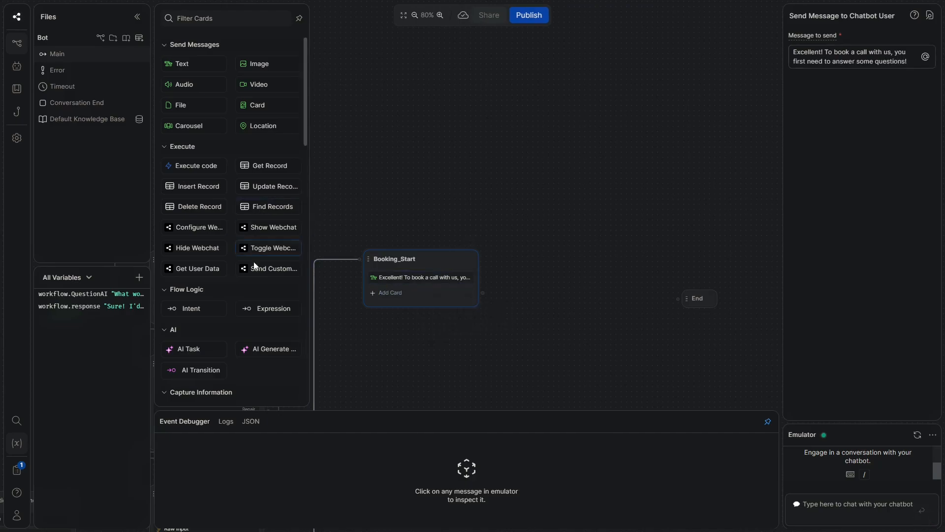
# Give Booking_Start an always transition and add a new standard node below it
pyautogui.click(264, 309)
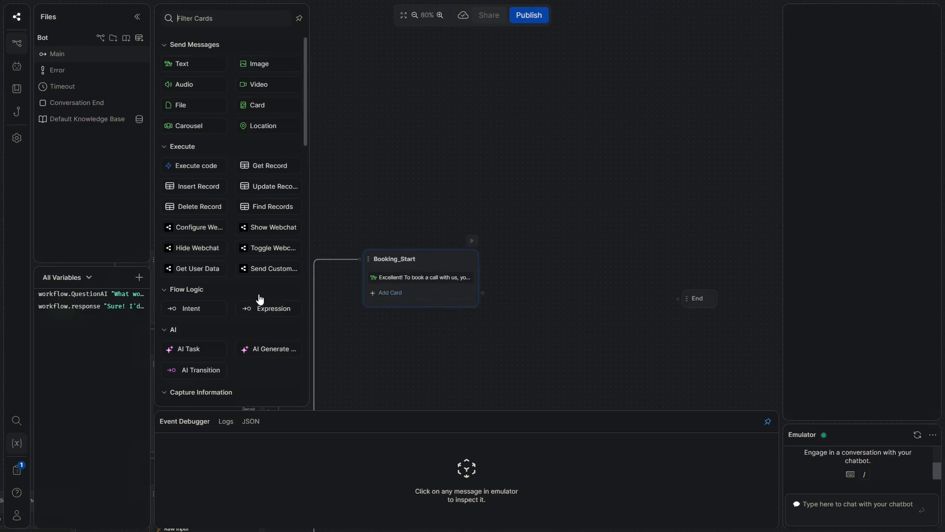
pyautogui.click(272, 308)
pyautogui.scroll(-3, 577, 309)
pyautogui.moveTo(586, 294); pyautogui.dragTo(503, 392)
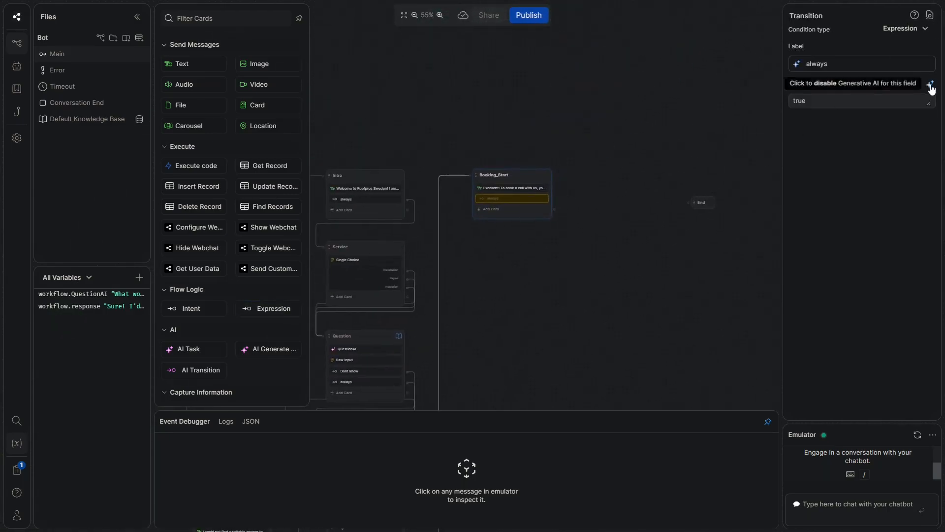
pyautogui.scroll(4, 499, 268)
pyautogui.rightClick(487, 272)
pyautogui.click(543, 285)
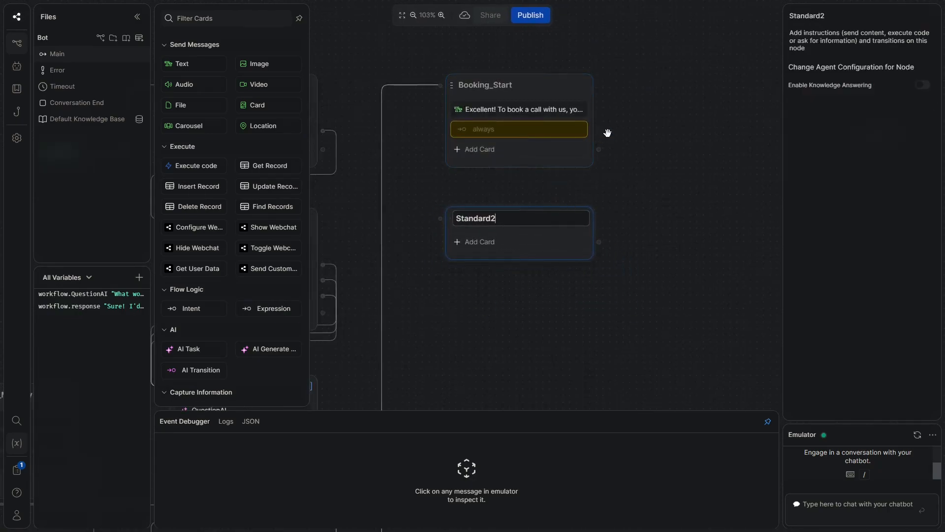
# Link Booking_Start's always transition to the new node and rename it Name
pyautogui.moveTo(599, 131); pyautogui.dragTo(440, 219)
pyautogui.doubleClick(490, 220)
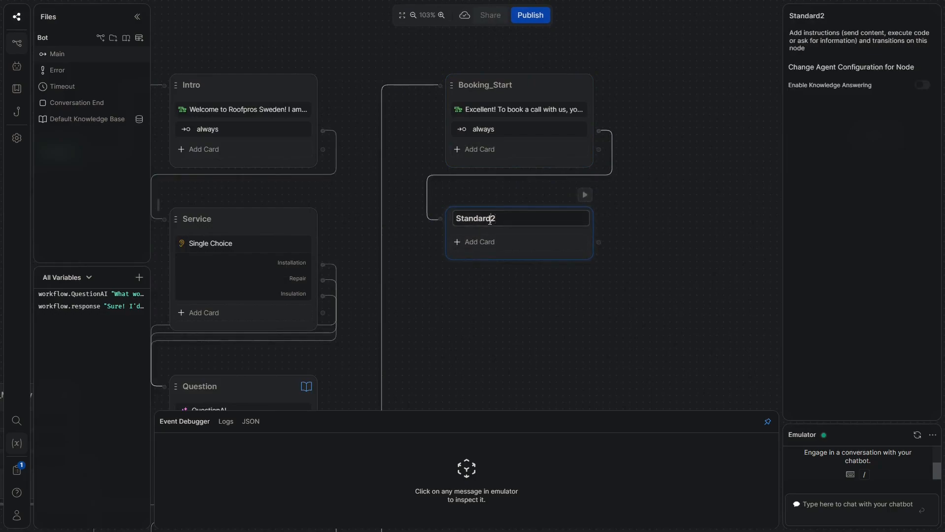
pyautogui.write('W')
pyautogui.press('BackSpace')
pyautogui.write('Ba')
pyautogui.press('BackSpace')
pyautogui.press('BackSpace')
pyautogui.write('Name')
# Add a Person Name card asking 'Firstly, please tell me your full name.'
pyautogui.scroll(-1, 532, 238)
pyautogui.click(481, 237)
pyautogui.scroll(-2, 237, 309)
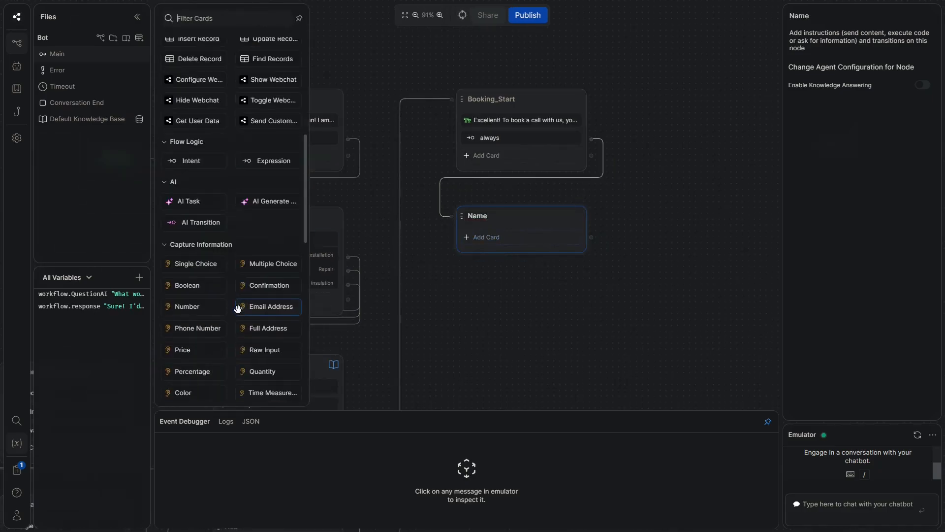
pyautogui.scroll(-3, 199, 246)
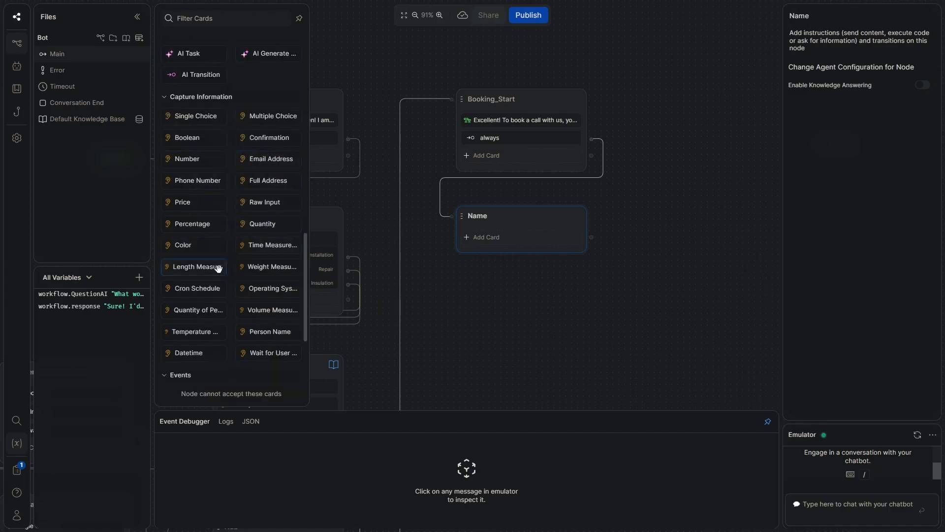
pyautogui.click(265, 337)
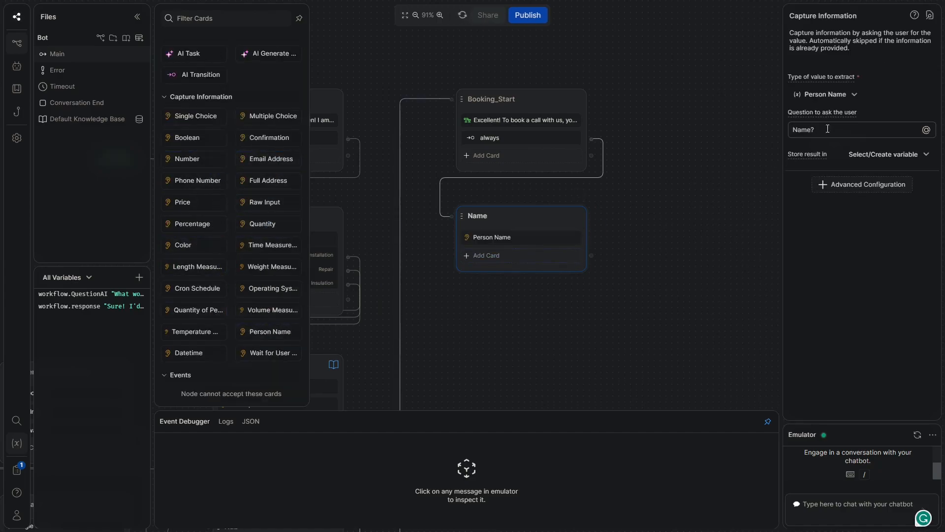
pyautogui.click(817, 130)
pyautogui.hotkey('ctrl', 'a')
pyautogui.write('Firs')
pyautogui.write('tly, ')
pyautogui.write('pe')
pyautogui.write('lase ')
pyautogui.write('tell me ')
pyautogui.write('your full an')
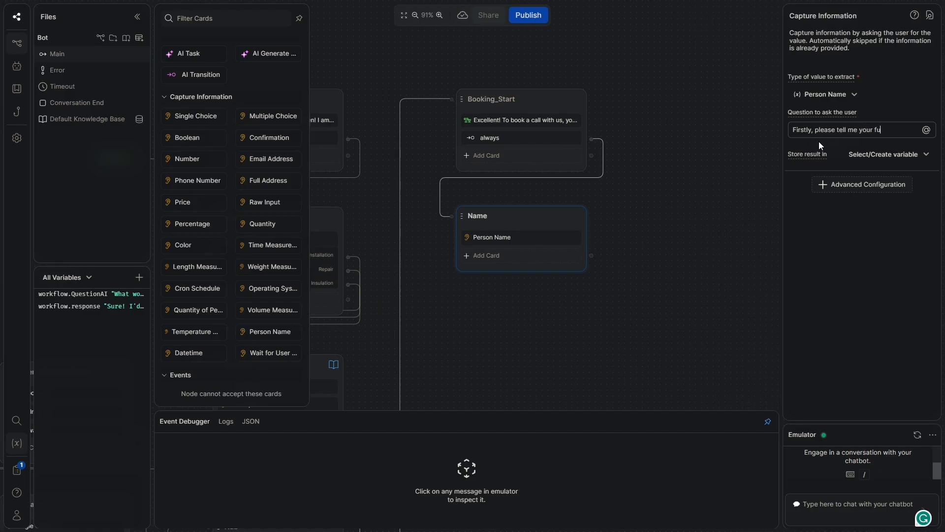
pyautogui.press('BackSpace')
pyautogui.press('BackSpace')
pyautogui.write('name.')
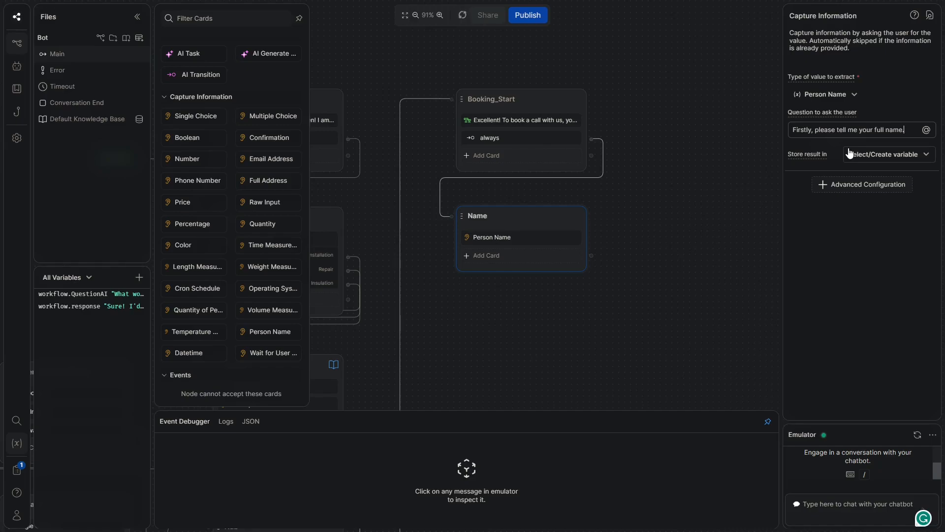
# Store the name in a new variable workflow.fullname and add an always transition
pyautogui.click(879, 157)
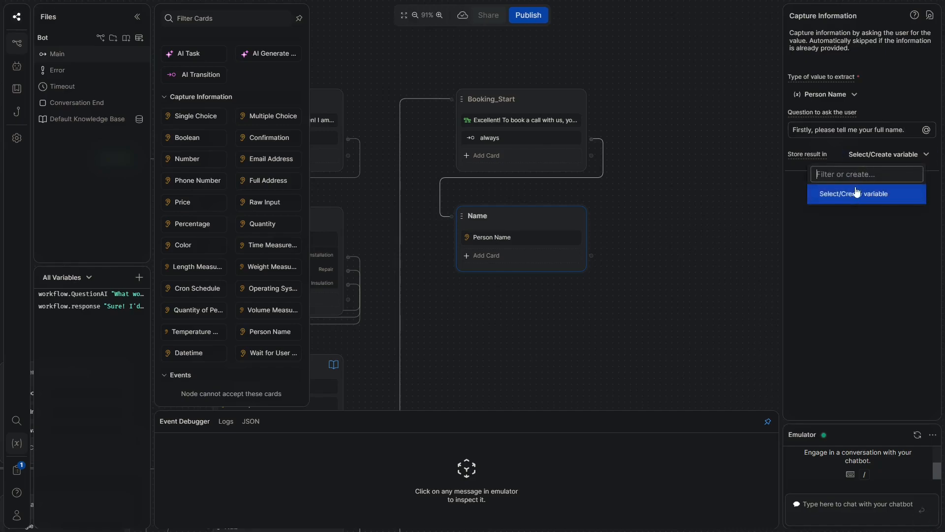
pyautogui.write('fullname')
pyautogui.click(845, 194)
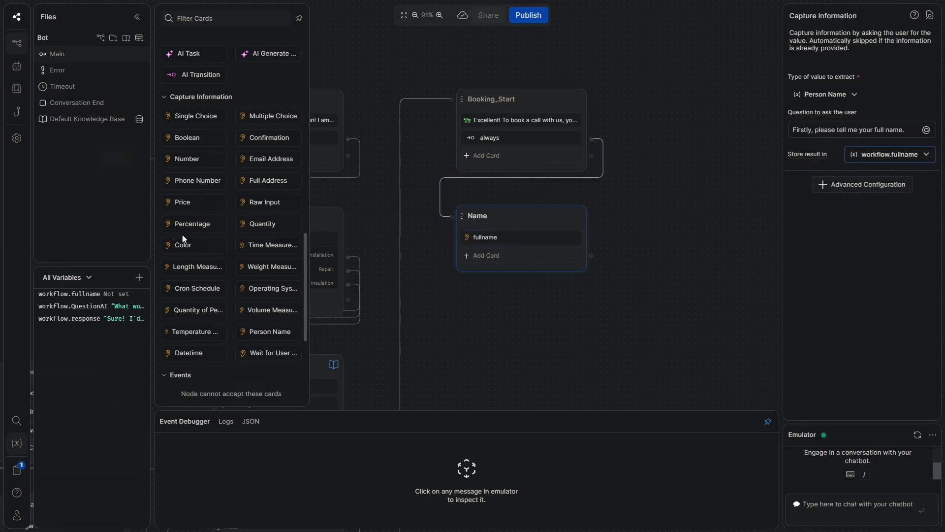
pyautogui.click(531, 260)
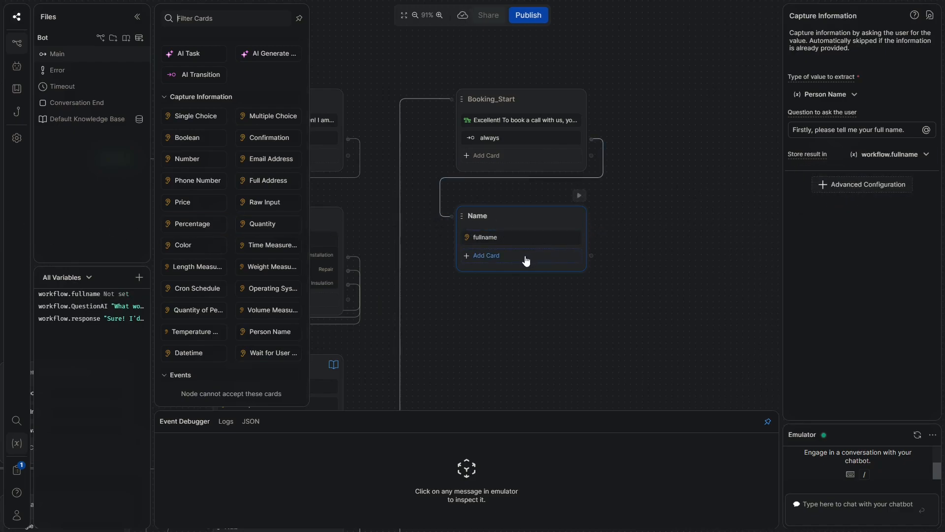
pyautogui.scroll(5, 267, 148)
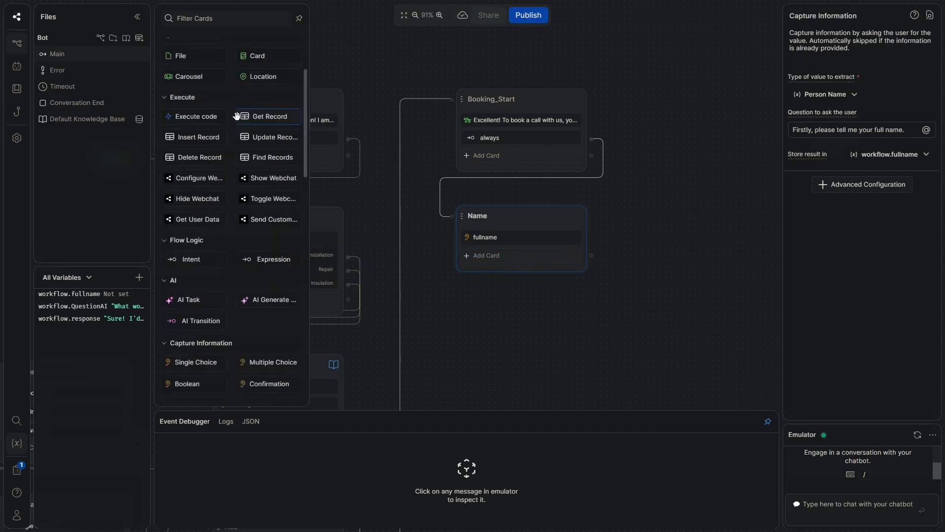
pyautogui.click(274, 258)
# Create an Email node below Name and connect Name's always transition to it
pyautogui.scroll(-2, 633, 348)
pyautogui.rightClick(454, 294)
pyautogui.click(482, 308)
pyautogui.moveTo(514, 297); pyautogui.dragTo(527, 228)
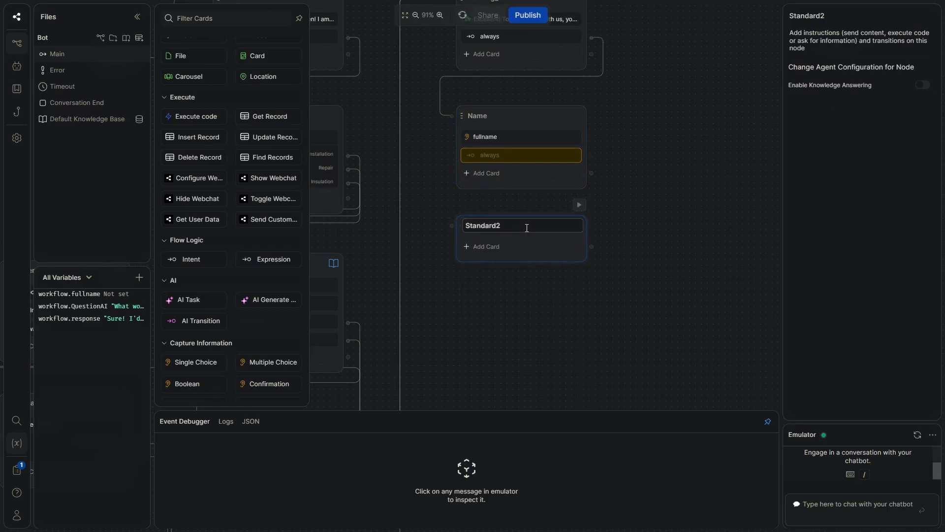
pyautogui.write('Ema')
pyautogui.hotkey('ctrl', 'BackSpace')
pyautogui.write('Email')
pyautogui.press('Return')
pyautogui.moveTo(595, 157); pyautogui.dragTo(480, 253)
# Add an email capture card asking 'Great! Now what is your email?'
pyautogui.scroll(-2, 266, 300)
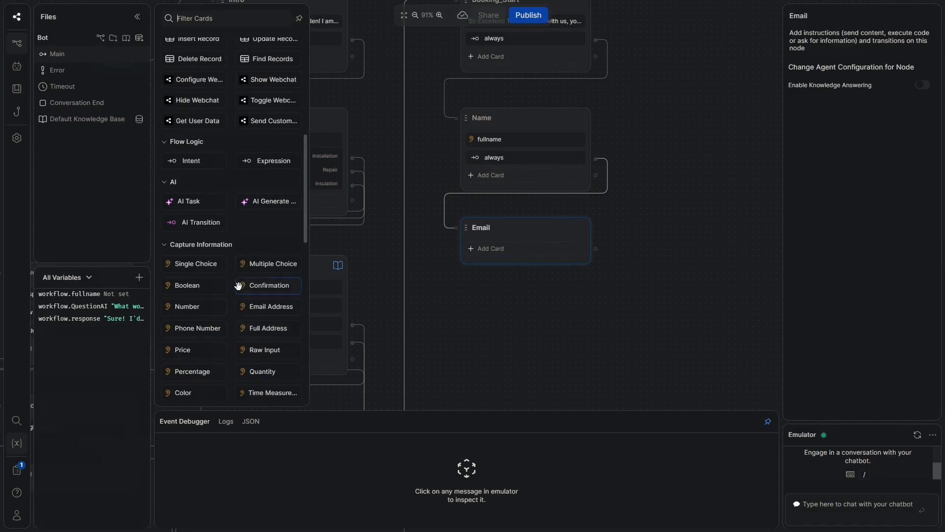
pyautogui.scroll(-2, 234, 283)
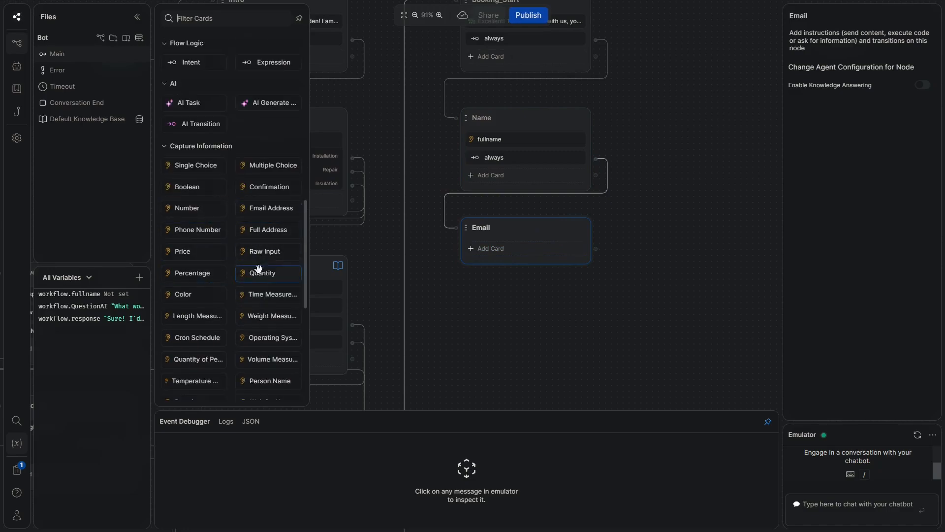
pyautogui.scroll(-1, 259, 294)
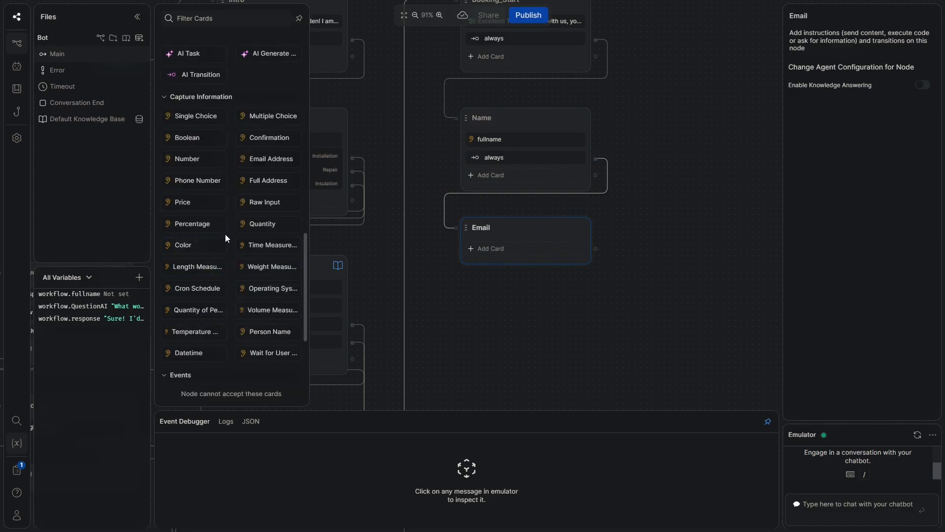
pyautogui.click(271, 158)
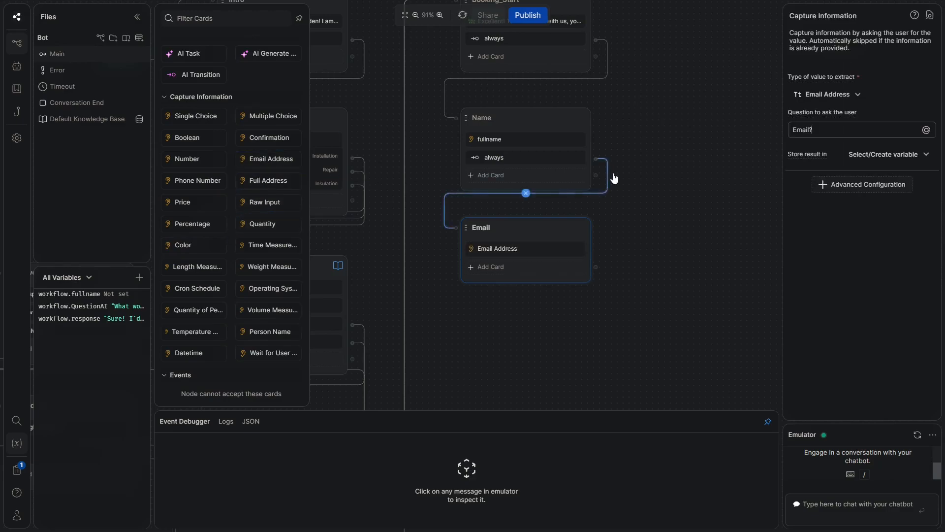
pyautogui.tripleClick(825, 129)
pyautogui.write('Great!')
pyautogui.write(' Now wha')
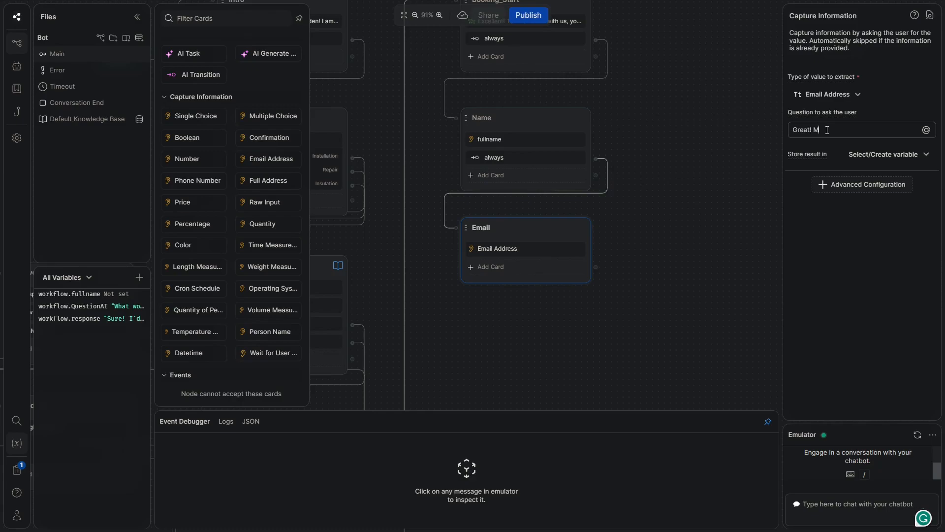
pyautogui.write('t is your mai')
pyautogui.write('mail')
pyautogui.write('?')
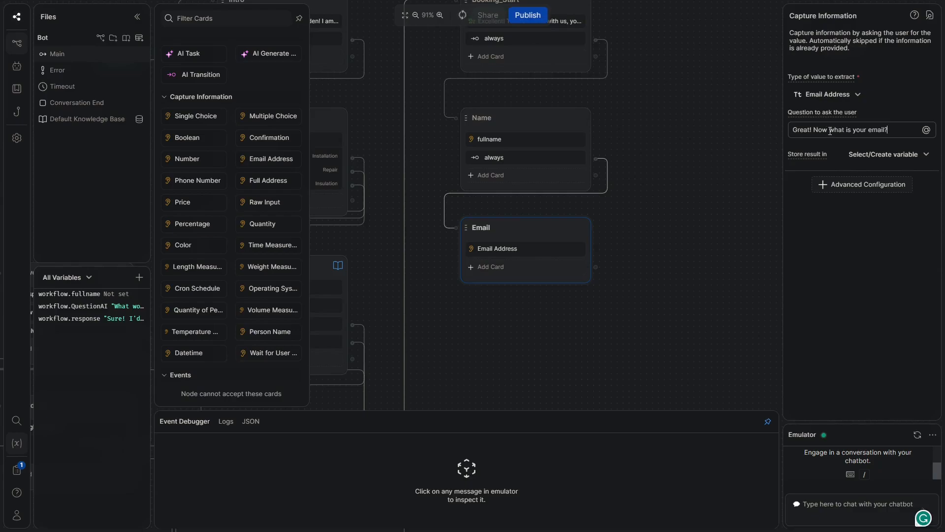
# Store the answer in a new variable workflow.email and add an always transition
pyautogui.click(902, 154)
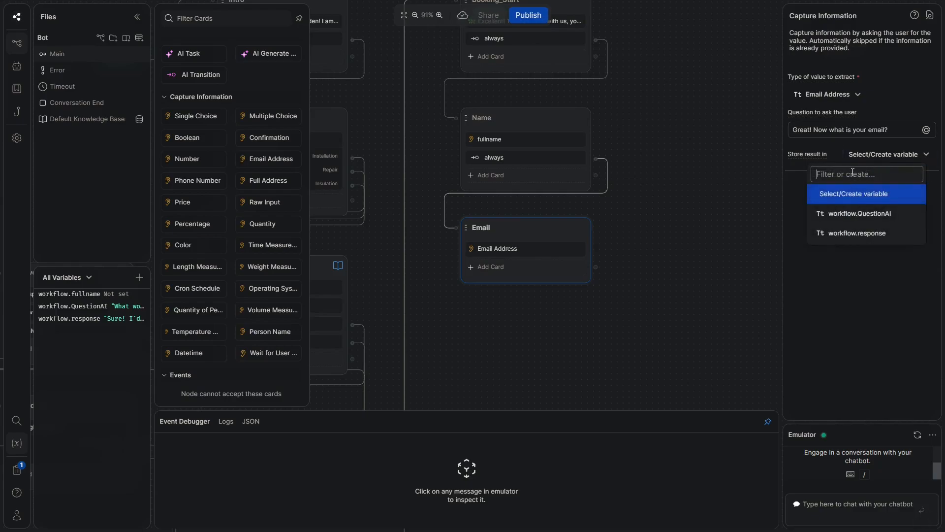
pyautogui.write('em')
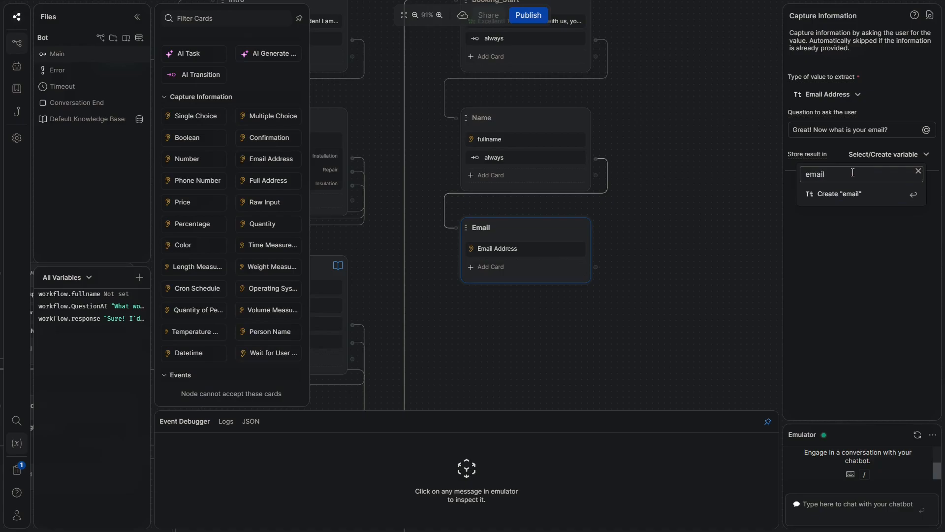
pyautogui.write('ail')
pyautogui.press('Return')
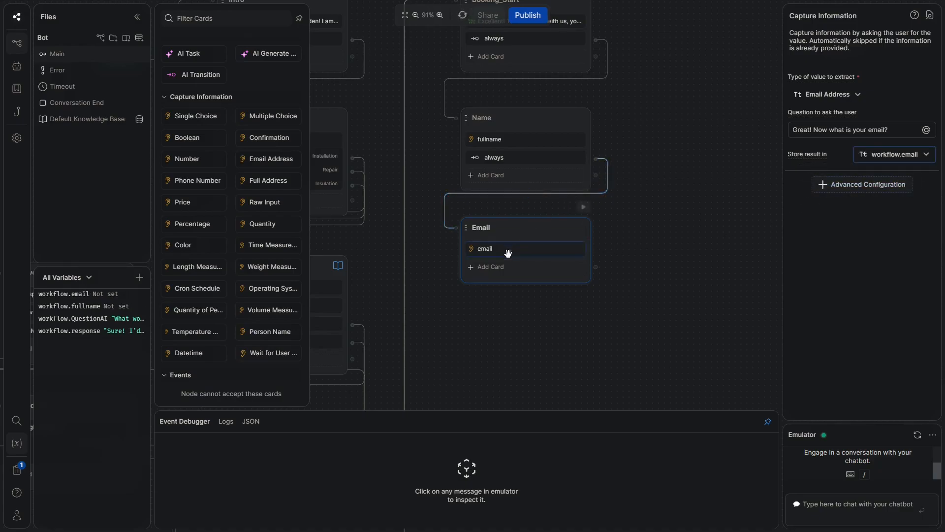
pyautogui.scroll(-2, 253, 332)
pyautogui.scroll(5, 256, 246)
pyautogui.moveTo(268, 123); pyautogui.dragTo(443, 212)
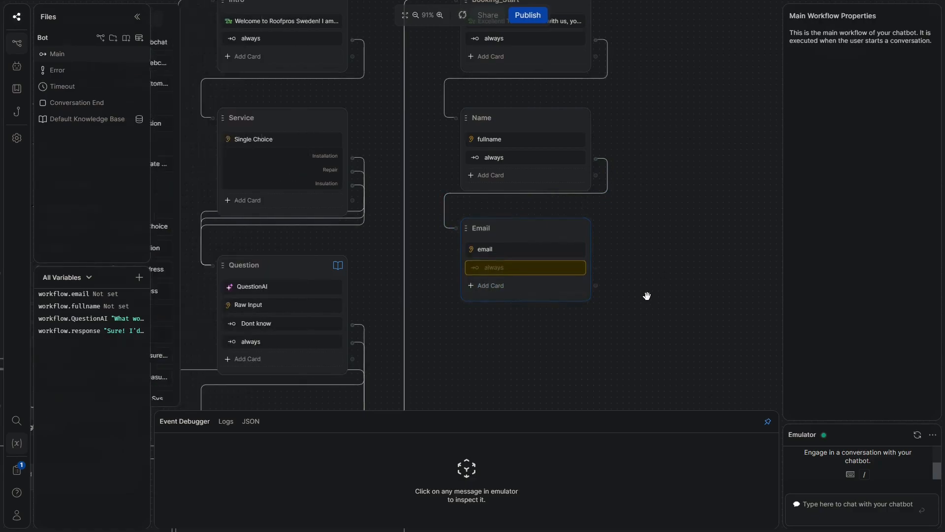
pyautogui.scroll(-3, 567, 290)
# Add a node named Phone below Email, fed by Email's always transition
pyautogui.rightClick(469, 242)
pyautogui.click(488, 250)
pyautogui.moveTo(551, 303); pyautogui.dragTo(505, 266)
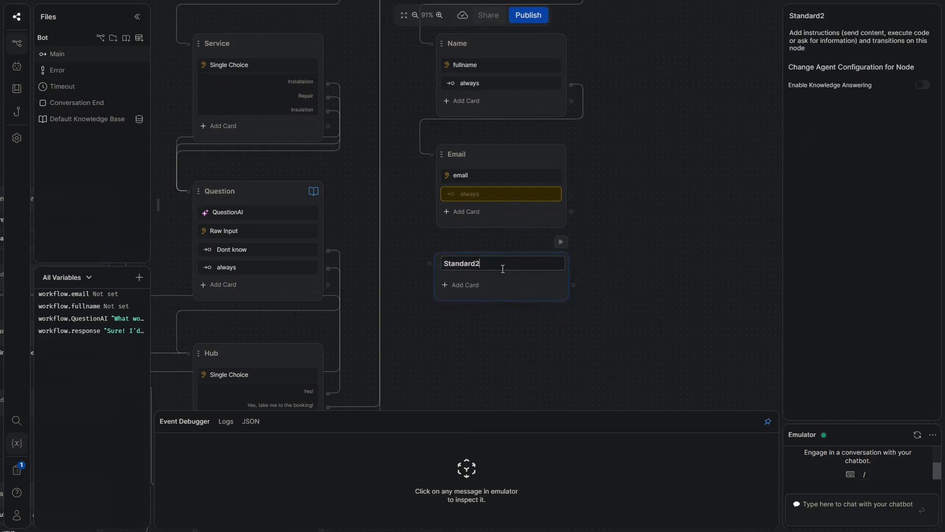
pyautogui.moveTo(573, 196); pyautogui.dragTo(455, 266)
pyautogui.doubleClick(457, 266)
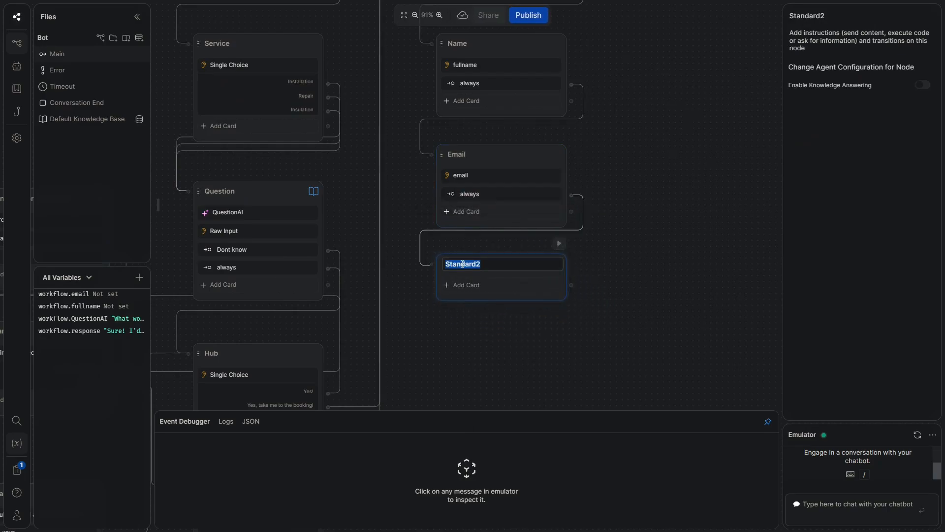
pyautogui.write('Phone')
# Add a Phone Number capture card asking 'Lastly, what is your phone number?'
pyautogui.click(468, 286)
pyautogui.scroll(-2, 231, 285)
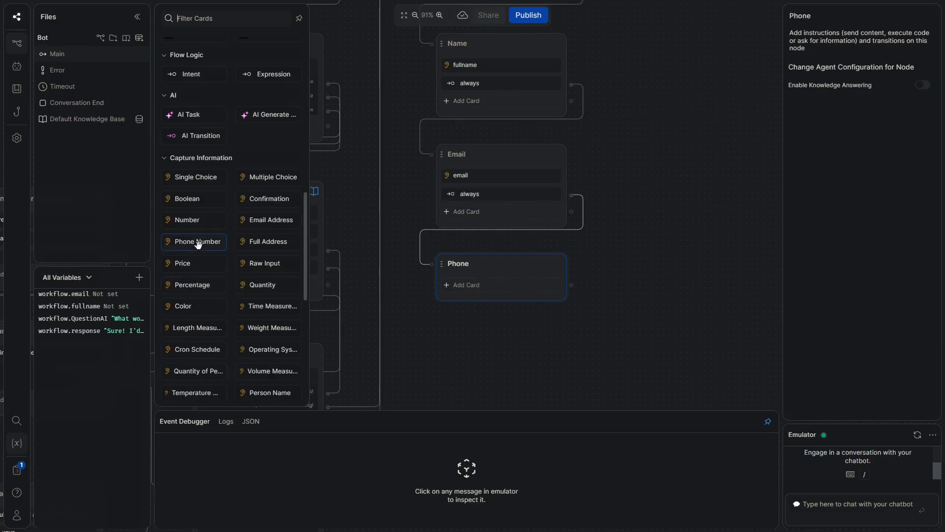
pyautogui.click(219, 243)
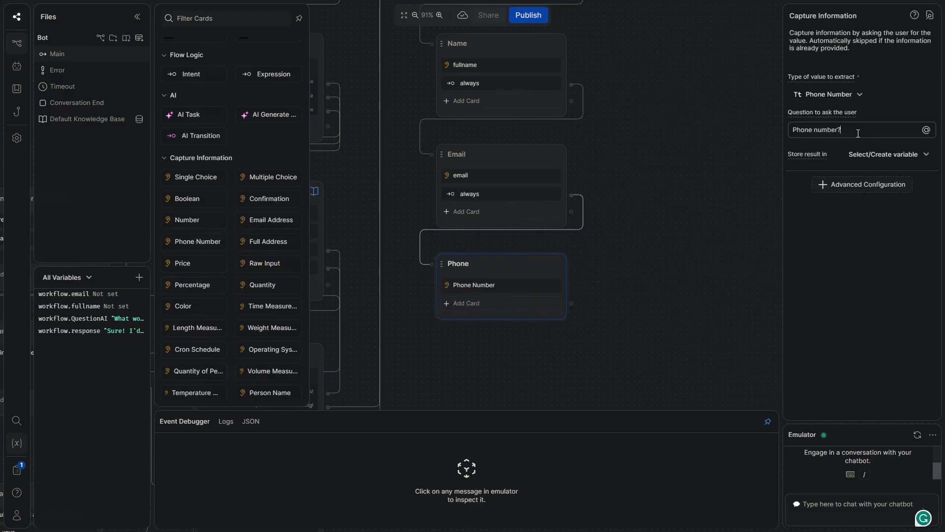
pyautogui.tripleClick(853, 132)
pyautogui.write('Lats')
pyautogui.press('BackSpace')
pyautogui.press('BackSpace')
pyautogui.write('stly, what is your pgh')
pyautogui.press('BackSpace')
pyautogui.press('BackSpace')
pyautogui.write('hone n')
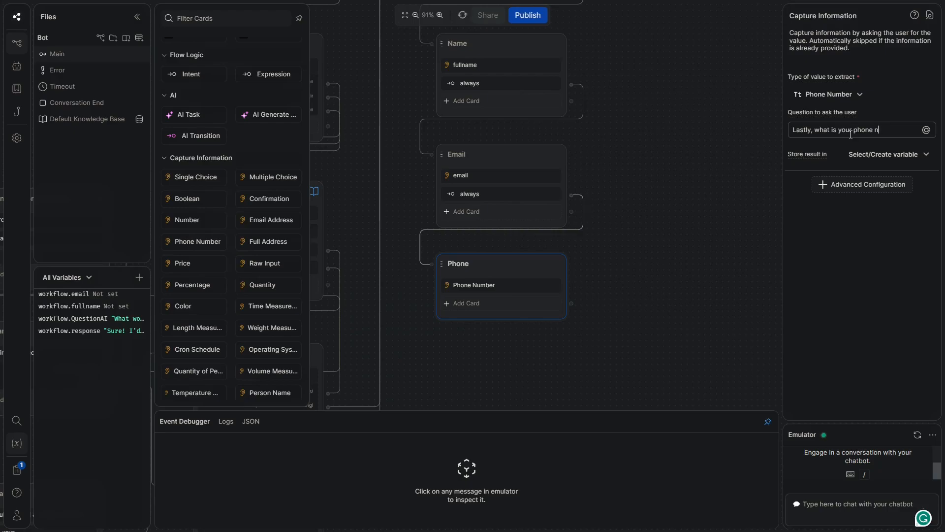
pyautogui.write('umber?')
# Save the phone answer to a new variable workflow.phonenumber
pyautogui.click(862, 155)
pyautogui.write('phonenum')
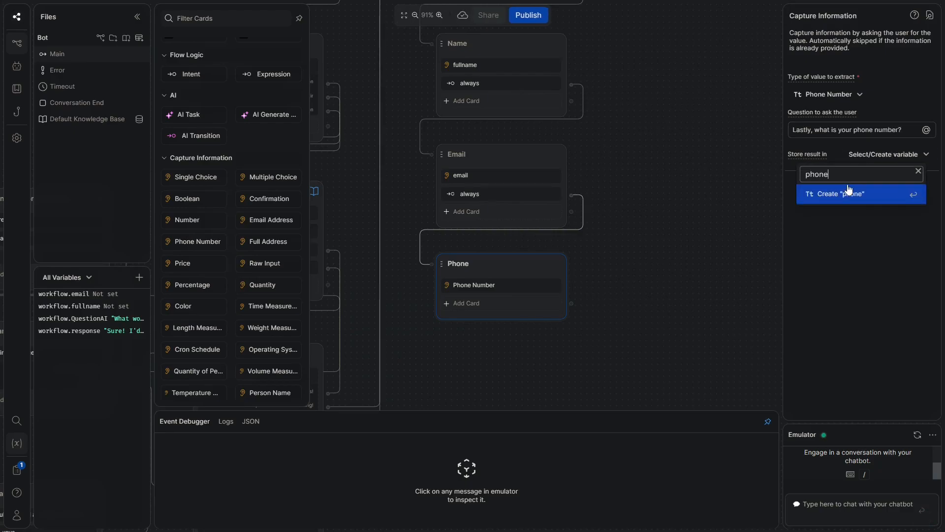
pyautogui.write('ber')
pyautogui.click(848, 193)
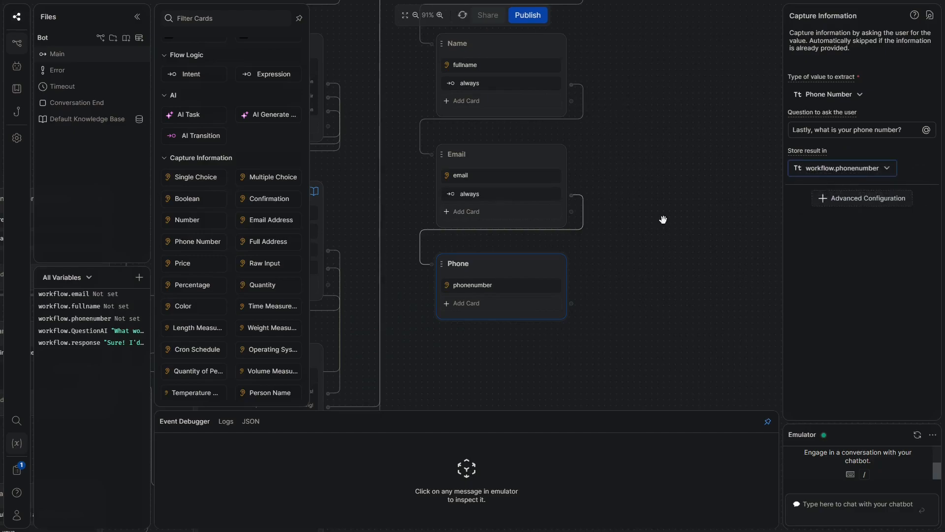
pyautogui.click(648, 226)
pyautogui.scroll(-3, 650, 207)
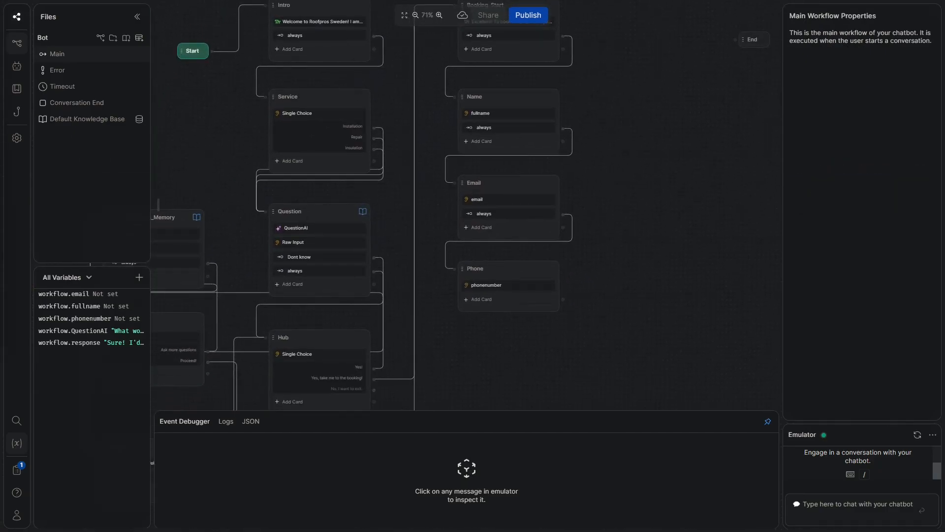
pyautogui.scroll(-3, 532, 376)
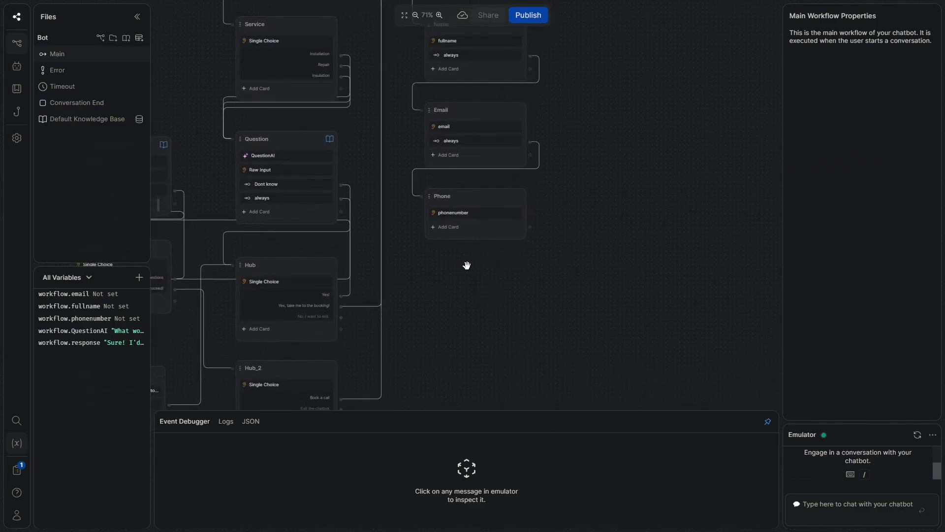
pyautogui.click(470, 228)
# Give Phone an always transition leading into a new Standard2 node placed below it
pyautogui.click(269, 74)
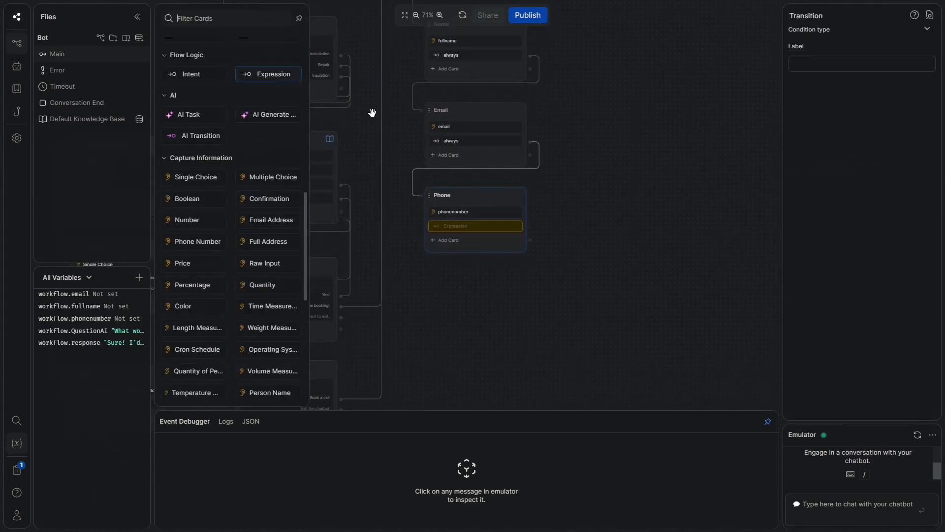
pyautogui.rightClick(453, 331)
pyautogui.click(471, 346)
pyautogui.moveTo(503, 338); pyautogui.dragTo(481, 294)
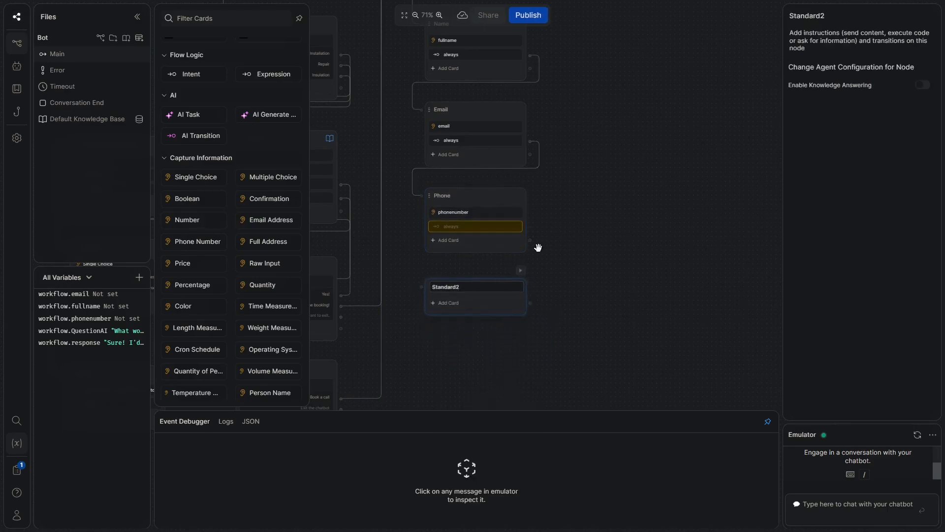
pyautogui.moveTo(535, 227); pyautogui.dragTo(433, 281)
pyautogui.doubleClick(452, 287)
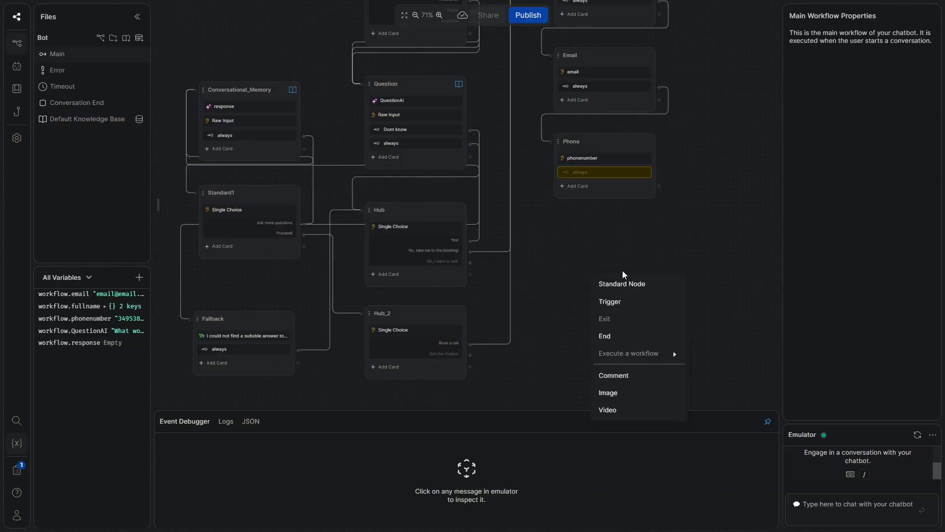
pyautogui.click(622, 278)
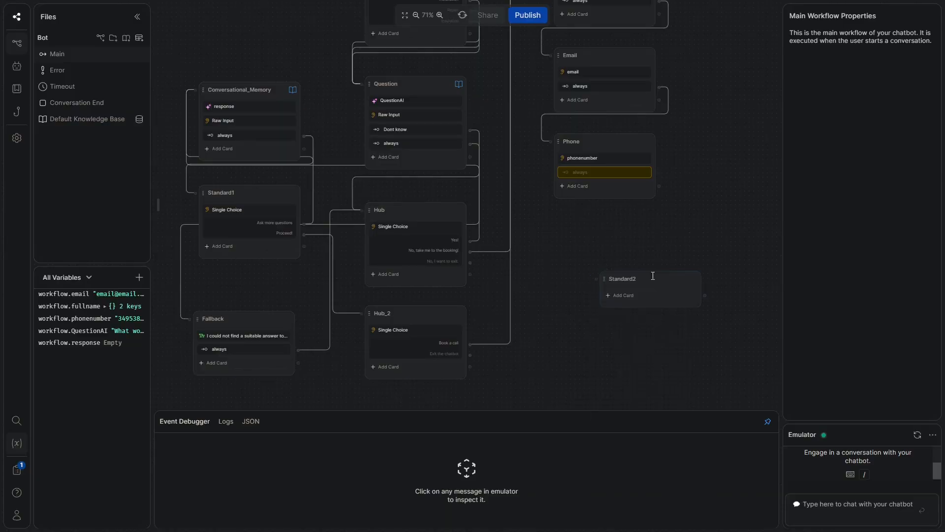
pyautogui.moveTo(653, 273); pyautogui.dragTo(613, 222)
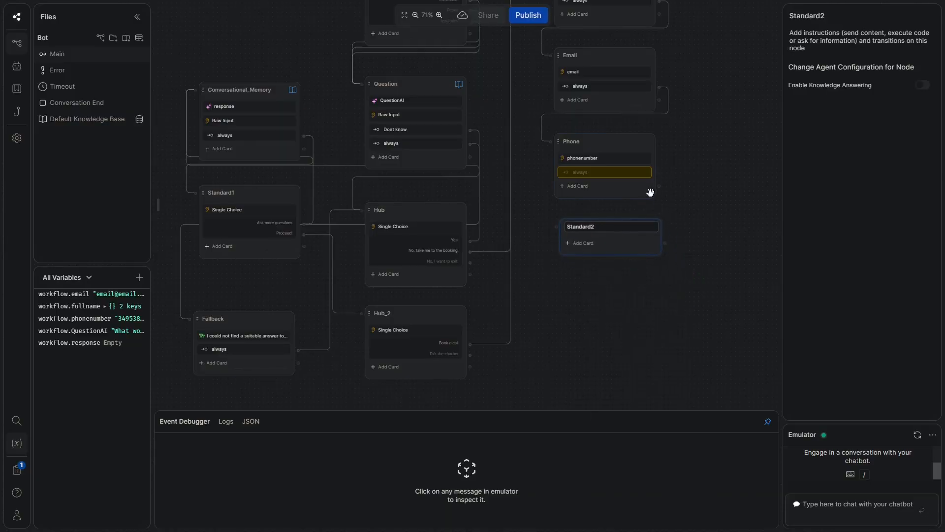
pyautogui.moveTo(660, 172); pyautogui.dragTo(557, 223)
# Add a card titled 'Book here!', subtitled 'Calendly link', with a 'Book here' button to the pasted Calendly URL
pyautogui.click(584, 243)
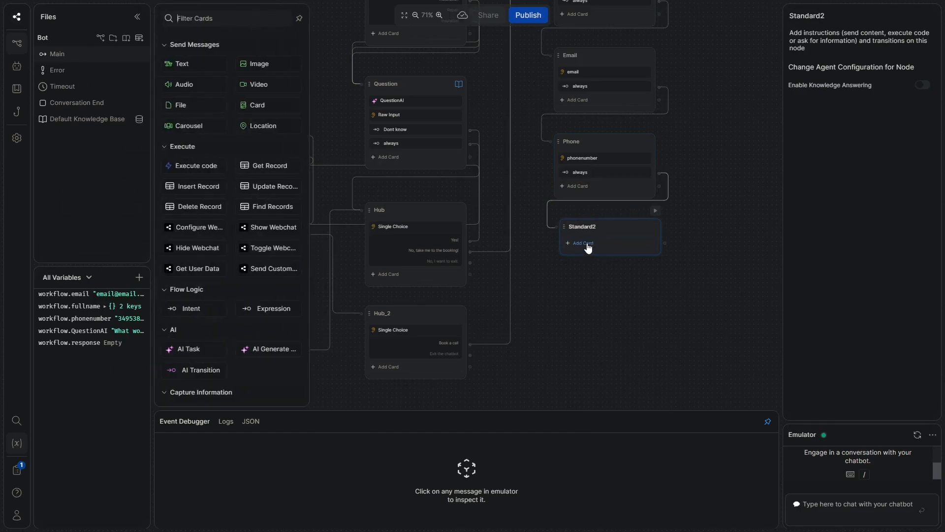
pyautogui.click(256, 107)
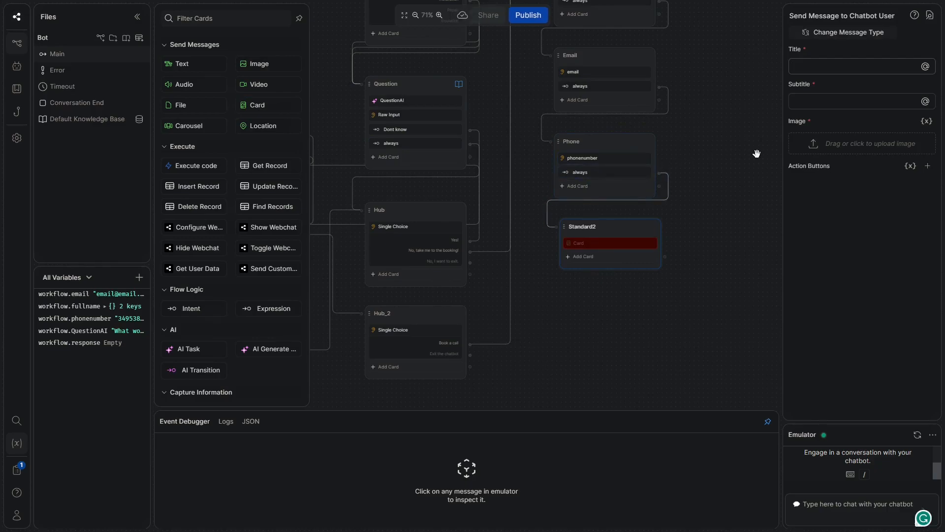
pyautogui.write('B')
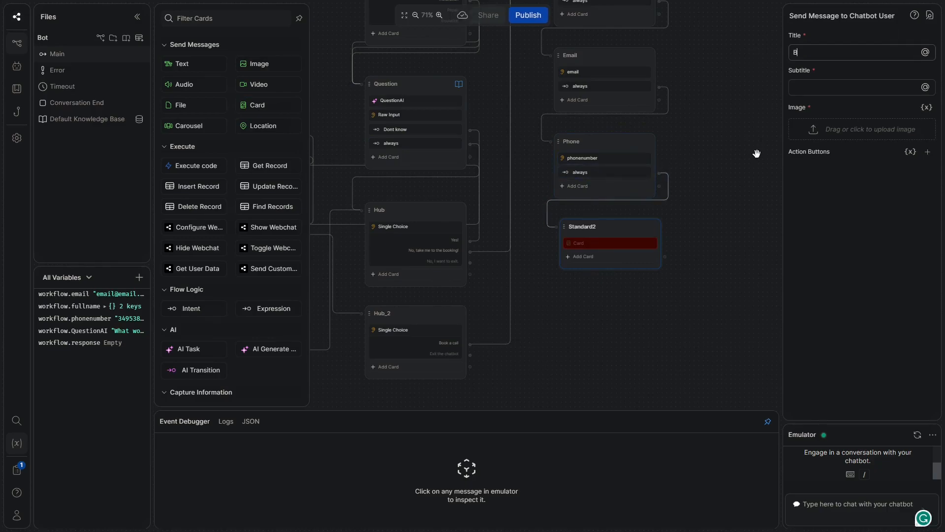
pyautogui.write('ook here!')
pyautogui.click(808, 88)
pyautogui.write('C')
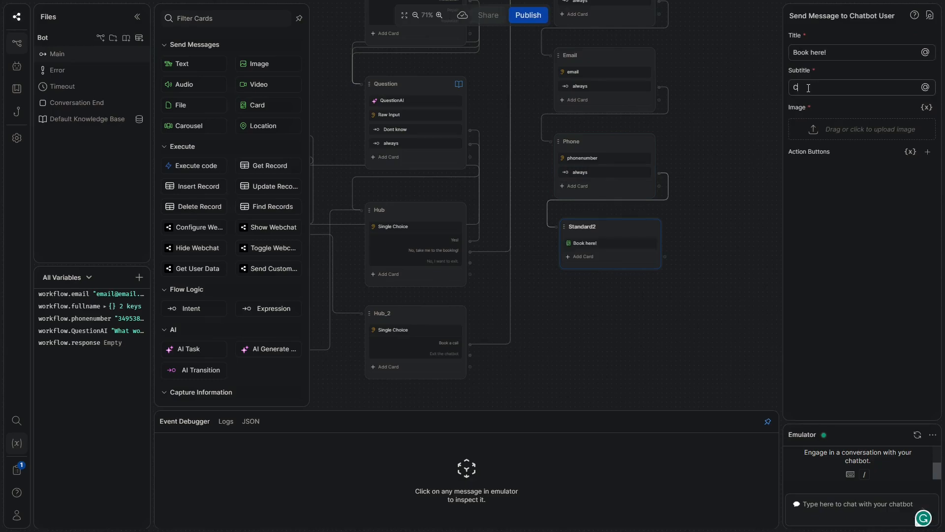
pyautogui.write('alendly link')
pyautogui.click(927, 152)
pyautogui.click(854, 170)
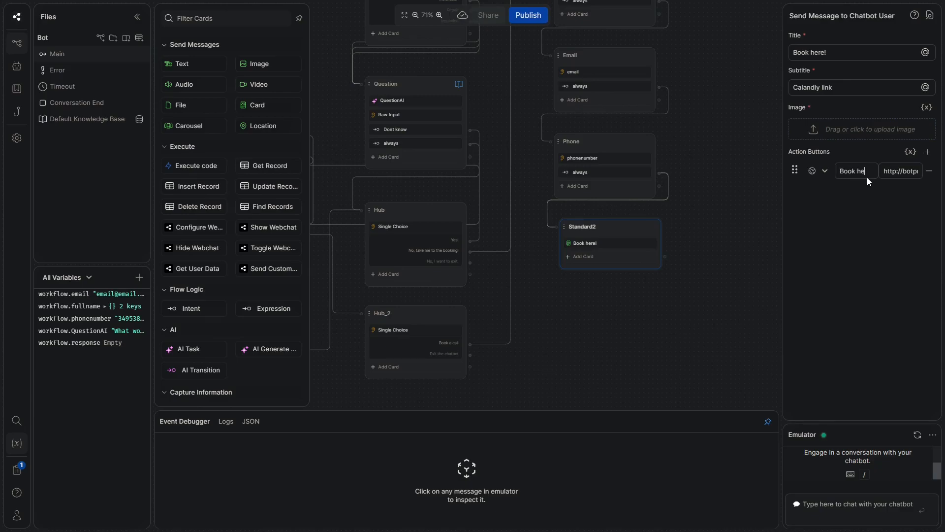
pyautogui.click(897, 169)
pyautogui.hotkey('ctrl', 'v')
pyautogui.click(719, 230)
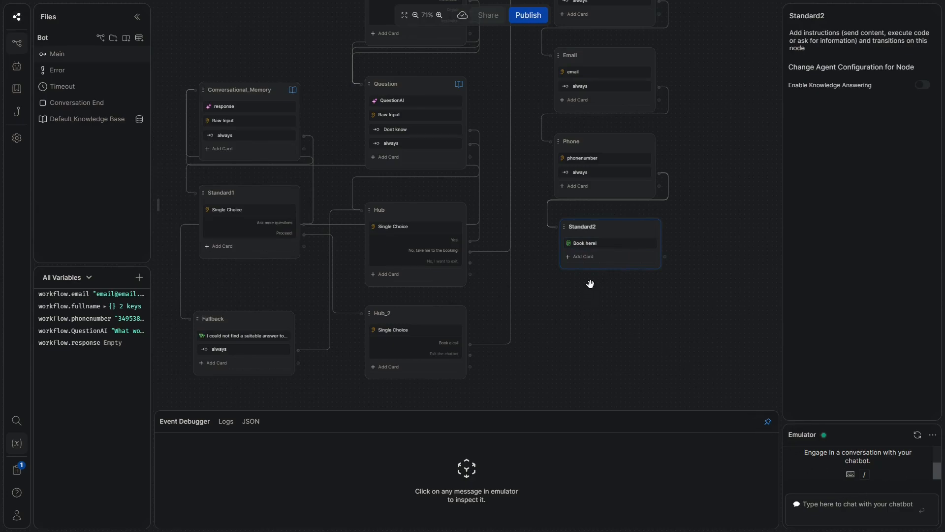
# Add an Execute code card to the Standard2 node and open its code editor
pyautogui.click(585, 256)
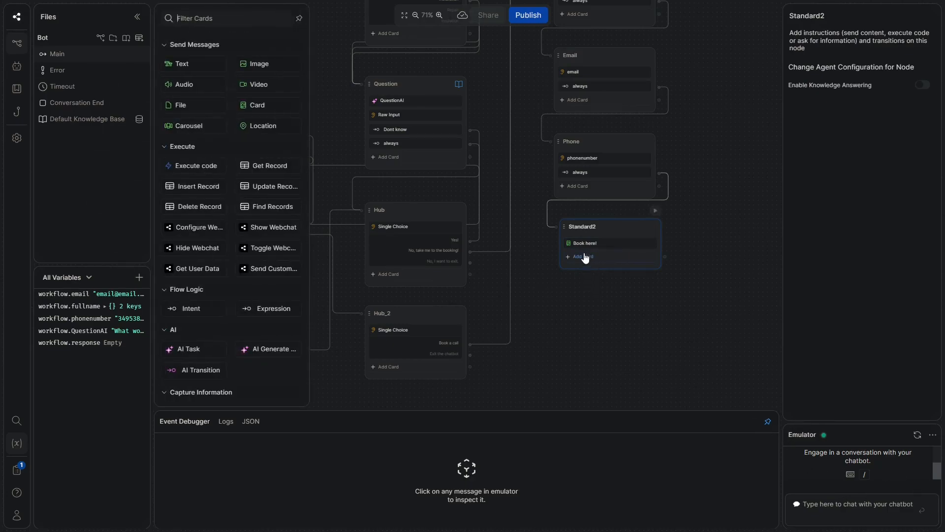
pyautogui.click(204, 165)
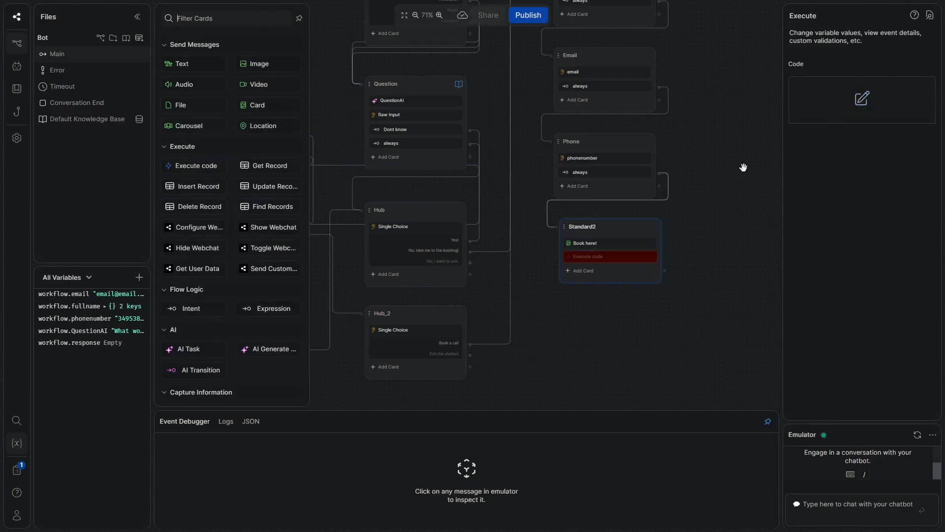
pyautogui.click(832, 113)
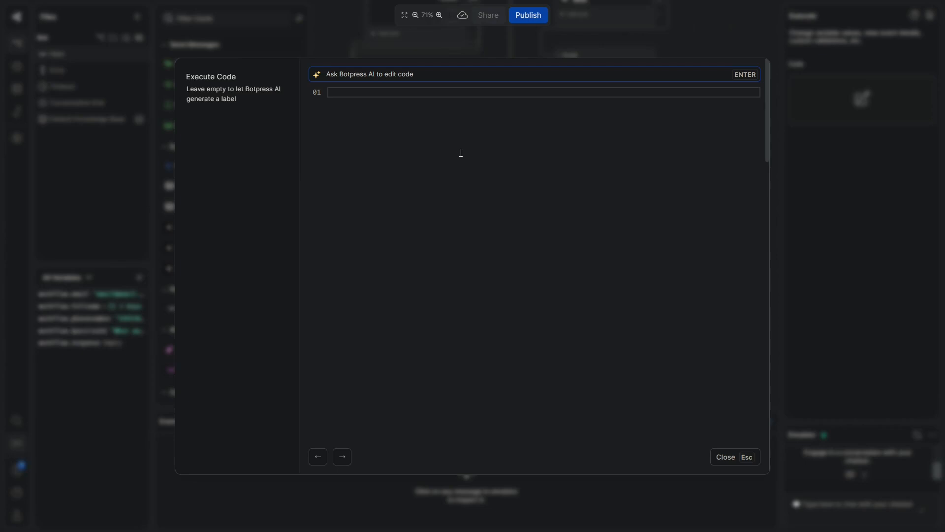
pyautogui.press('Escape')
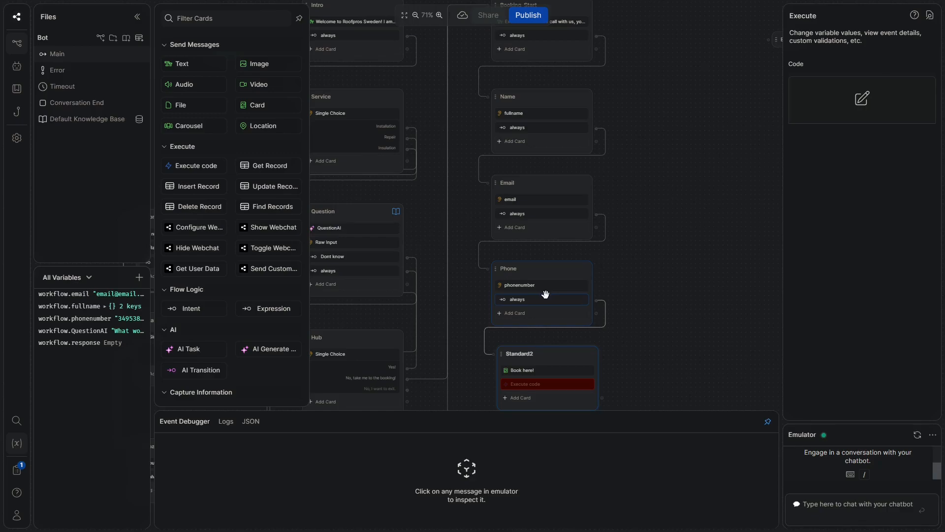
pyautogui.click(861, 99)
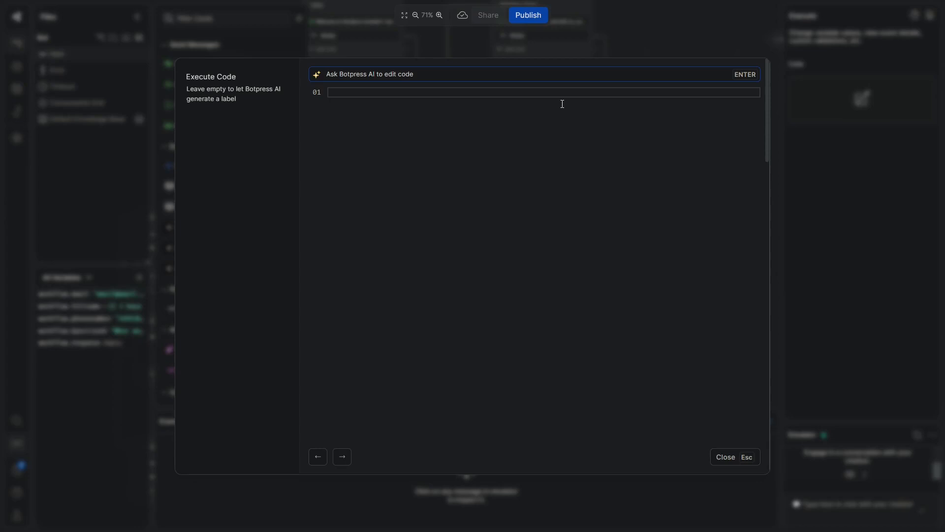
# Ask the AI for code posting fullname, email and phonenumber to a webhook URL, and accept it
pyautogui.write('Write a post adress to a webho')
pyautogui.write('ok url tha')
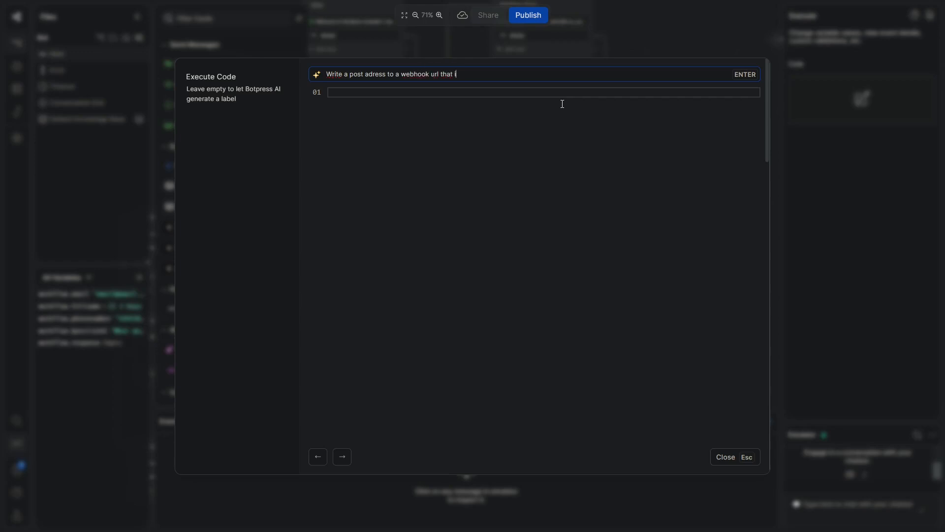
pyautogui.write('t includes the variabl')
pyautogui.write('es fullname, email and pho')
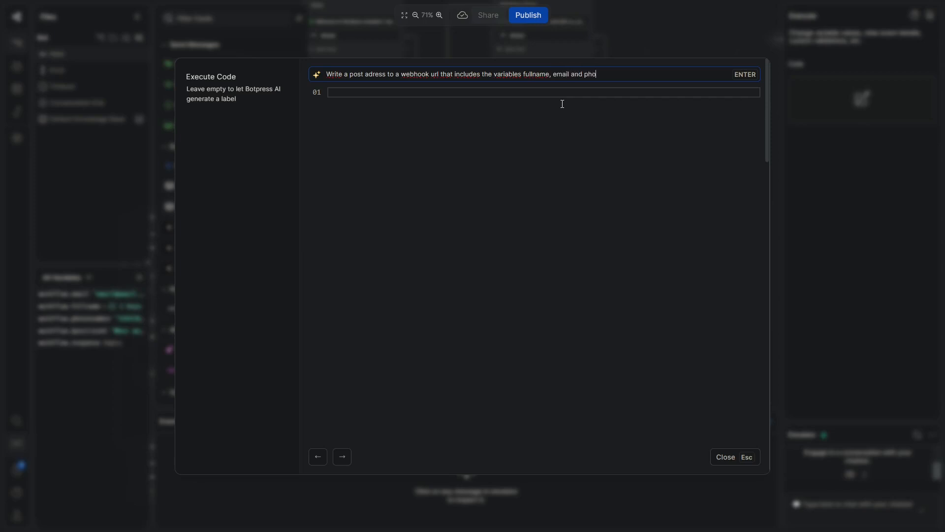
pyautogui.write('nenumber')
pyautogui.press('Return')
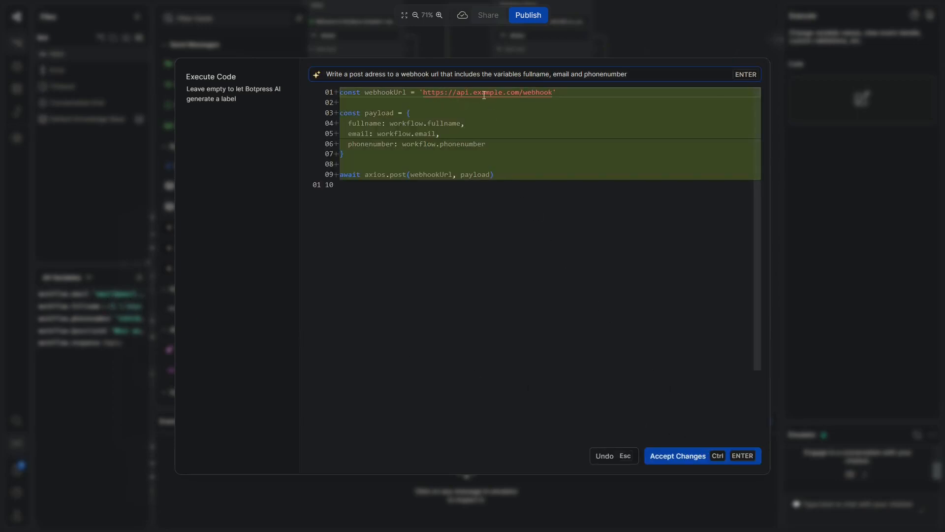
pyautogui.click(691, 456)
pyautogui.click(724, 459)
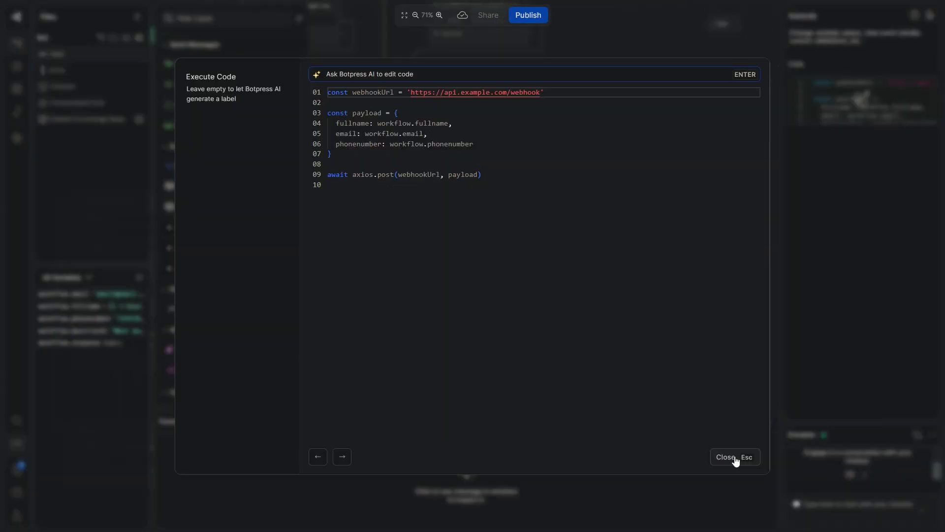
pyautogui.click(734, 458)
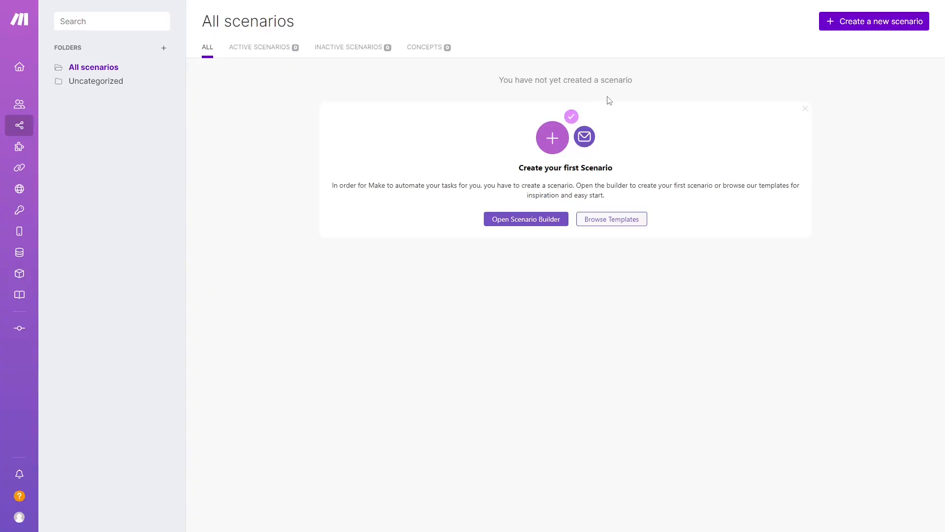
# Start a new Make scenario with a Webhooks Custom webhook trigger
pyautogui.click(863, 21)
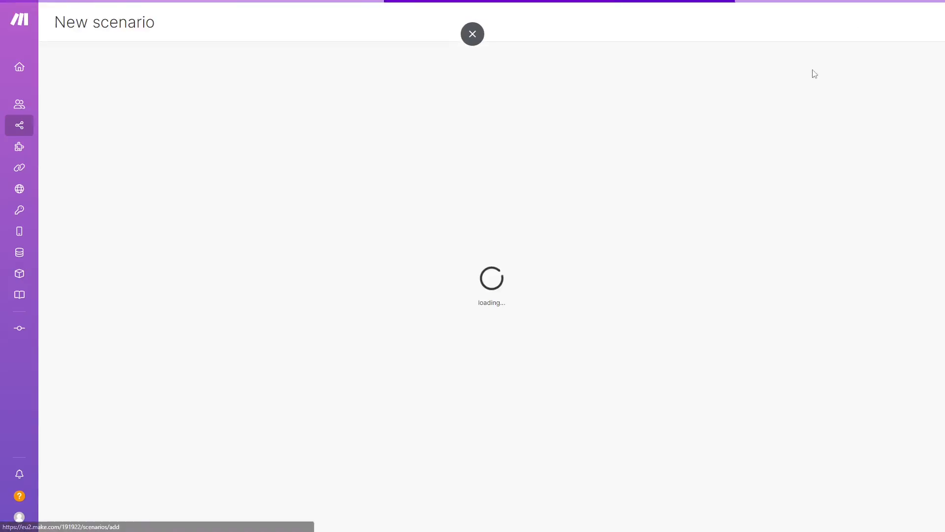
pyautogui.click(457, 267)
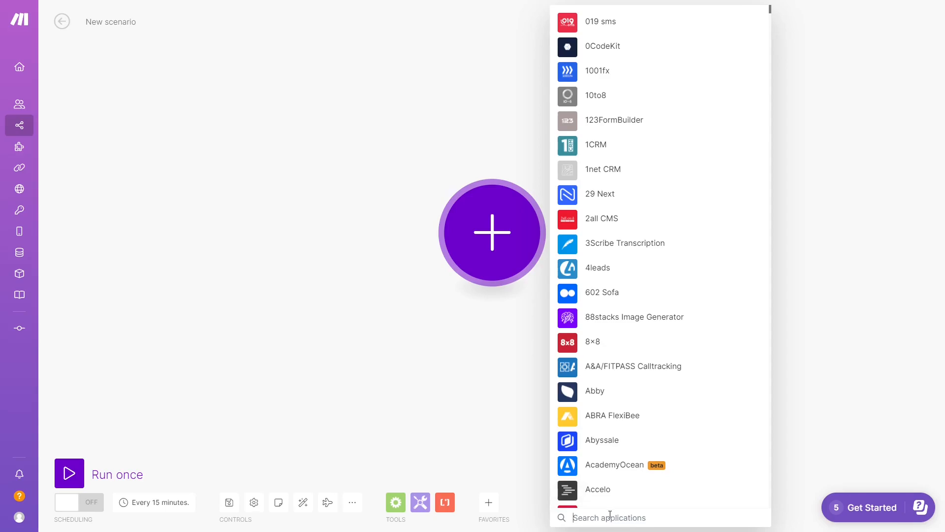
pyautogui.write('webhooks')
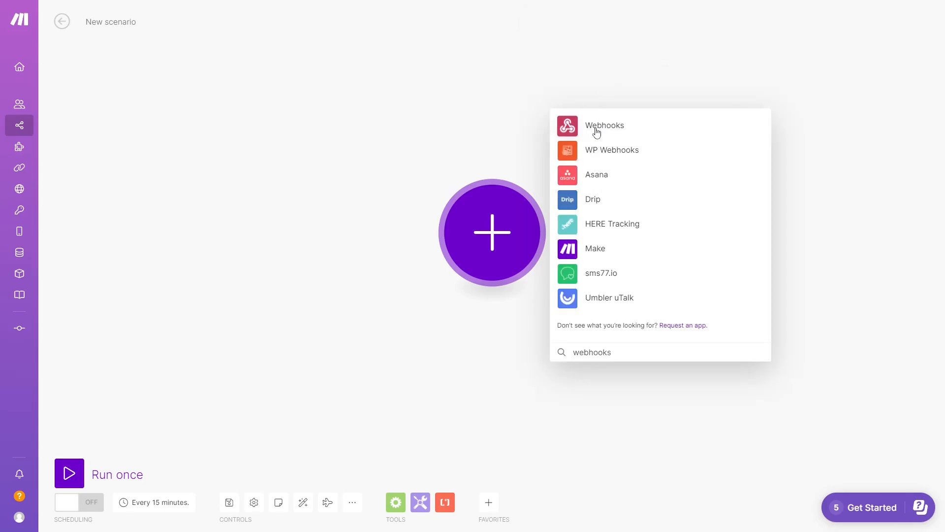
pyautogui.click(591, 131)
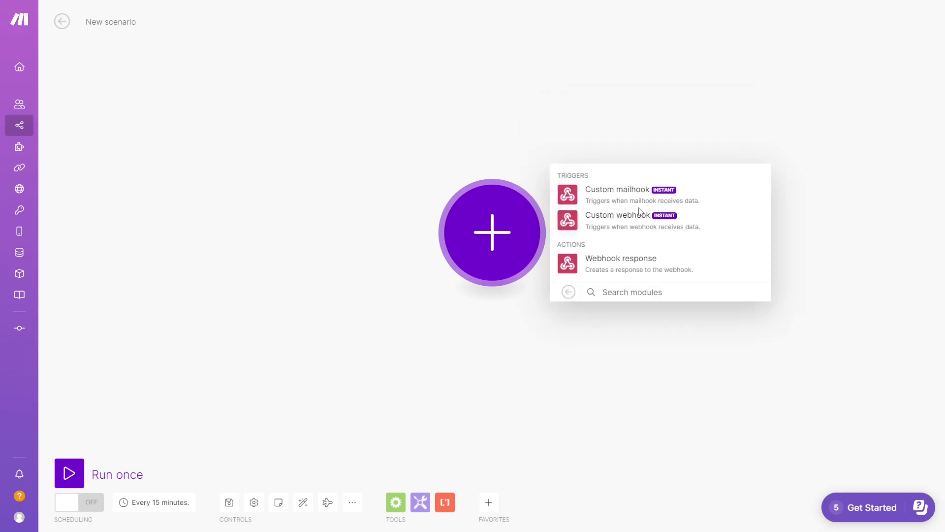
pyautogui.click(612, 226)
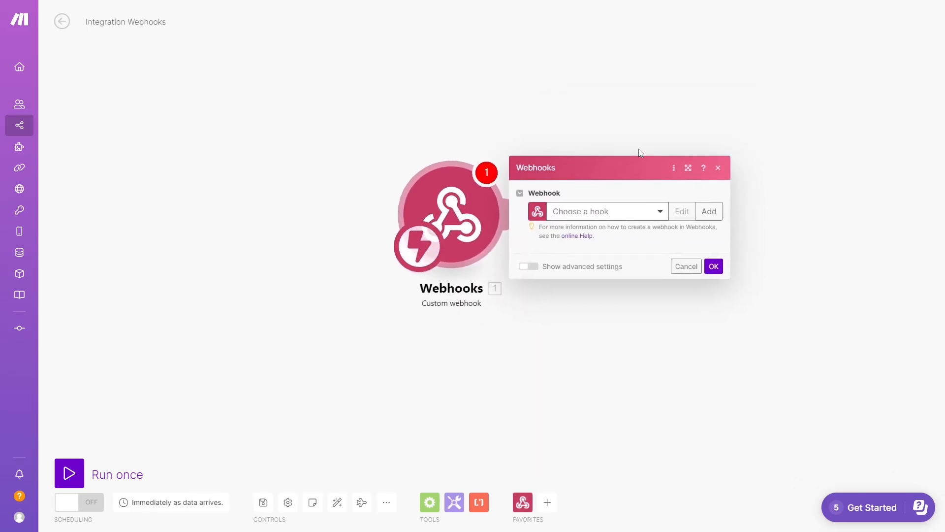
# Create the hook 'My gateway-webhook webhook' and copy its address to the clipboard
pyautogui.click(520, 233)
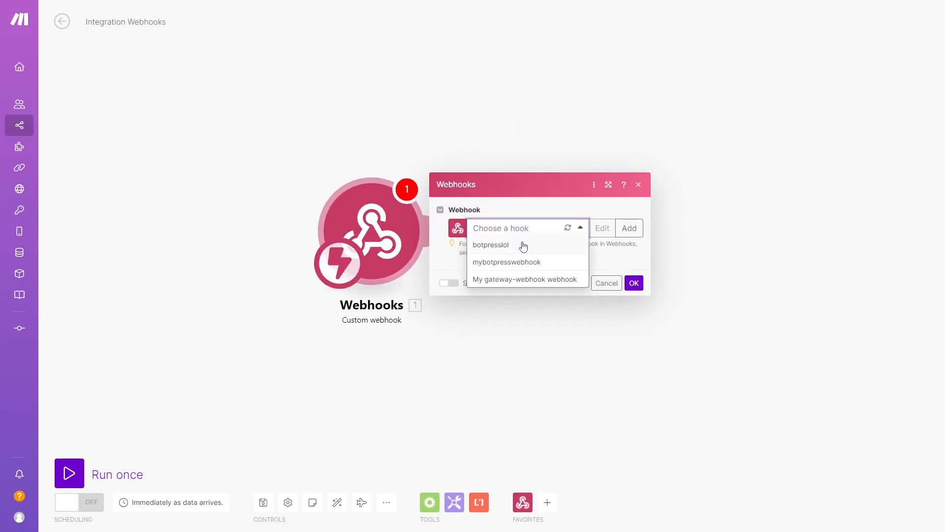
pyautogui.click(498, 228)
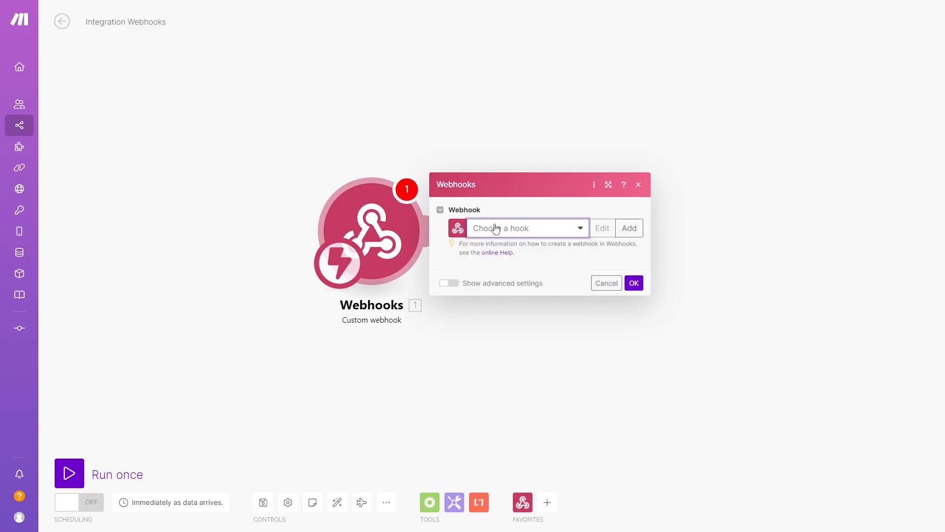
pyautogui.click(629, 228)
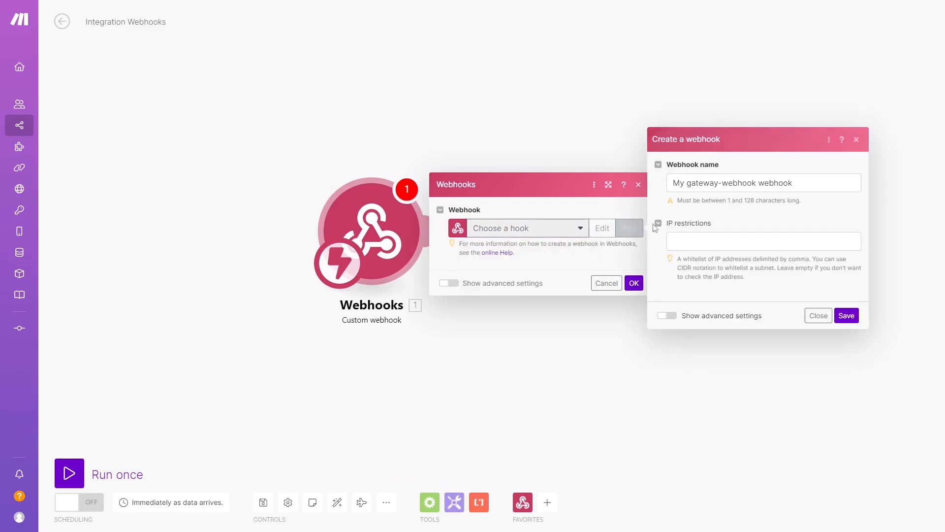
pyautogui.click(714, 182)
pyautogui.doubleClick(714, 182)
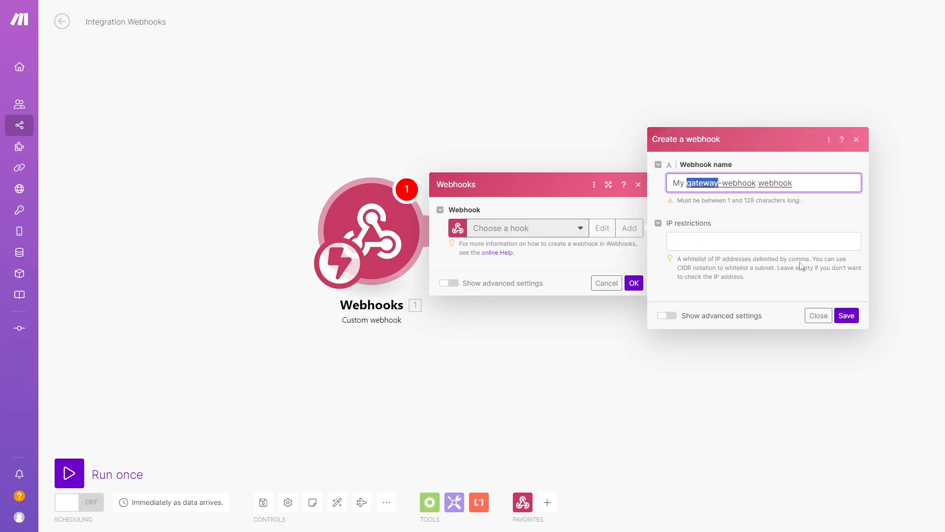
pyautogui.click(847, 316)
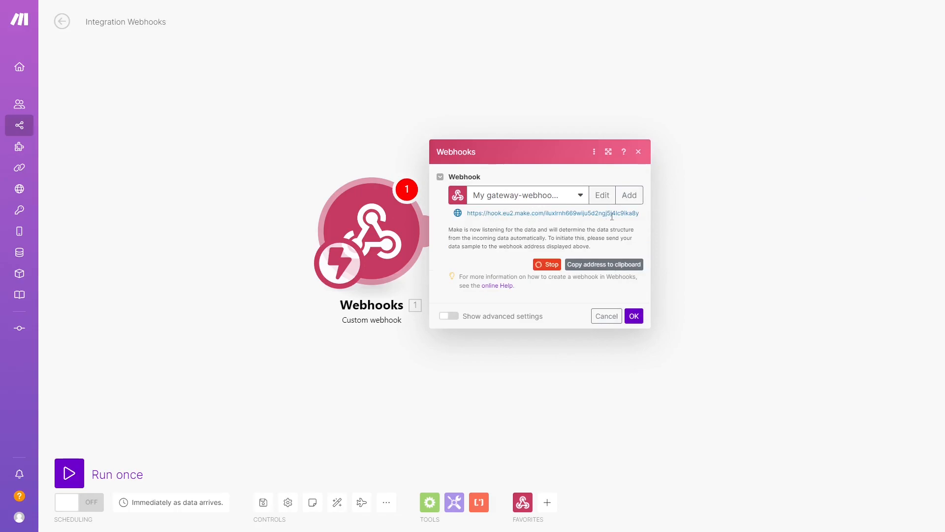
pyautogui.click(600, 269)
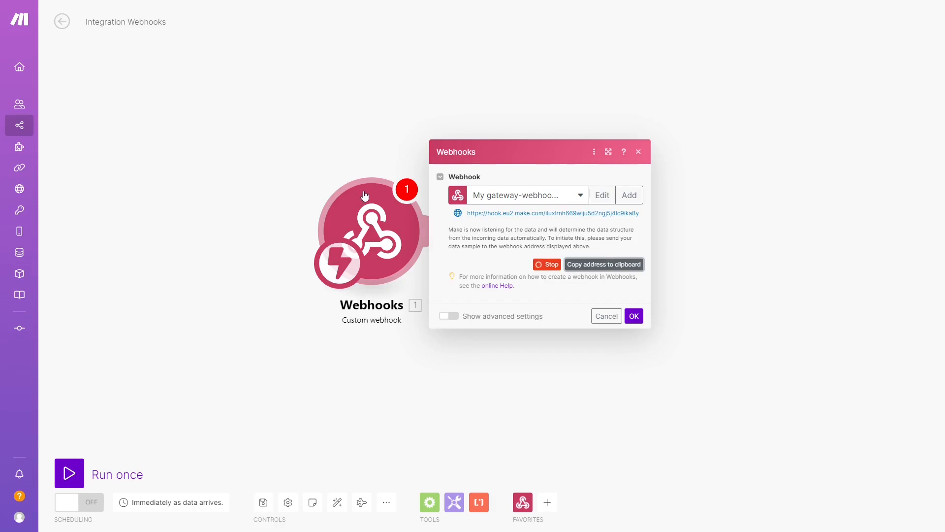
# Swap the example URL in Standard2's Execute code card for the copied Make webhook address
pyautogui.click(474, 31)
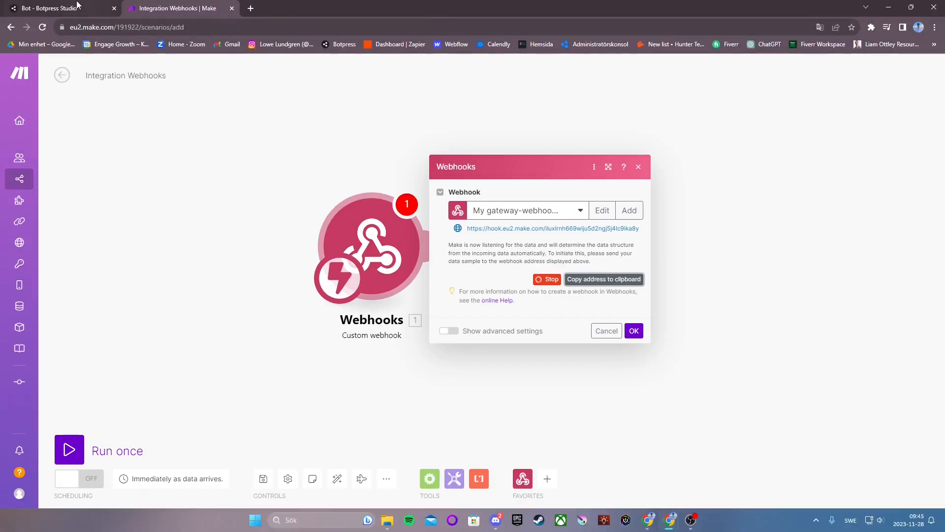
pyautogui.click(78, 6)
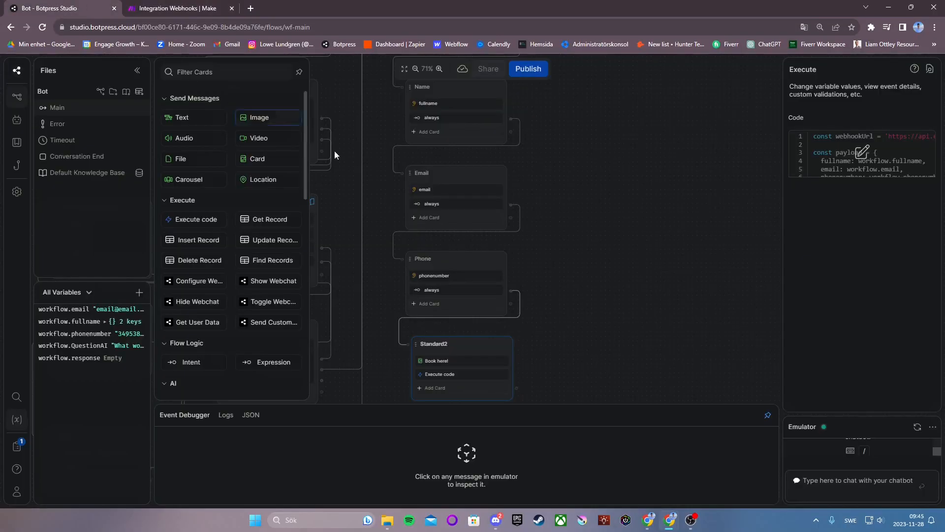
pyautogui.click(868, 158)
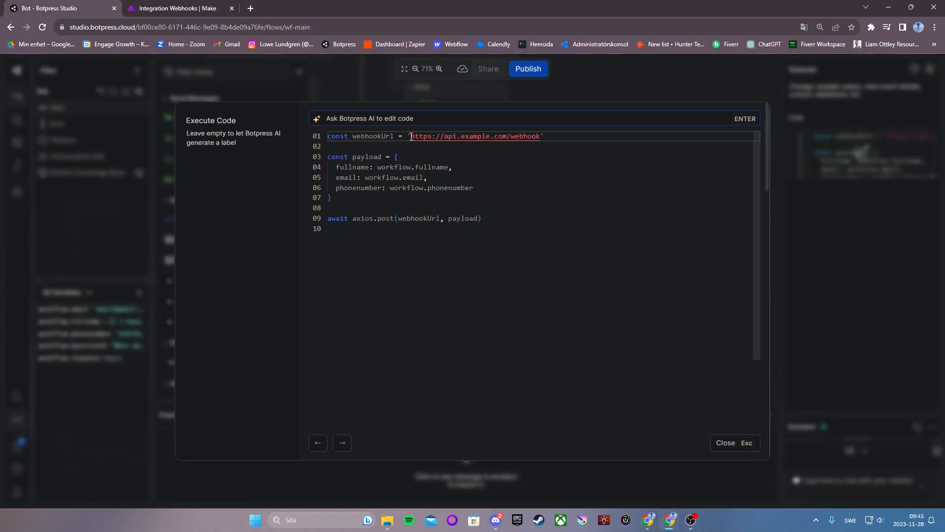
pyautogui.moveTo(411, 136); pyautogui.dragTo(542, 139)
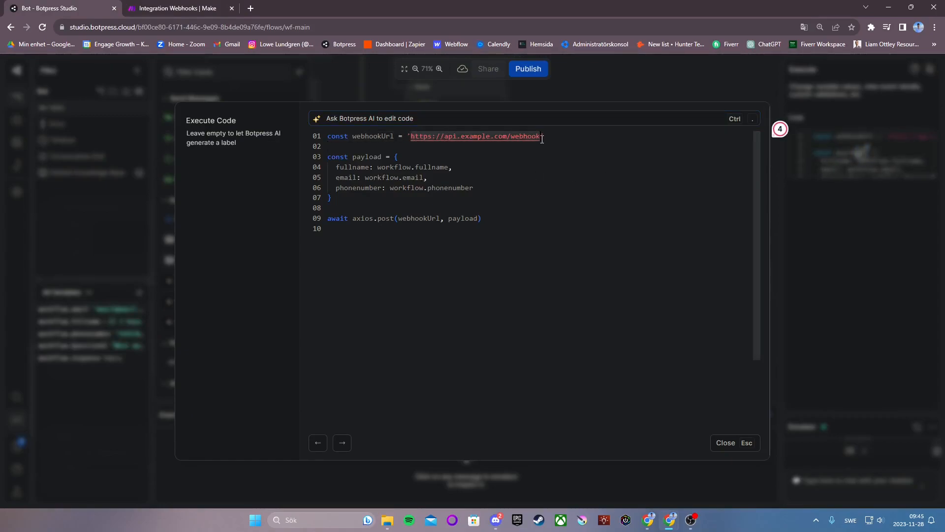
pyautogui.press('BackSpace')
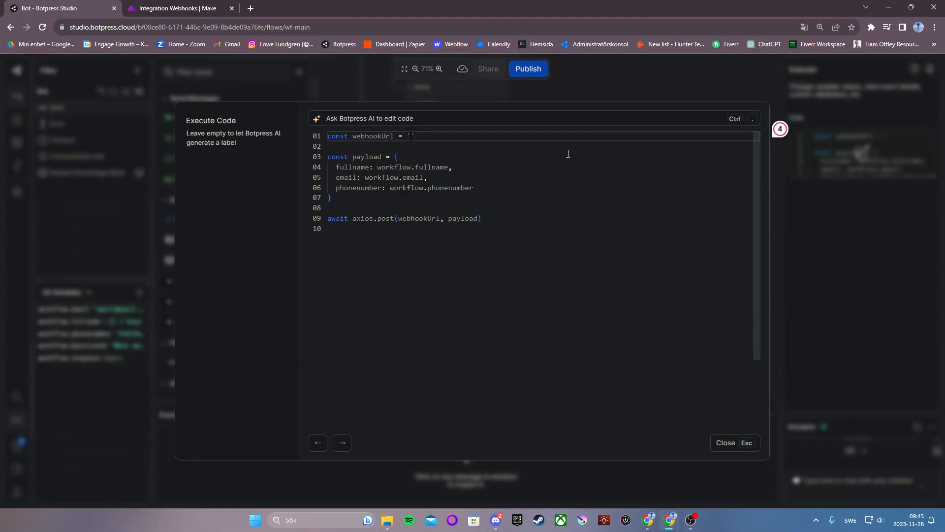
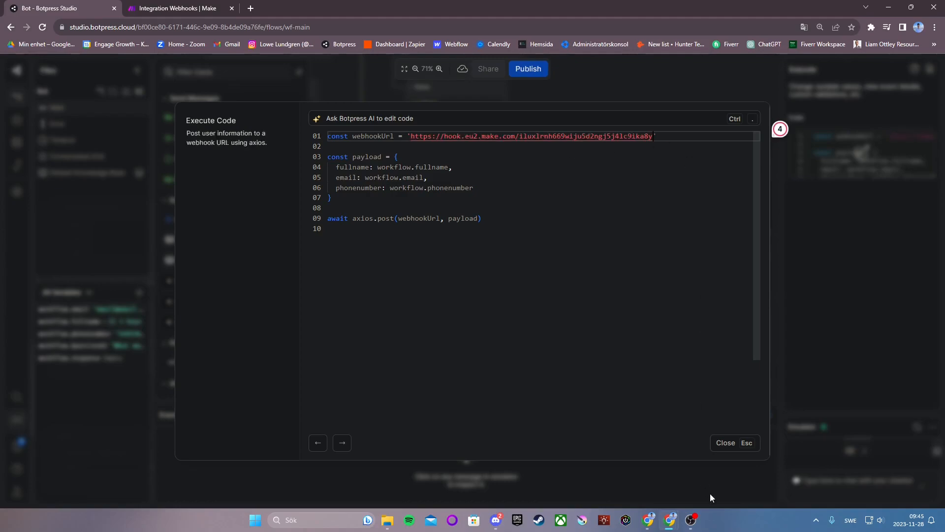
pyautogui.click(726, 443)
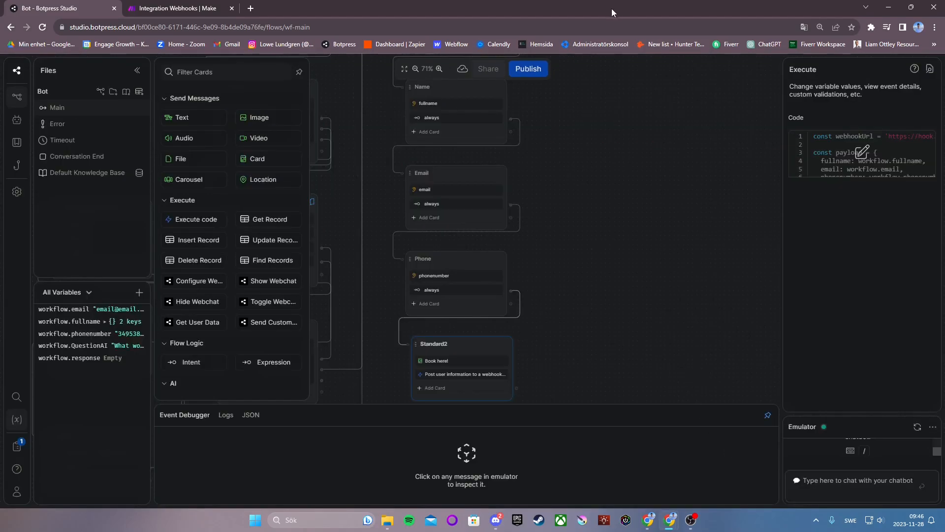
# Confirm the Custom webhook trigger settings in Make and add a second module slot after it
pyautogui.click(173, 8)
pyautogui.press('F11')
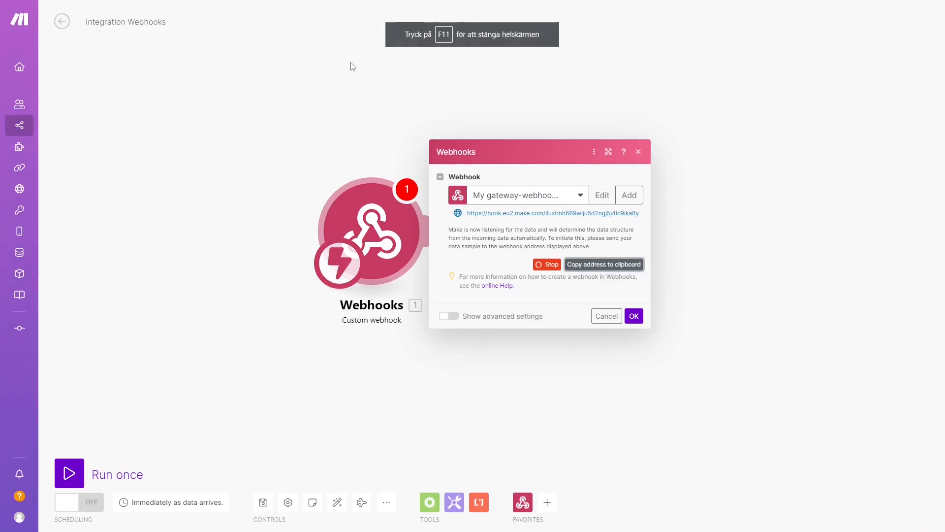
pyautogui.click(633, 318)
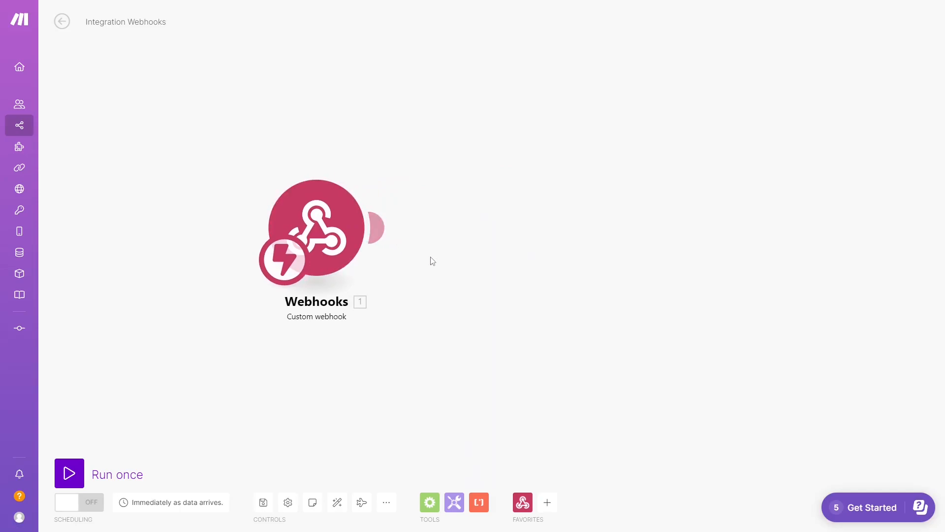
pyautogui.click(377, 228)
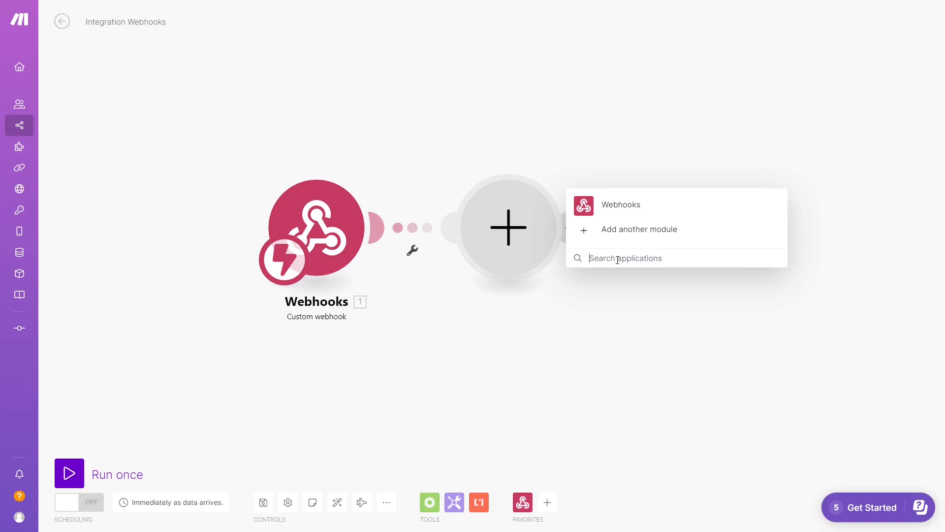
# Add a Google Sheets 'Add a Row' module after the custom webhook trigger
pyautogui.write('google')
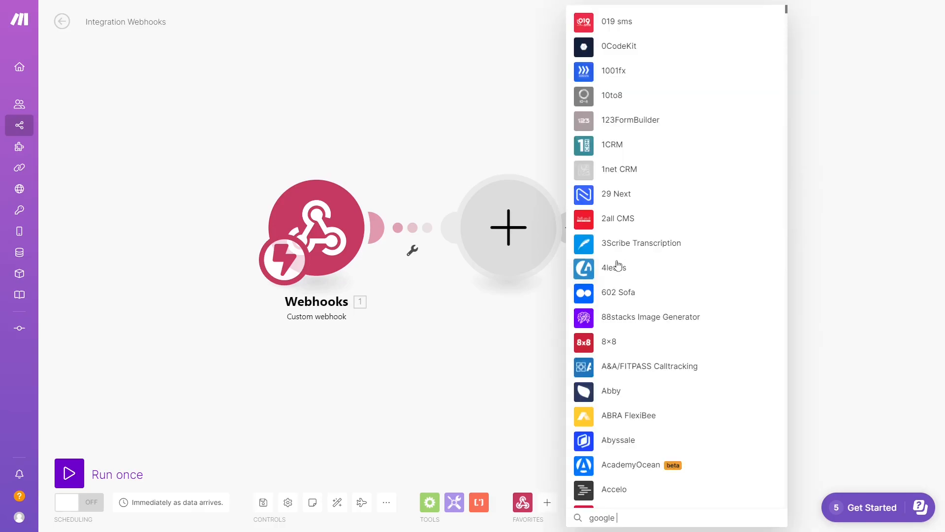
pyautogui.write(' sheets')
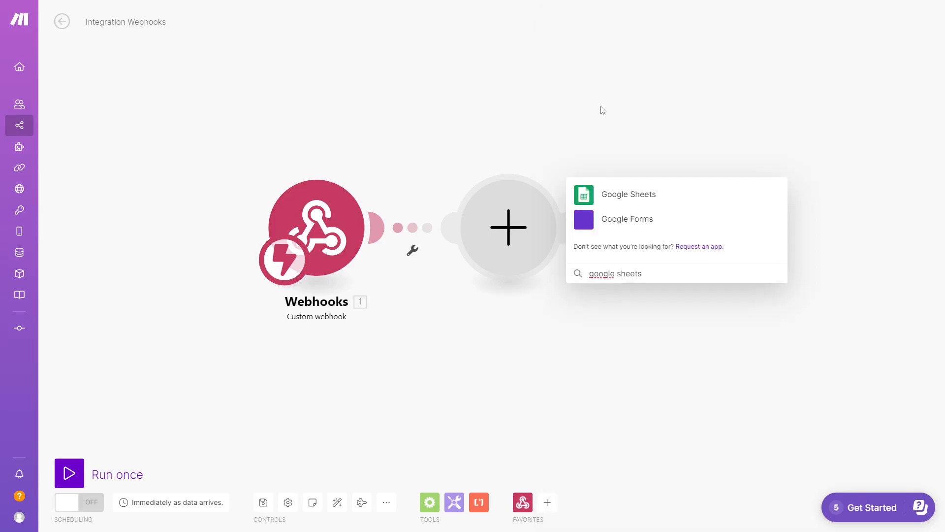
pyautogui.click(614, 195)
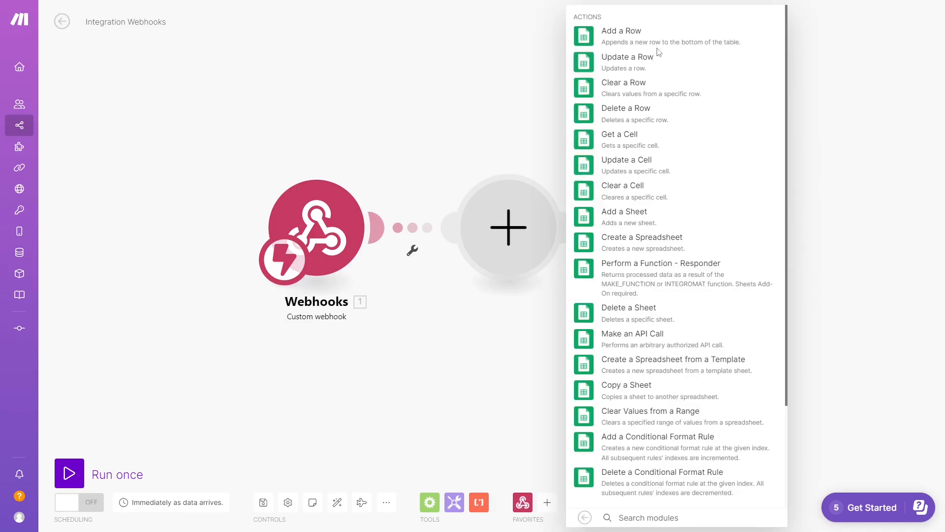
pyautogui.click(724, 45)
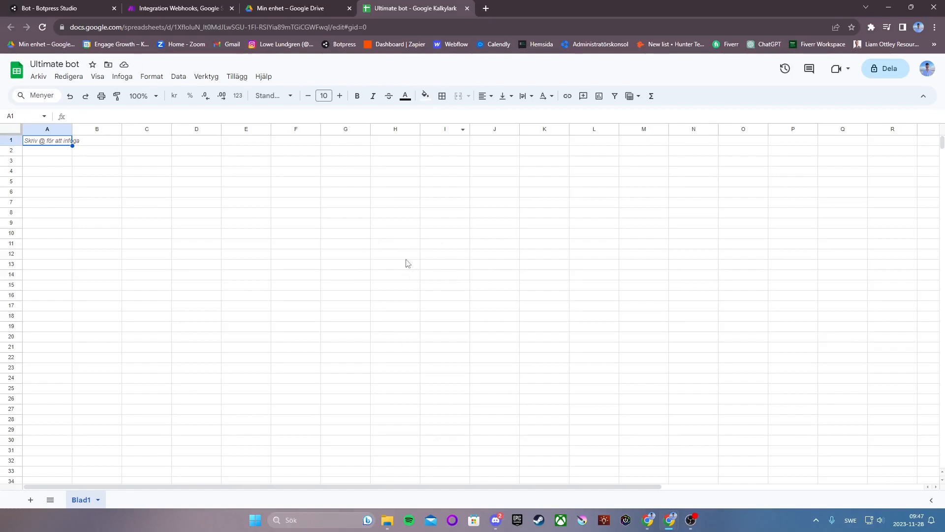
# Enter the headers Full name, Email adress and Phone number in cells A1, B1 and C1
pyautogui.doubleClick(50, 142)
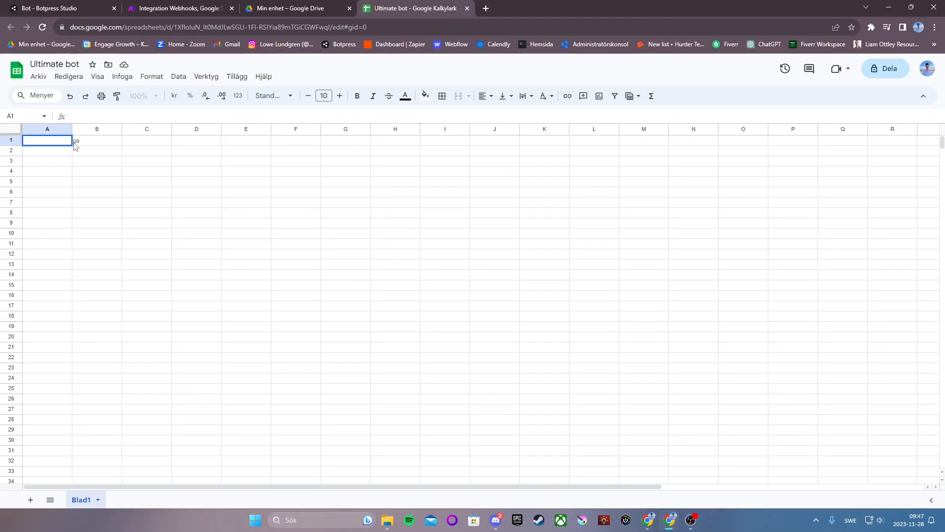
pyautogui.write('Nam,')
pyautogui.write('e')
pyautogui.write('Full ')
pyautogui.write('name')
pyautogui.click(103, 143)
pyautogui.write('Emai')
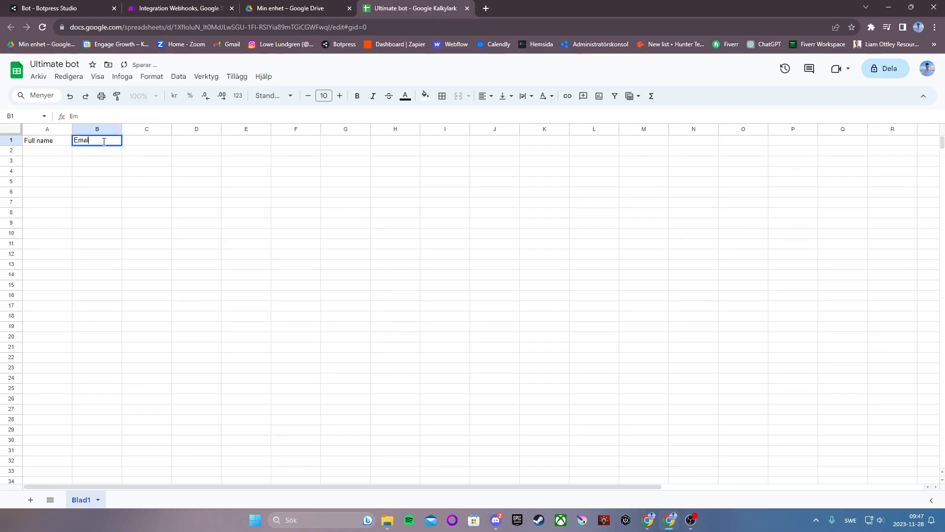
pyautogui.write('l adress')
pyautogui.click(143, 142)
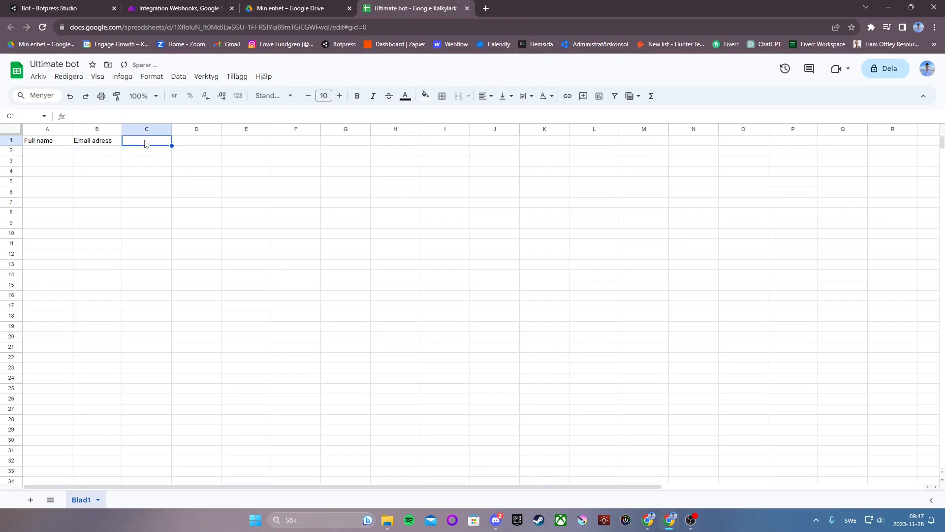
pyautogui.write('Phone number')
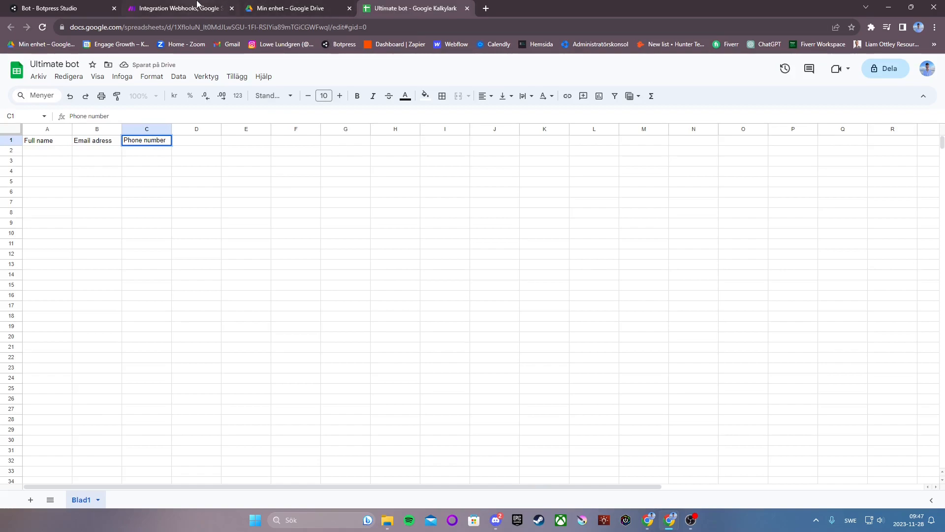
pyautogui.click(197, 7)
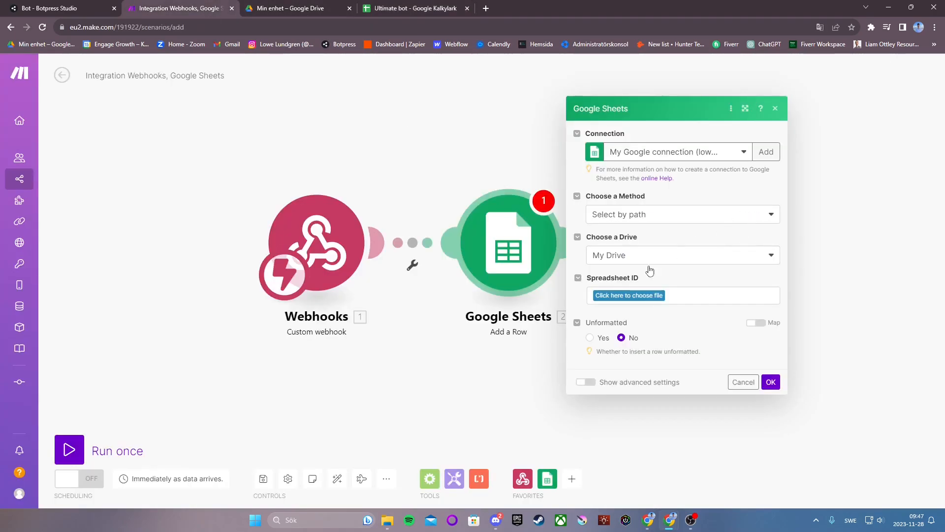
# Point Add a Row at the Ultimate bot spreadsheet, sheet Blad1, in My Drive, selected by path
pyautogui.press('F11')
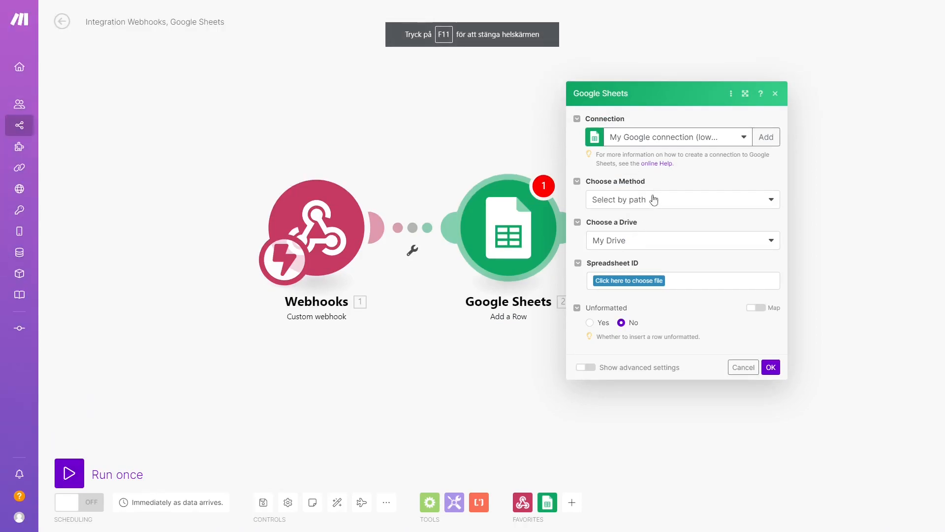
pyautogui.click(632, 209)
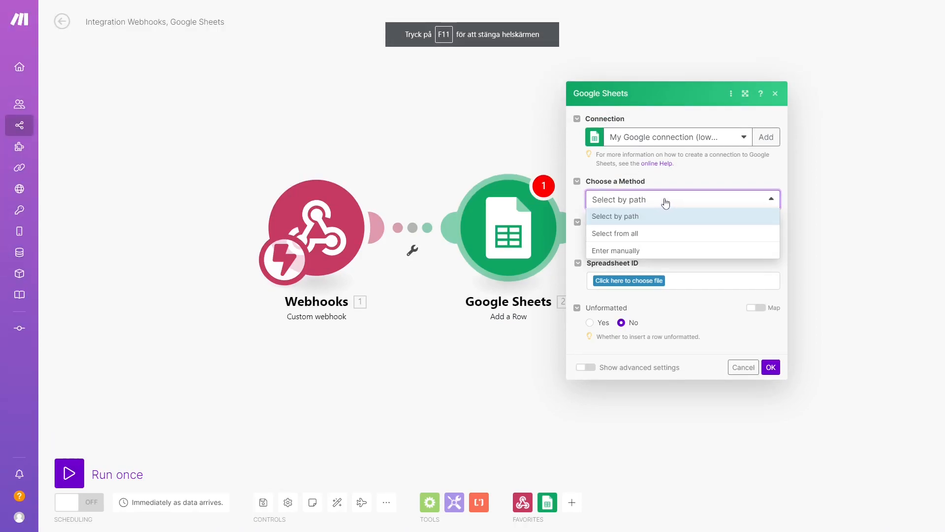
pyautogui.click(643, 216)
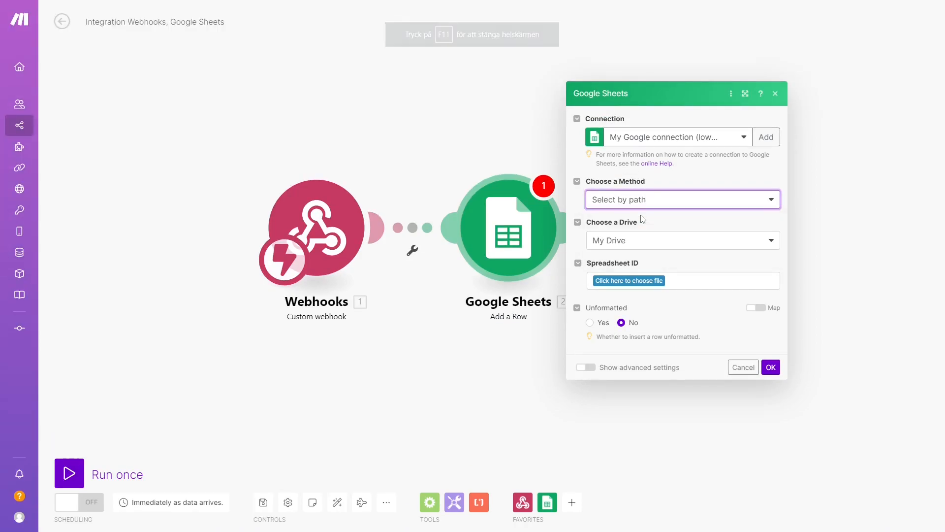
pyautogui.click(645, 242)
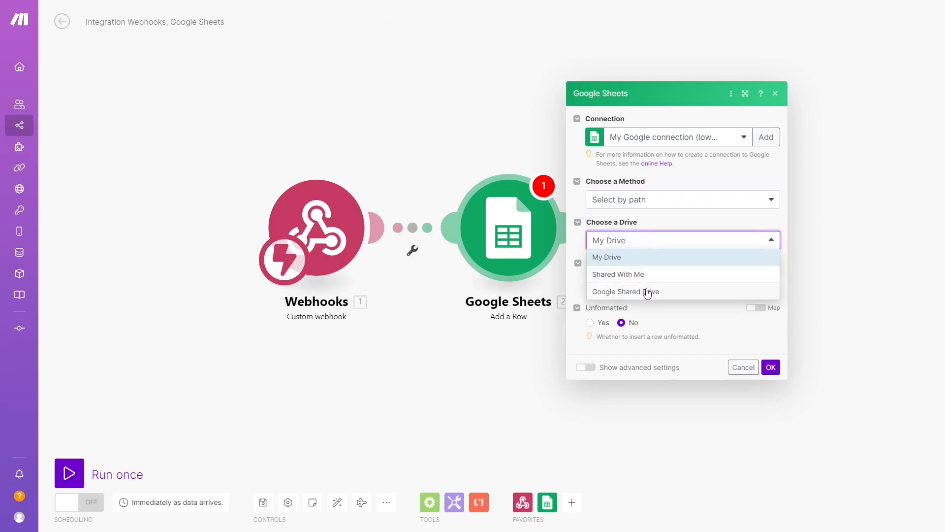
pyautogui.click(633, 258)
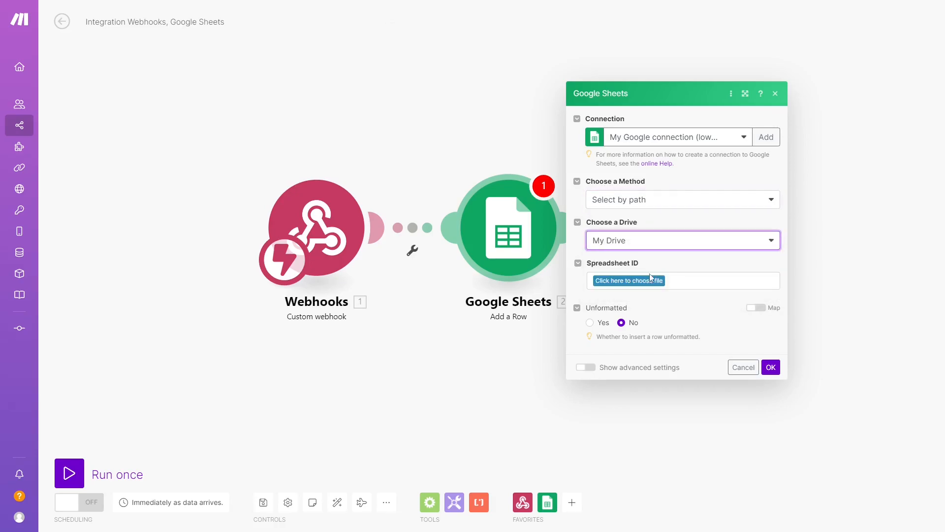
pyautogui.click(650, 279)
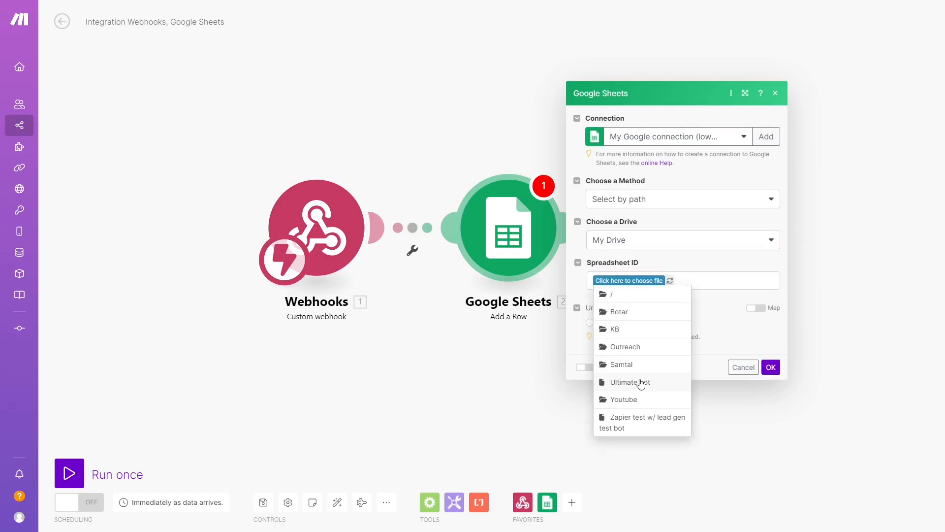
pyautogui.click(632, 383)
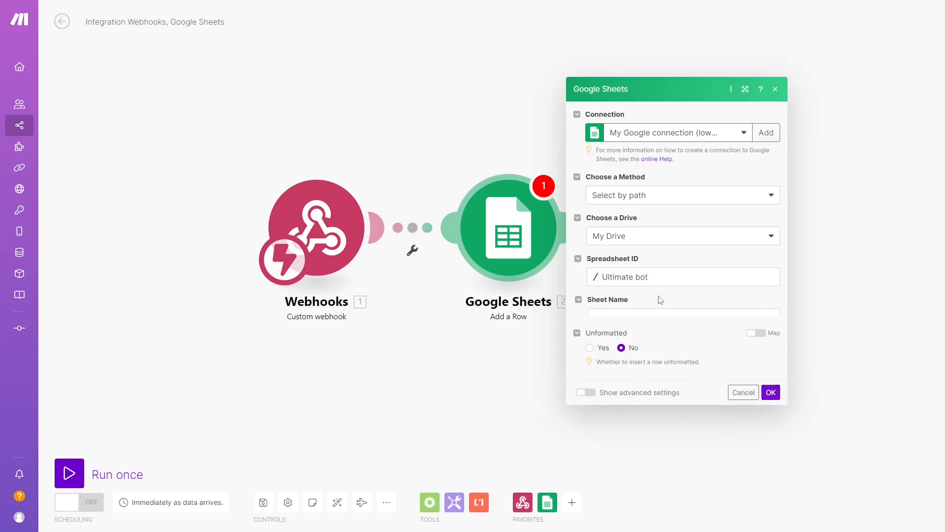
pyautogui.click(649, 306)
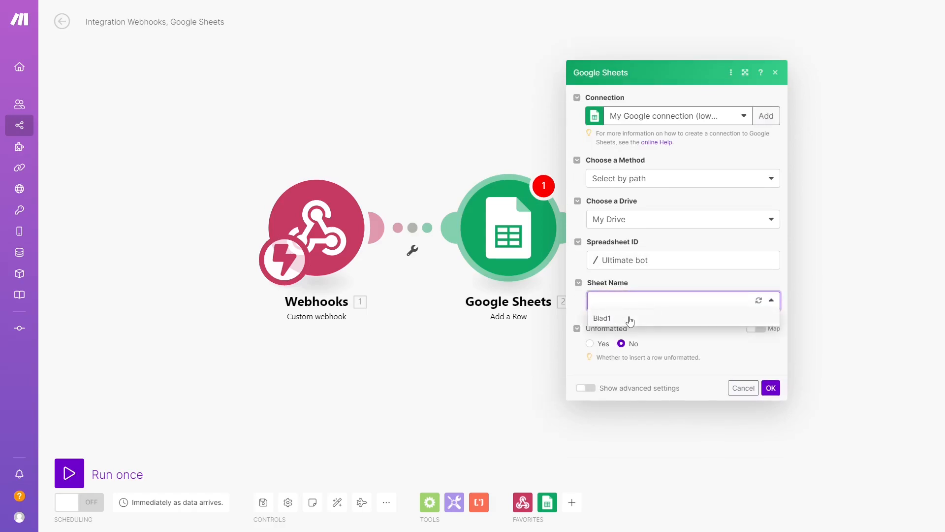
pyautogui.click(630, 319)
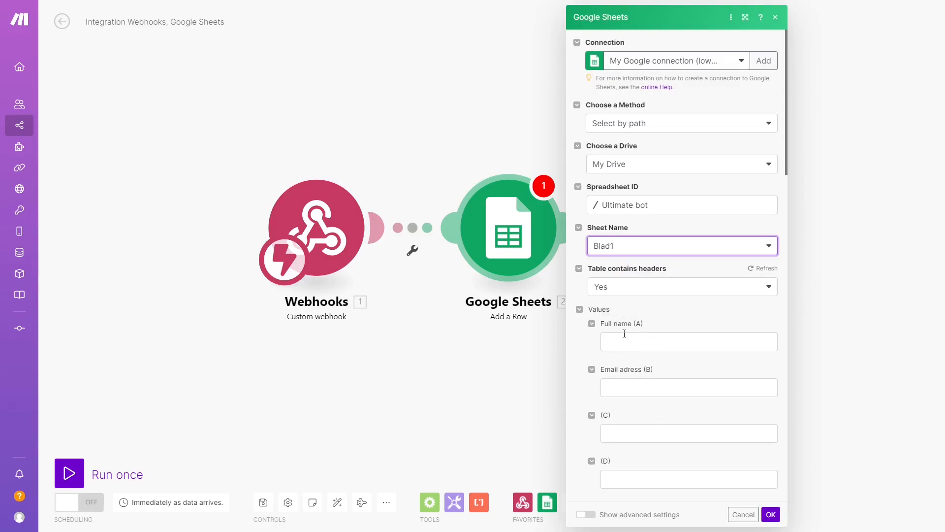
pyautogui.click(771, 514)
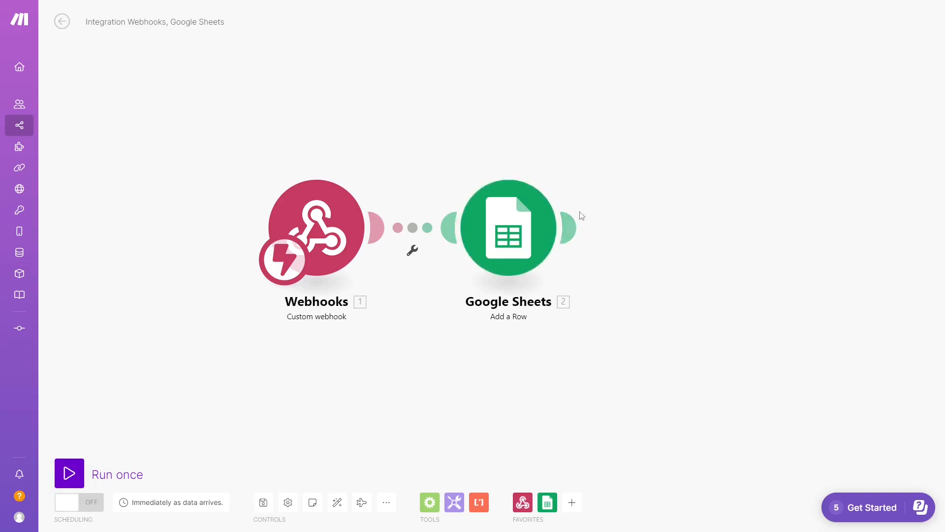
# Run the Make scenario once so it waits for webhook data
pyautogui.click(70, 471)
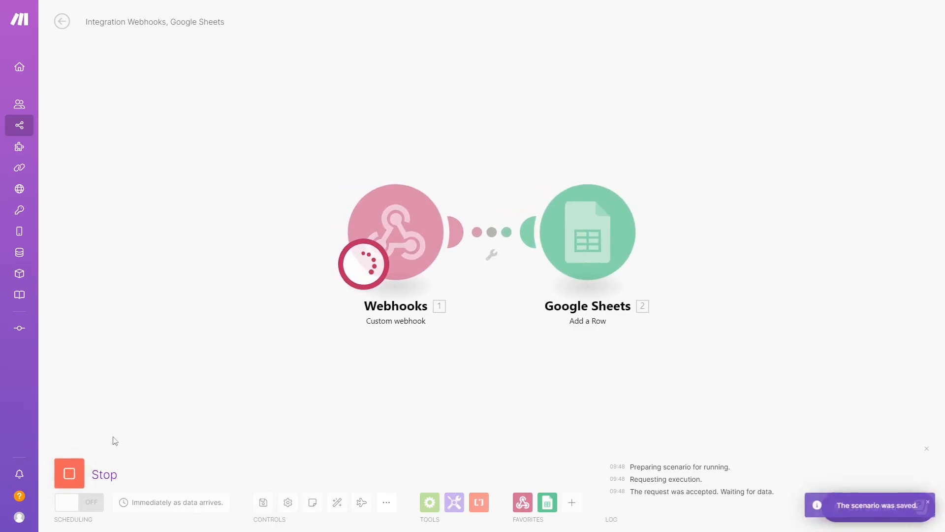
pyautogui.moveTo(189, 1)
pyautogui.click(472, 35)
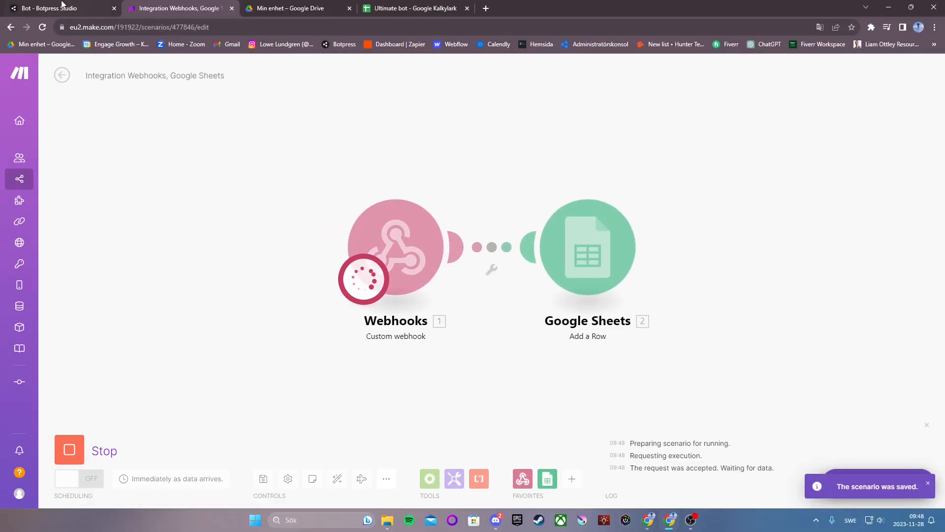
pyautogui.click(62, 6)
# Greet the test bot with Hello, choose Installation, send a test question and go to booking
pyautogui.press('F11')
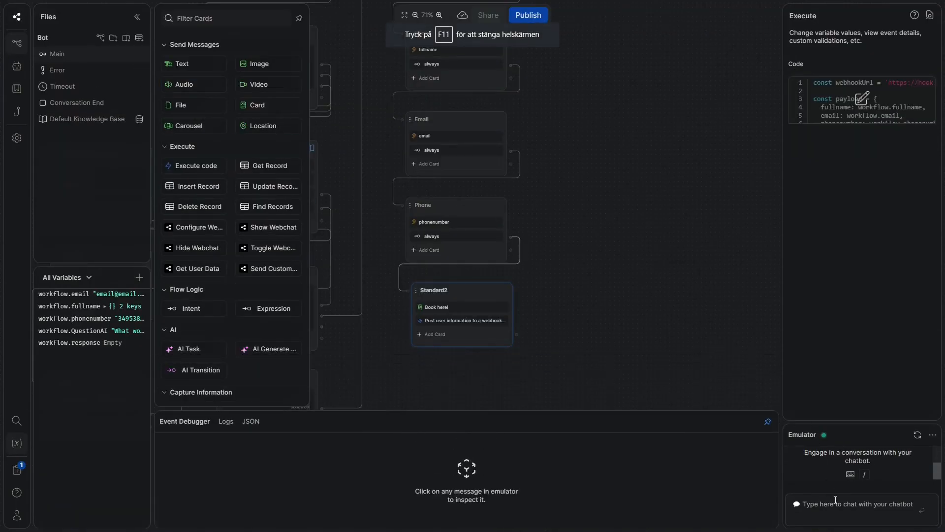
pyautogui.click(835, 499)
pyautogui.write('Hello')
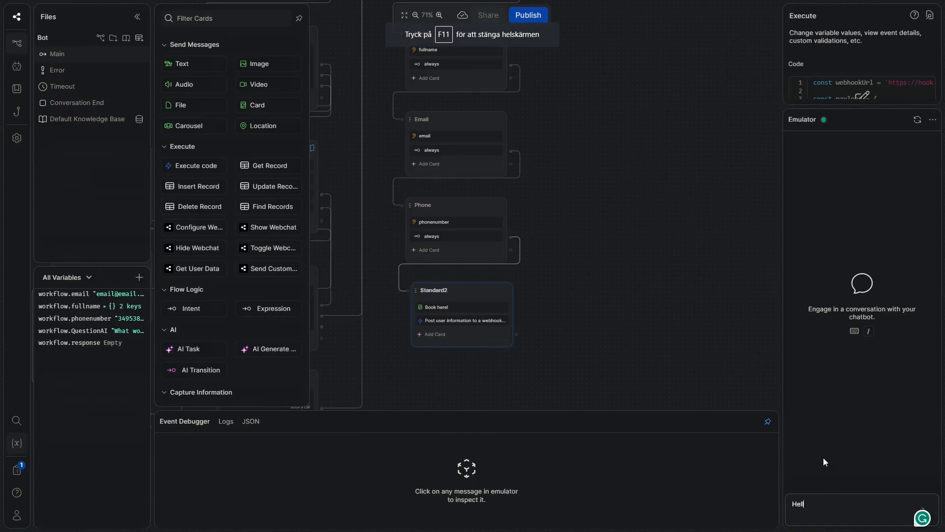
pyautogui.press('Return')
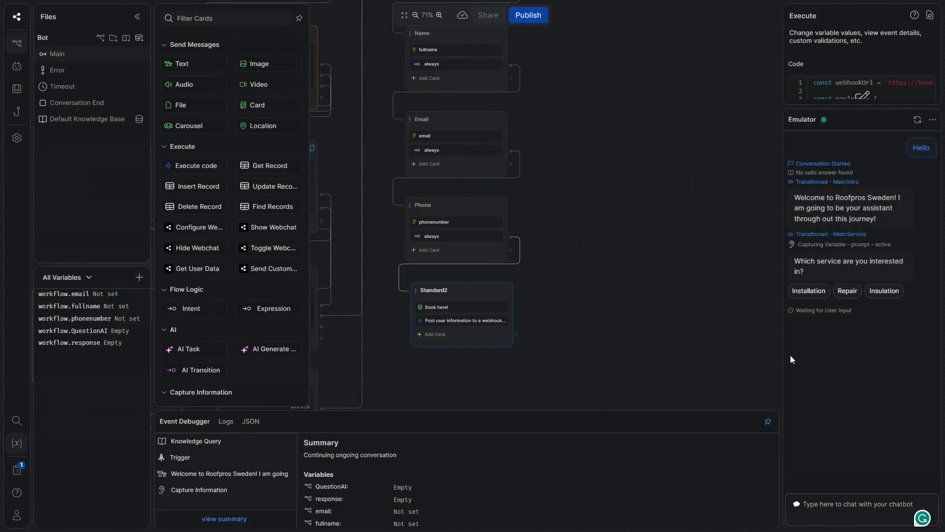
pyautogui.click(829, 291)
pyautogui.write('zyp')
pyautogui.press('Return')
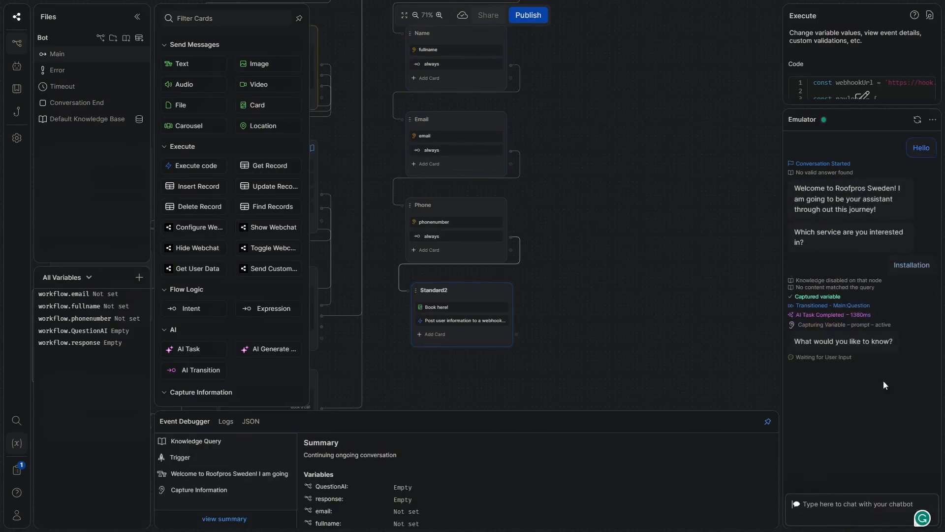
pyautogui.click(837, 417)
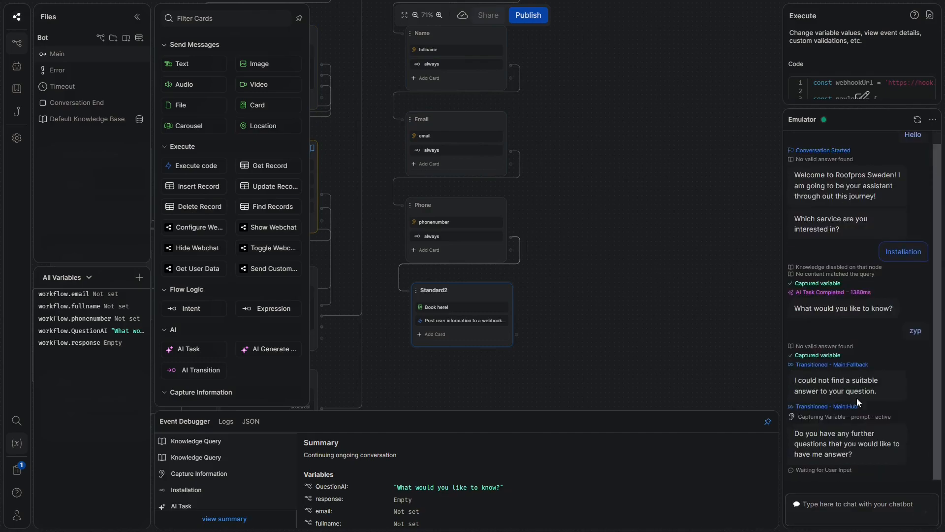
# Answer the name, email and phone number prompts so the Book here node posts to the webhook
pyautogui.click(819, 512)
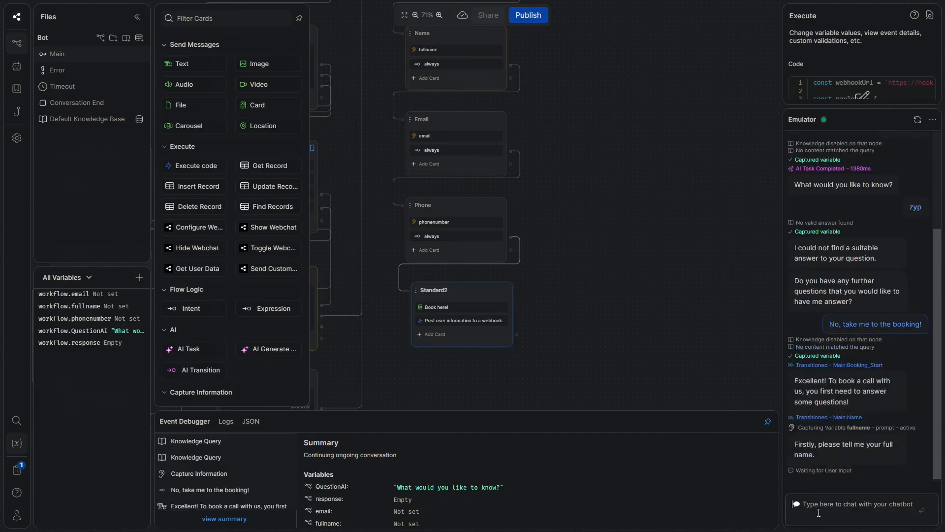
pyautogui.write('John Lennon')
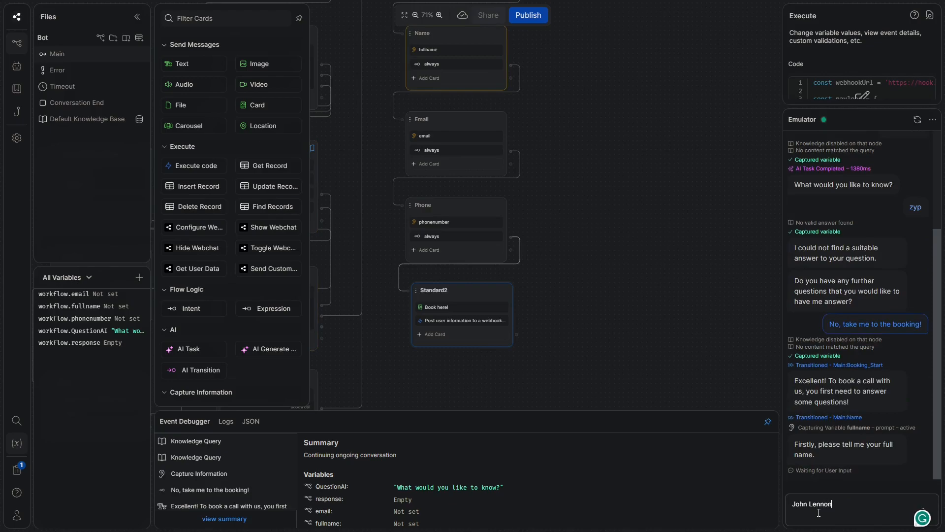
pyautogui.press('Return')
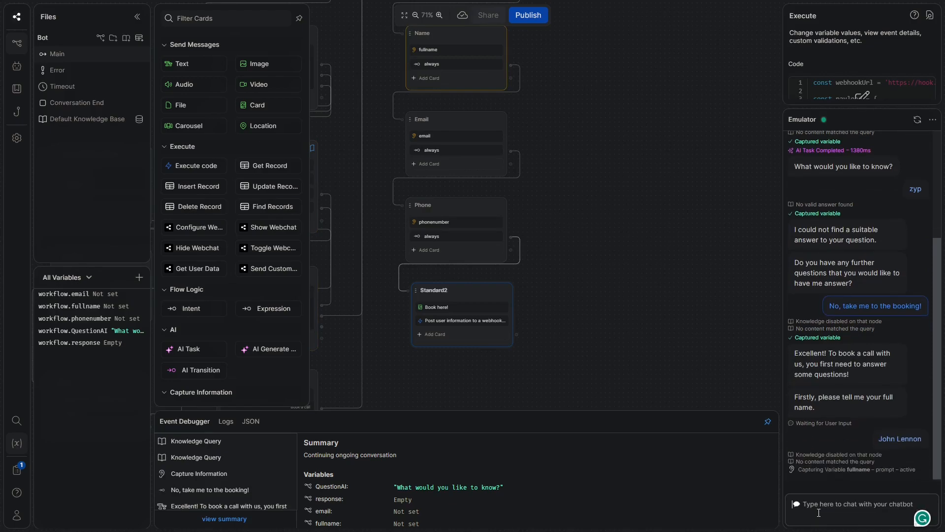
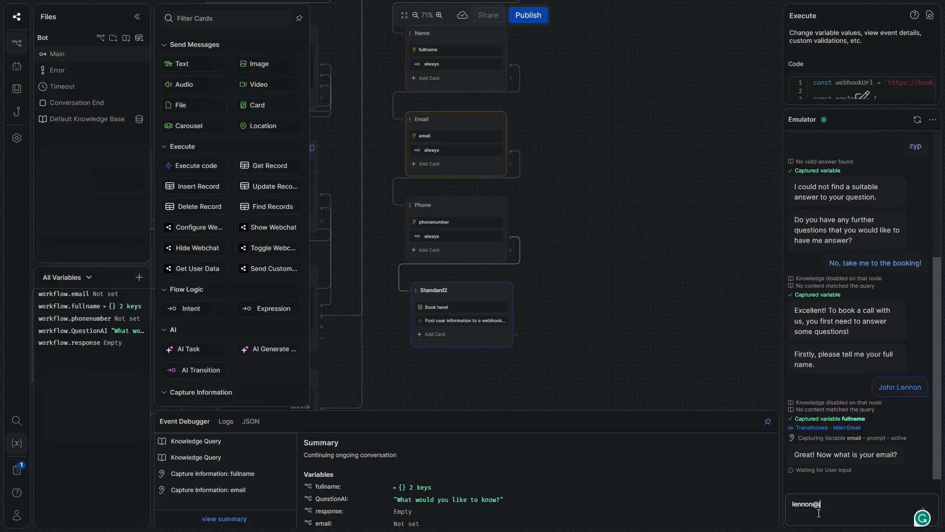
pyautogui.press('Return')
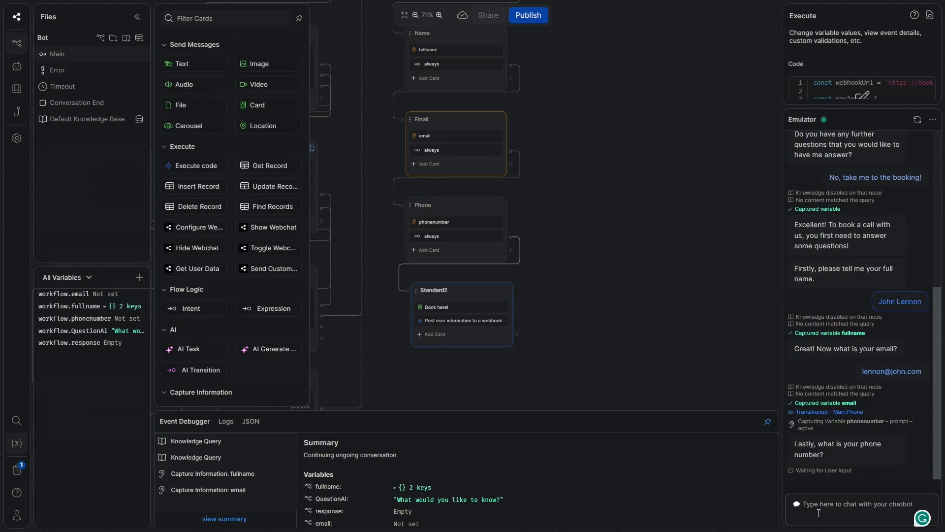
pyautogui.write('495897')
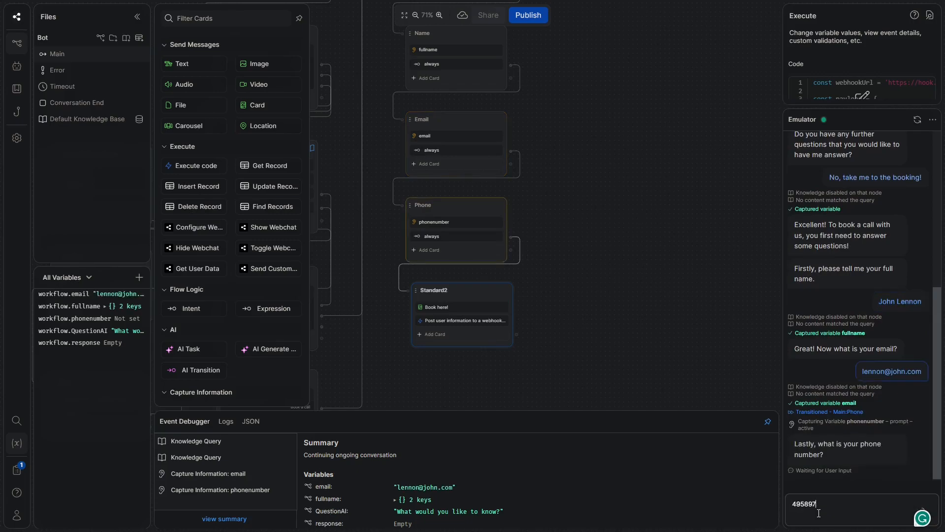
pyautogui.press('Return')
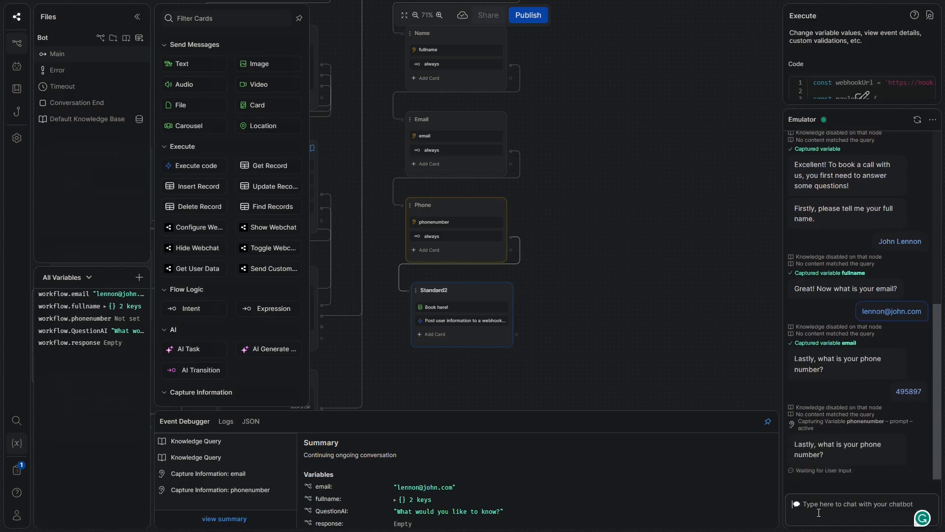
pyautogui.write('459684568')
pyautogui.press('Return')
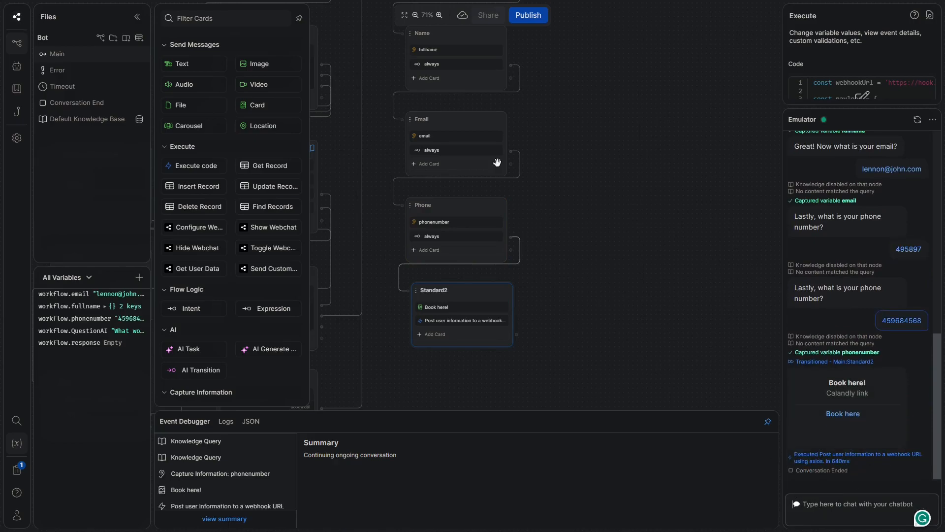
pyautogui.click(477, 31)
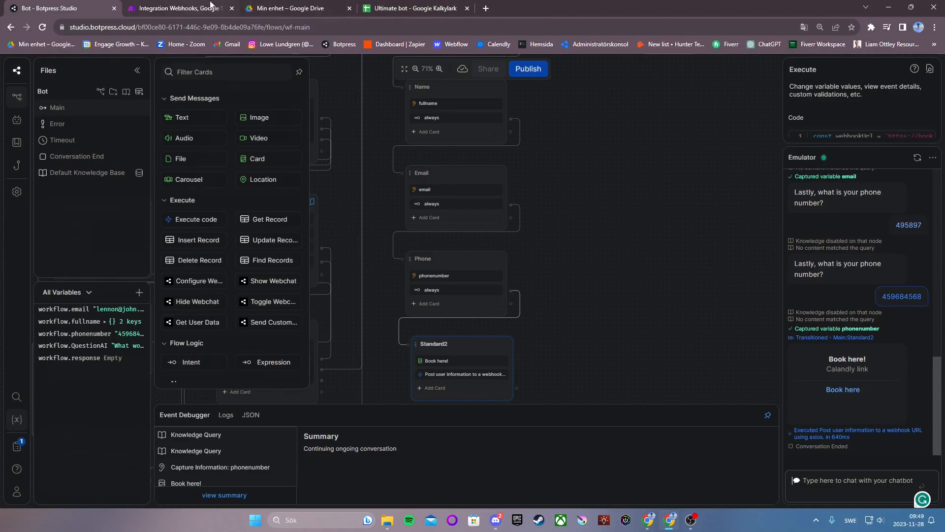
pyautogui.click(207, 5)
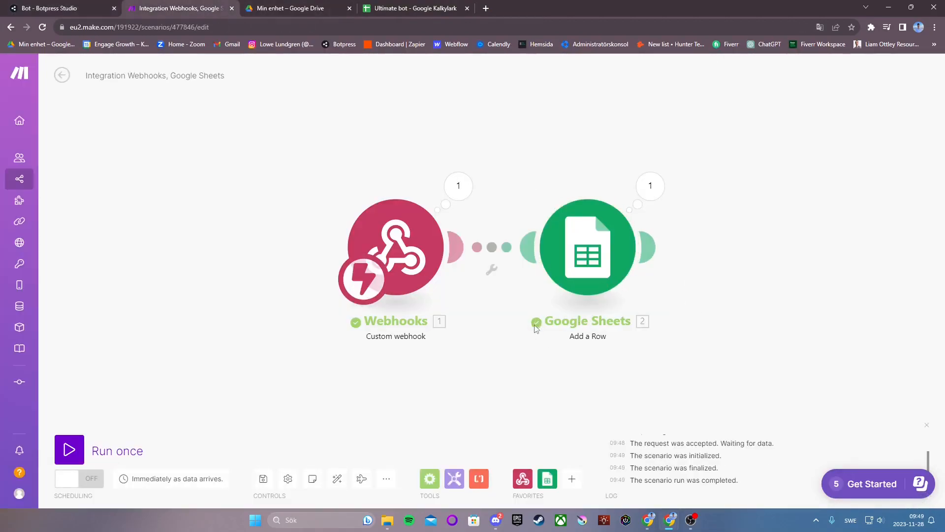
# Map the webhook's first and last name to Full name, email to Email adress, and phonenumber to column C
pyautogui.click(596, 279)
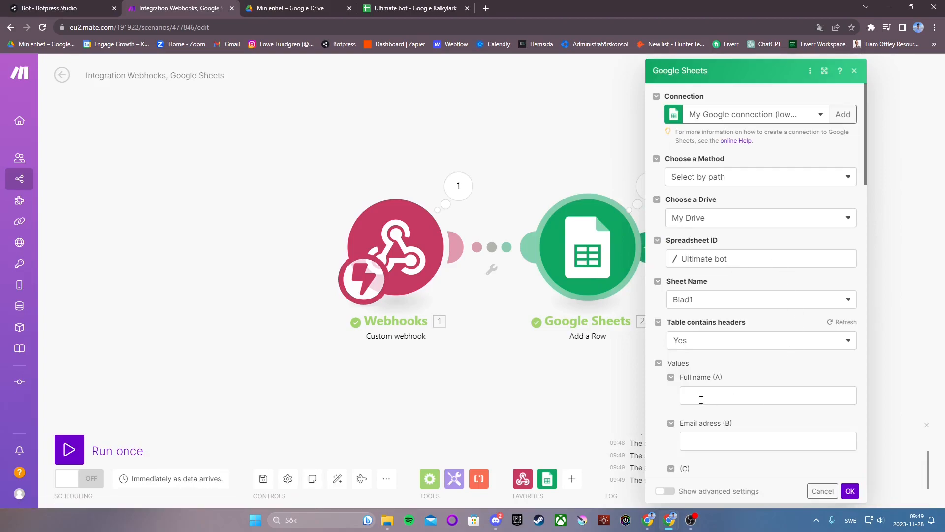
pyautogui.click(695, 398)
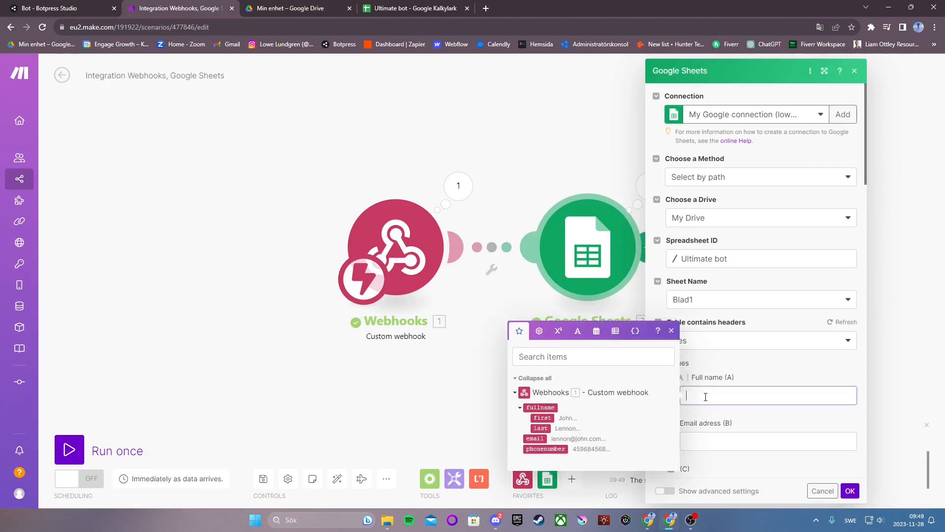
pyautogui.click(548, 418)
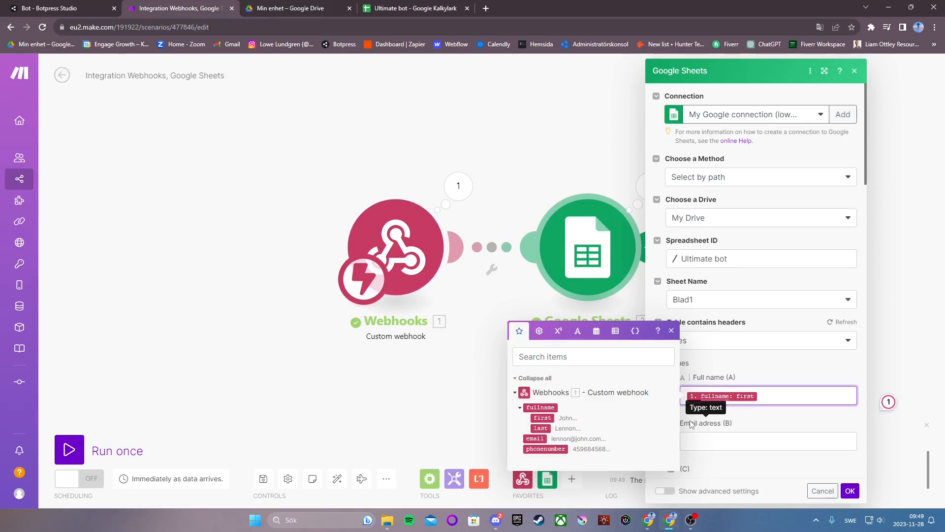
pyautogui.click(541, 428)
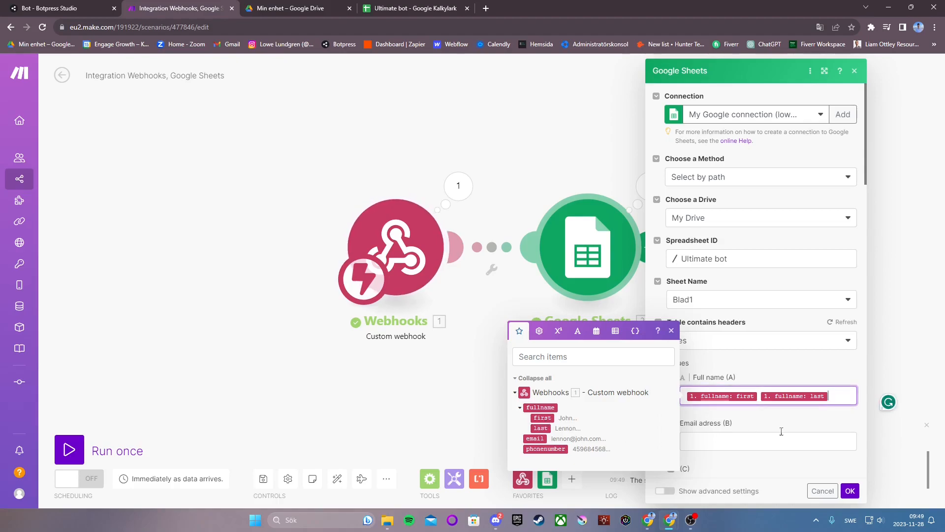
pyautogui.click(748, 444)
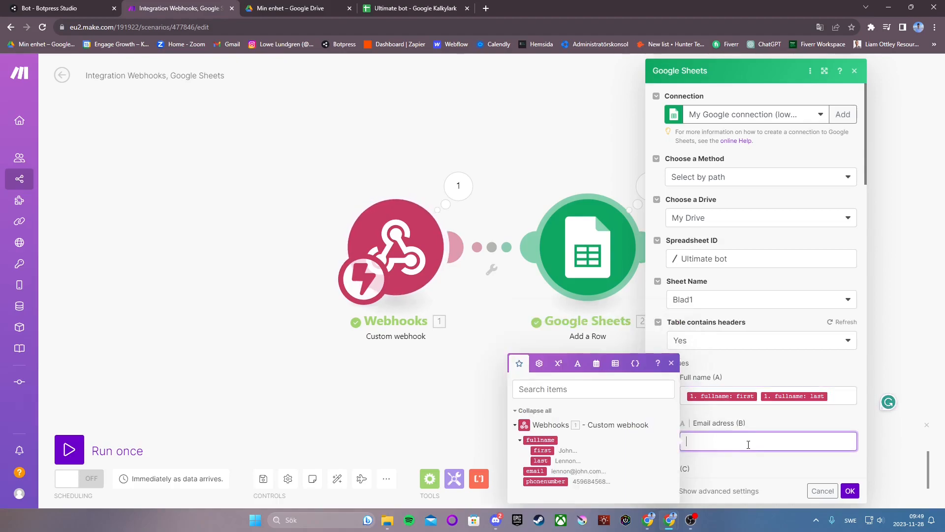
pyautogui.click(535, 471)
pyautogui.scroll(-2, 735, 397)
pyautogui.click(735, 397)
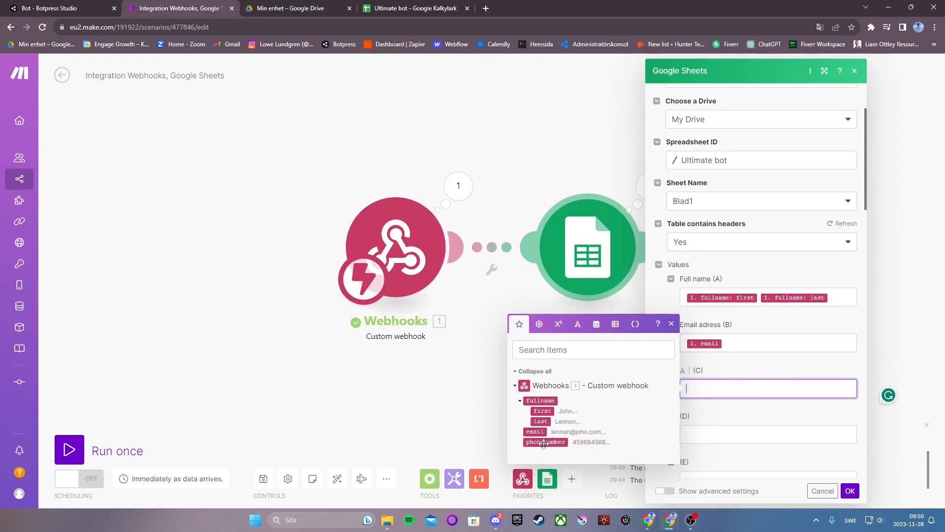
pyautogui.click(546, 441)
pyautogui.click(851, 493)
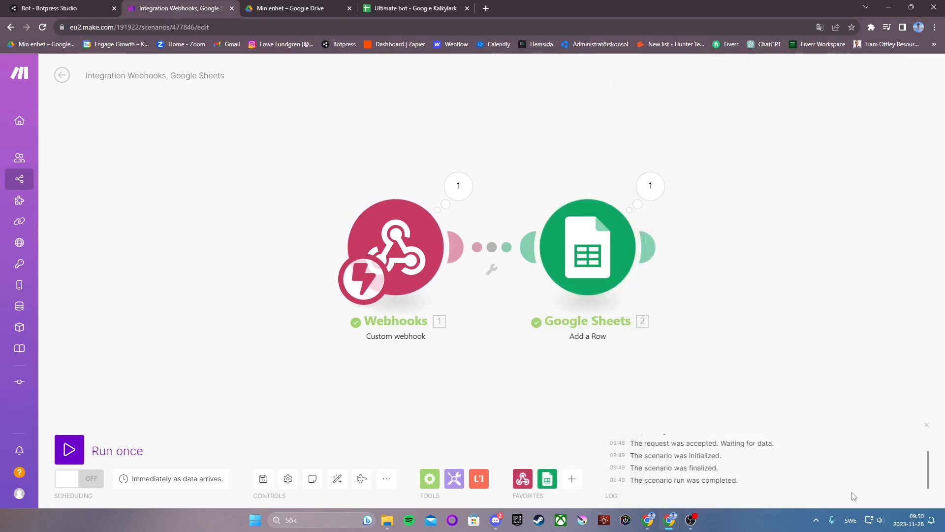
# Run the Make scenario once, then restart the Botpress emulator chat from Booking_Start
pyautogui.click(71, 452)
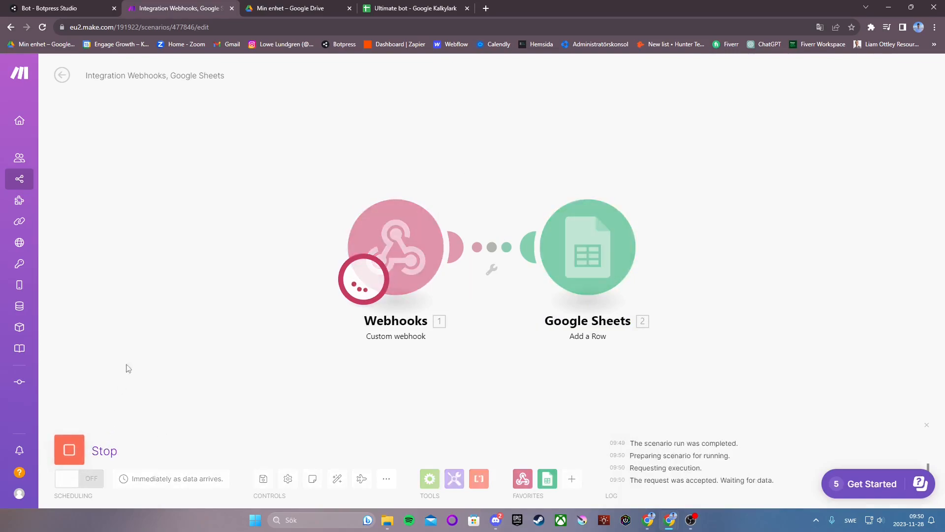
pyautogui.click(94, 8)
pyautogui.click(915, 158)
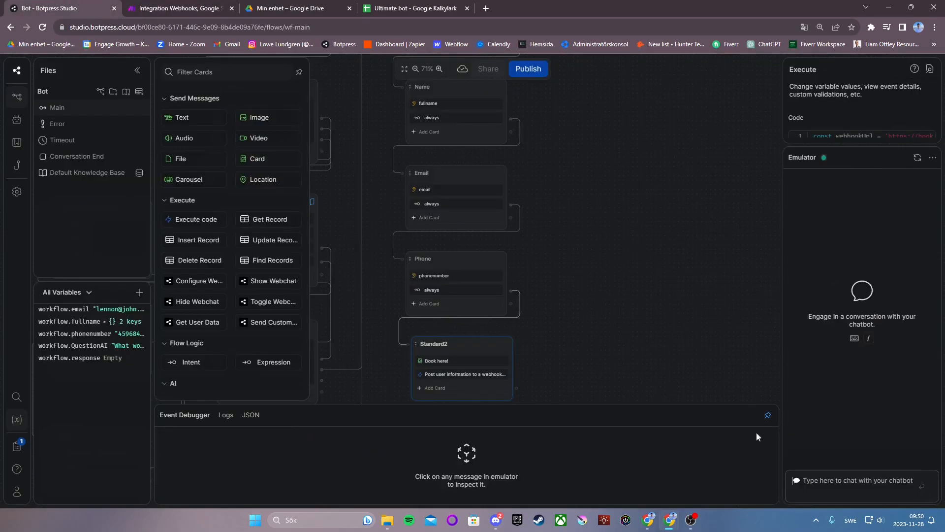
pyautogui.click(415, 9)
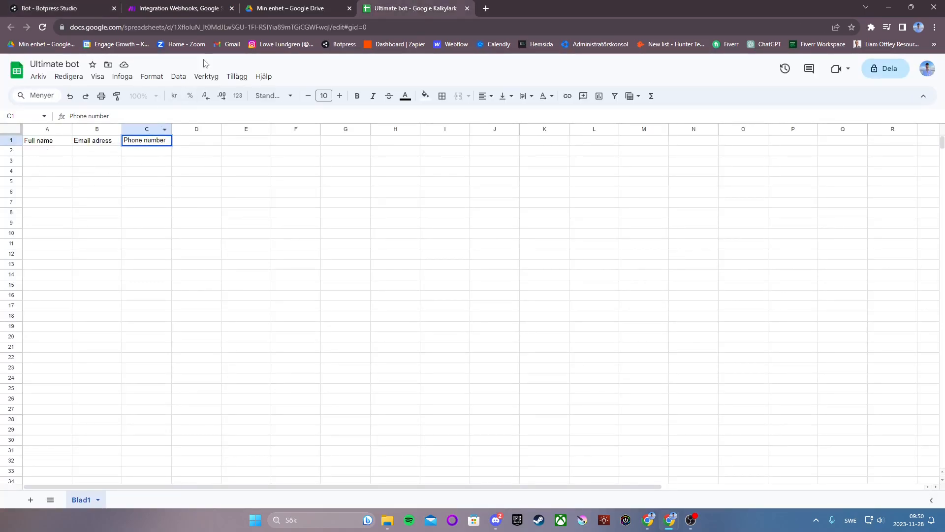
pyautogui.click(46, 4)
pyautogui.scroll(3, 645, 249)
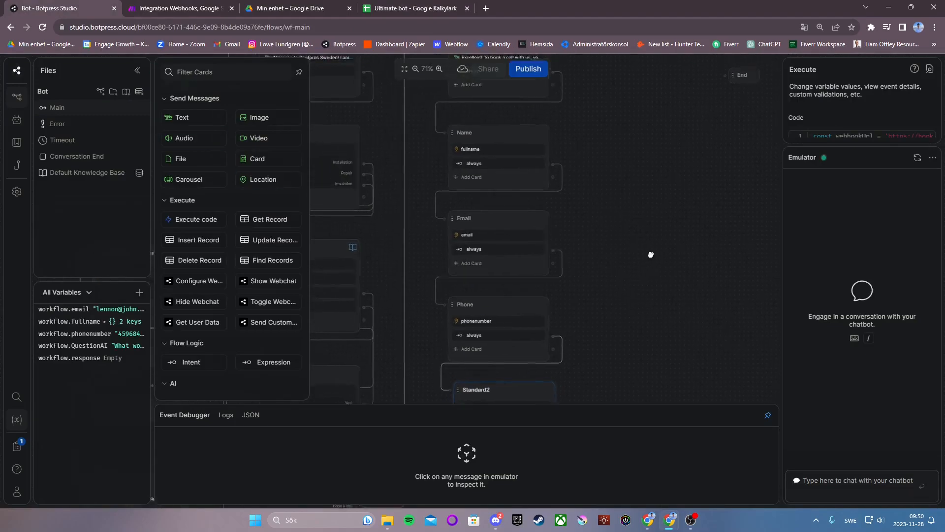
pyautogui.click(541, 141)
pyautogui.click(514, 127)
# Send the user's name, choose Installation, ask a test question and proceed to booking
pyautogui.click(833, 480)
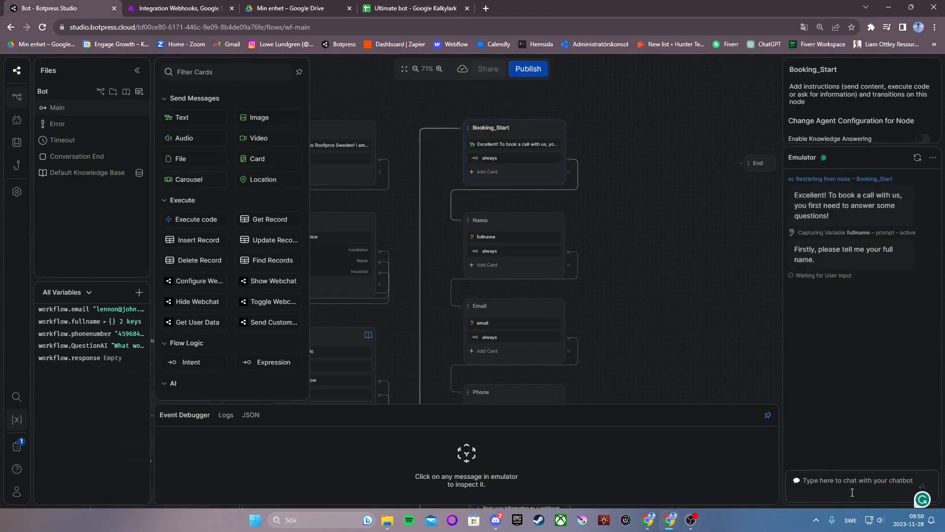
pyautogui.write('John Len')
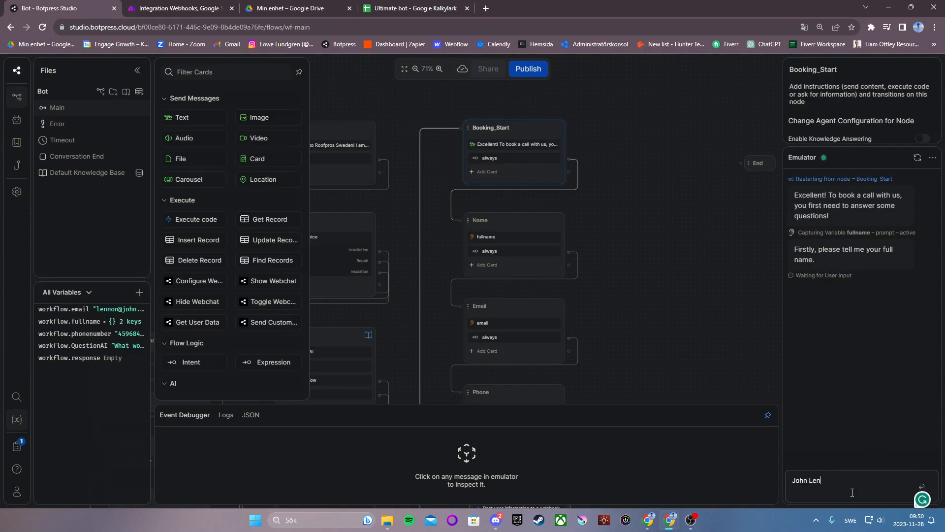
pyautogui.write('nono')
pyautogui.press('Return')
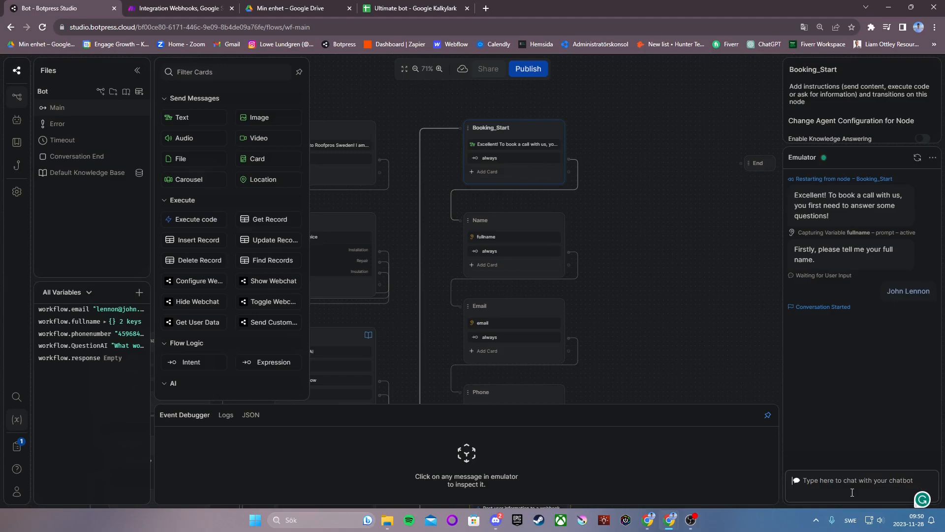
pyautogui.click(808, 425)
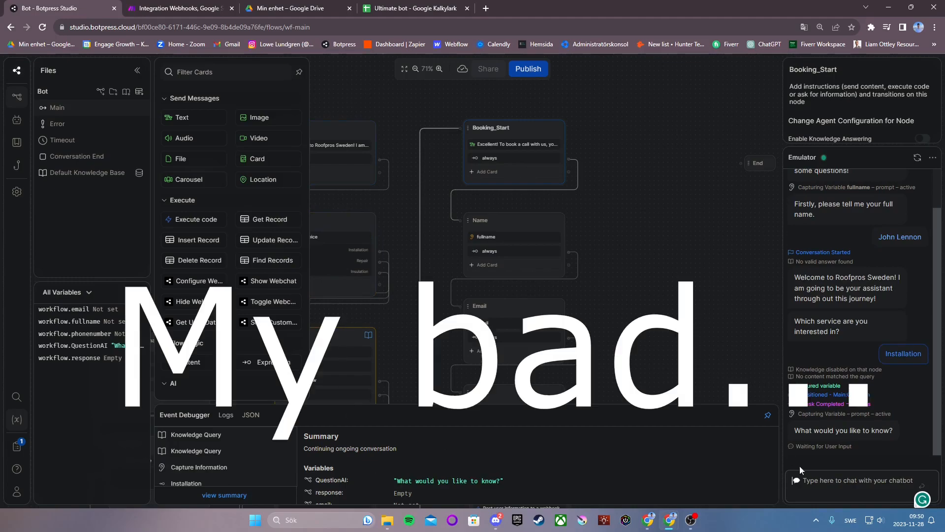
pyautogui.write('asud')
pyautogui.press('Return')
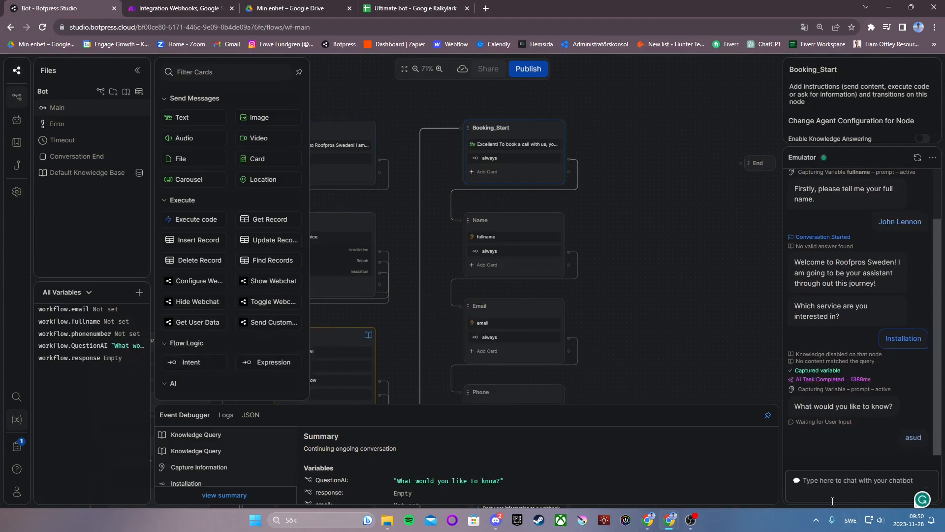
pyautogui.click(868, 409)
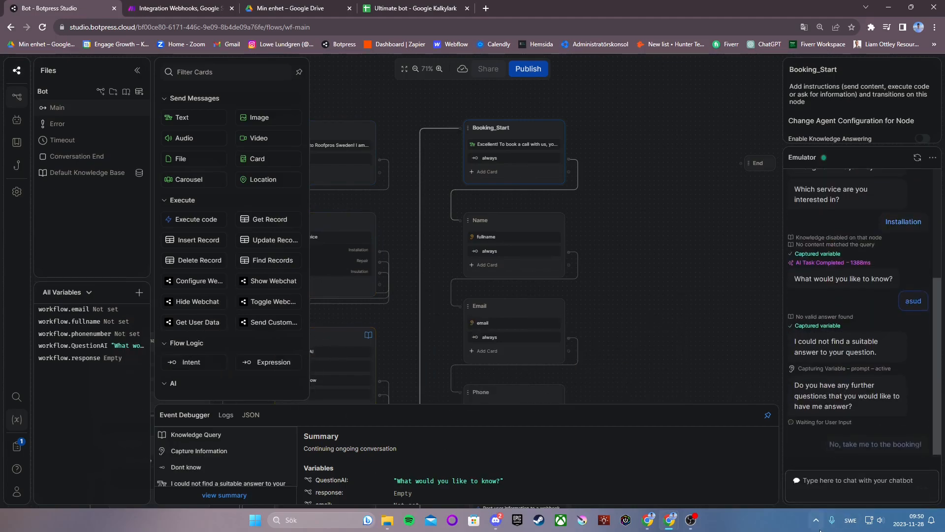
# Answer the booking prompts with the user's full name, email address and phone number
pyautogui.click(814, 488)
pyautogui.write('John Lennon')
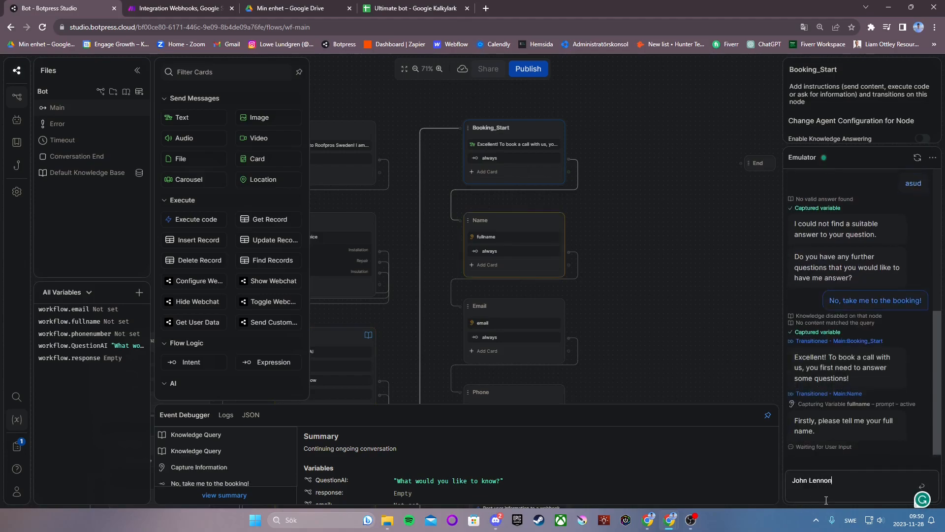
pyautogui.press('Return')
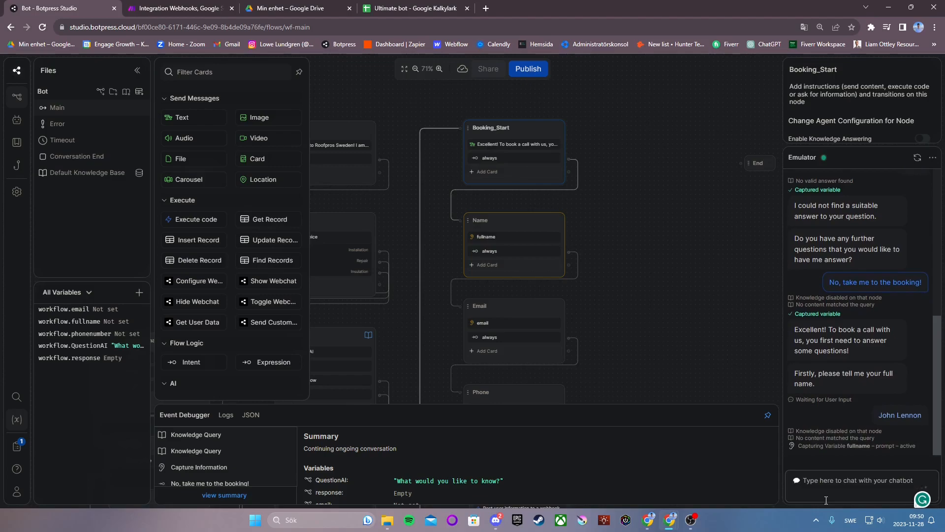
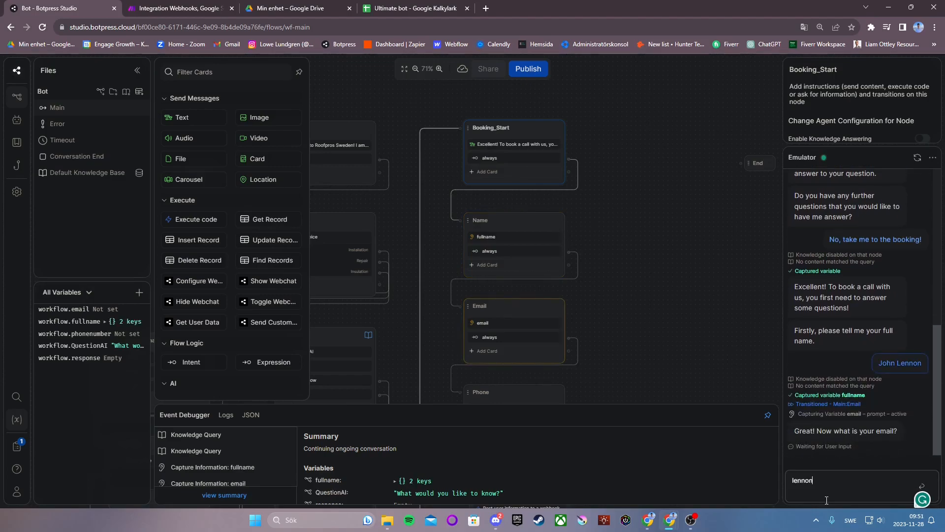
pyautogui.press('Return')
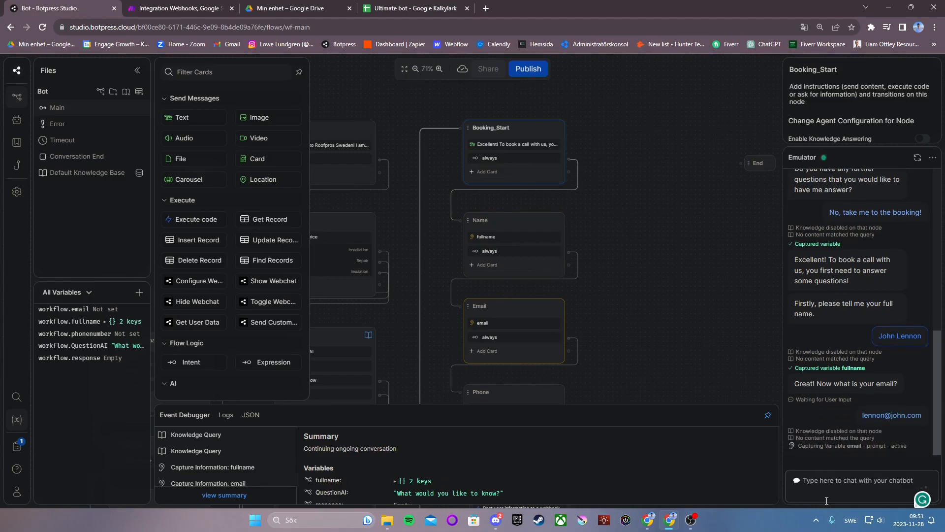
pyautogui.write('459068456')
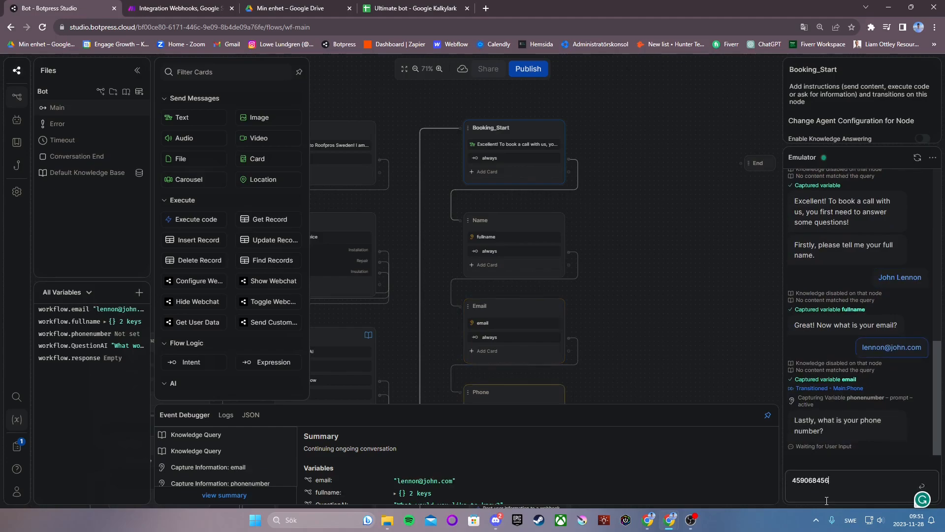
pyautogui.press('Return')
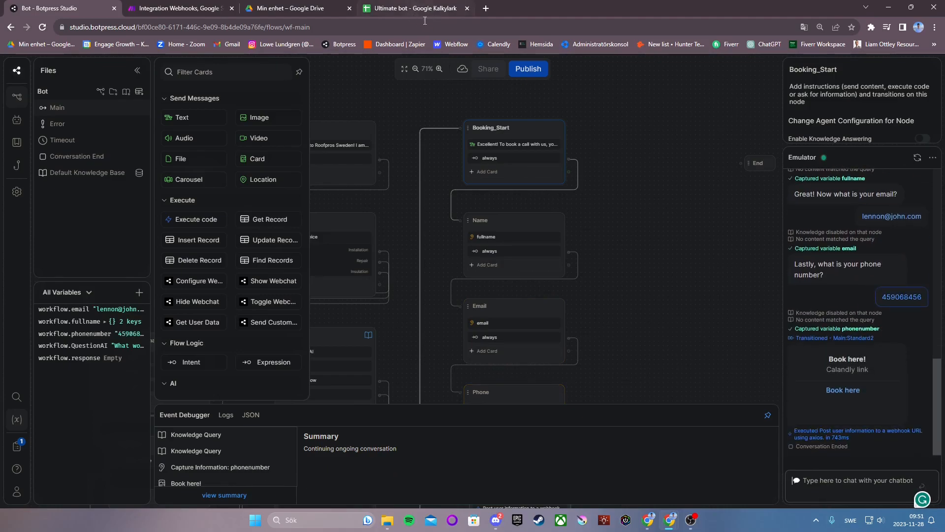
# Check that the captured details appear as row 2 of the Ultimate bot sheet
pyautogui.click(442, 8)
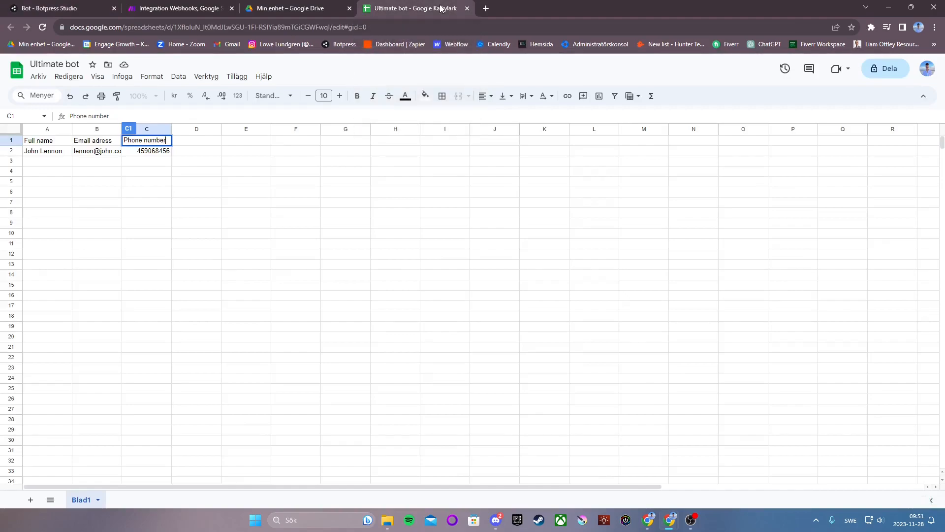
pyautogui.click(87, 163)
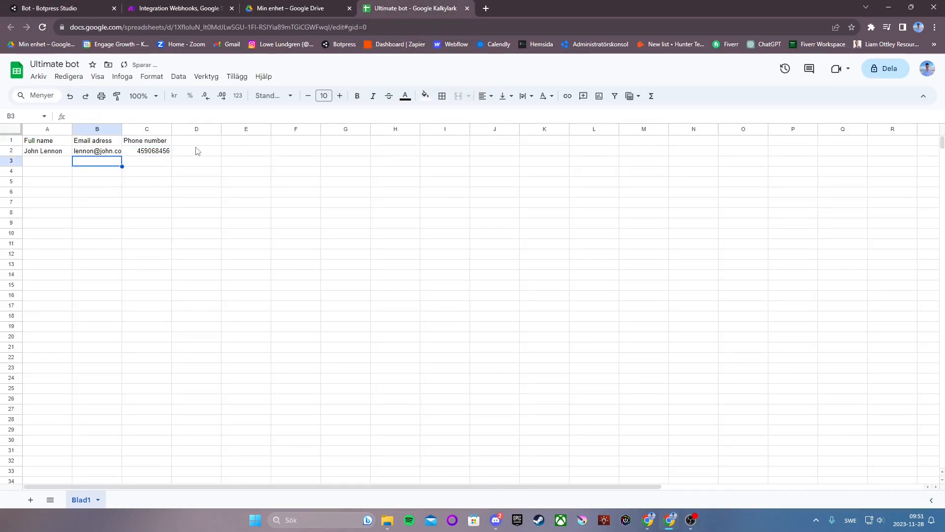
pyautogui.click(57, 7)
# Add a new standard node fed from Standard2 and name it Exit_1
pyautogui.moveTo(665, 189); pyautogui.dragTo(610, 152)
pyautogui.moveTo(629, 188); pyautogui.dragTo(624, 182)
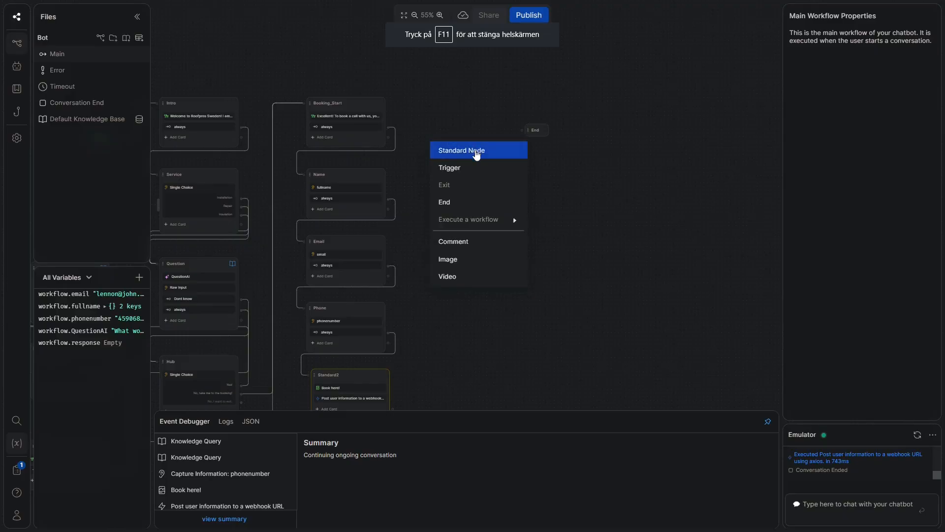
pyautogui.click(476, 150)
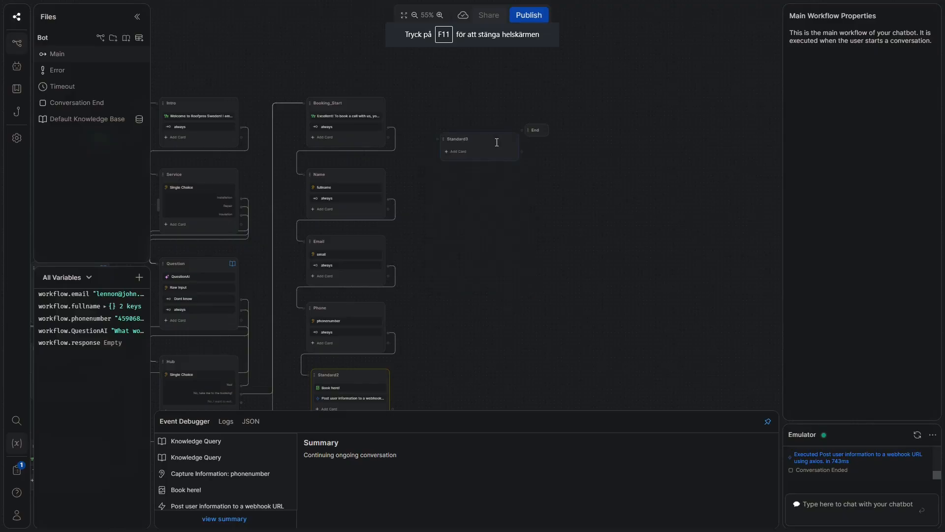
pyautogui.moveTo(538, 131); pyautogui.dragTo(587, 131)
pyautogui.scroll(-2, 530, 146)
pyautogui.scroll(1, 530, 146)
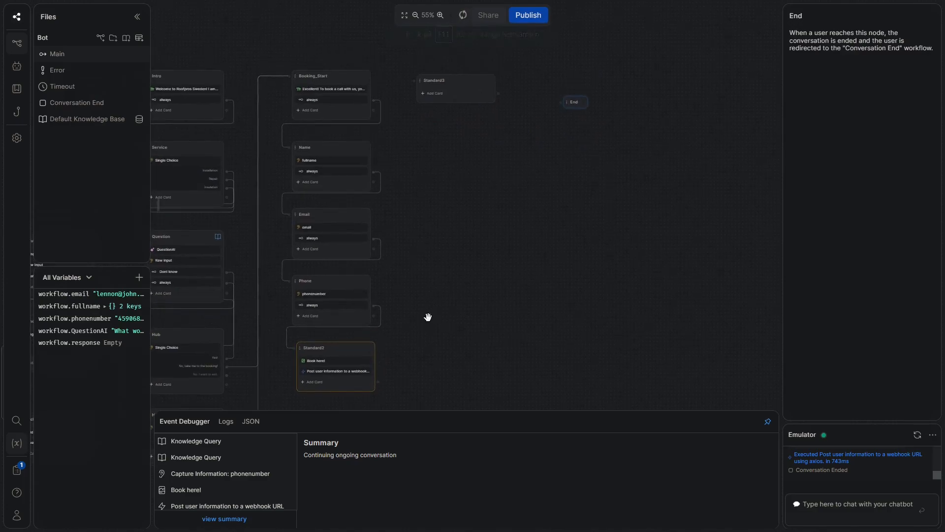
pyautogui.moveTo(378, 381); pyautogui.dragTo(406, 80)
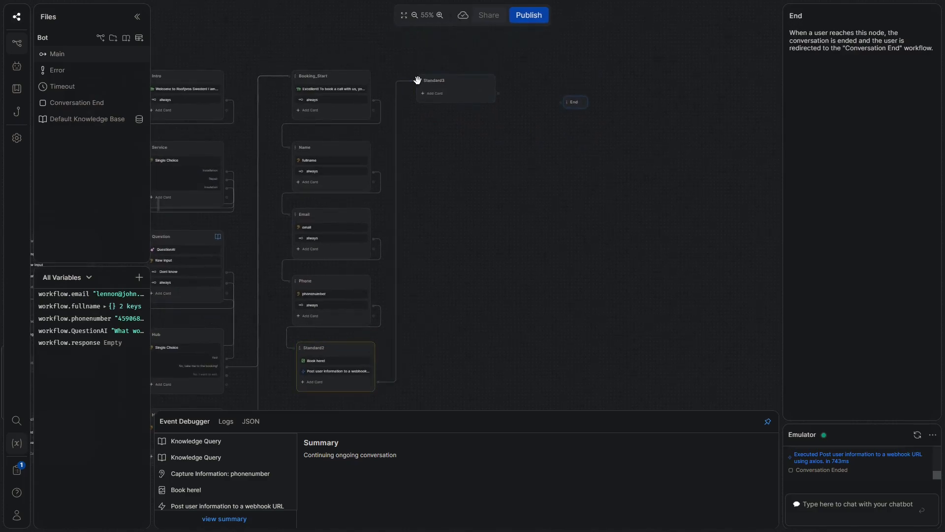
pyautogui.doubleClick(429, 78)
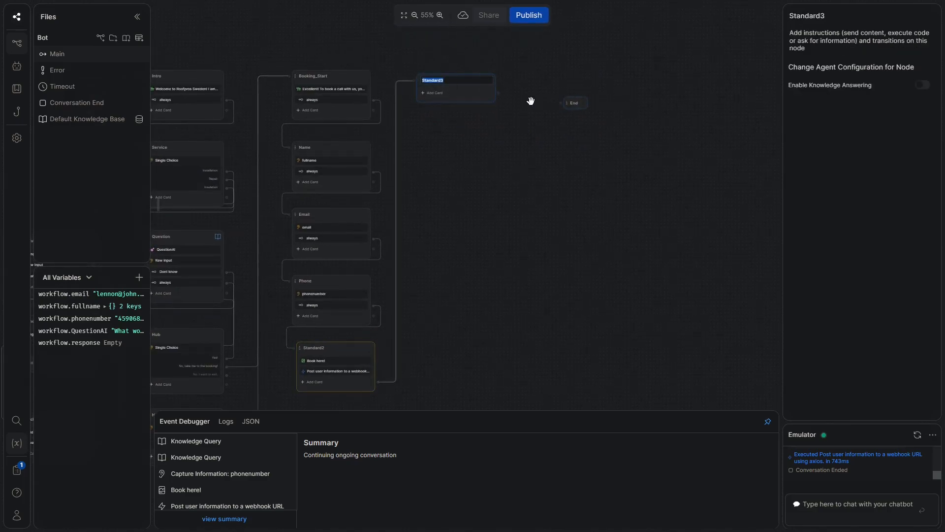
pyautogui.write('Exit_1')
# Give Exit_1 a text card thanking the user, wishing a great day and hoping to stay in touch
pyautogui.click(435, 94)
pyautogui.click(212, 66)
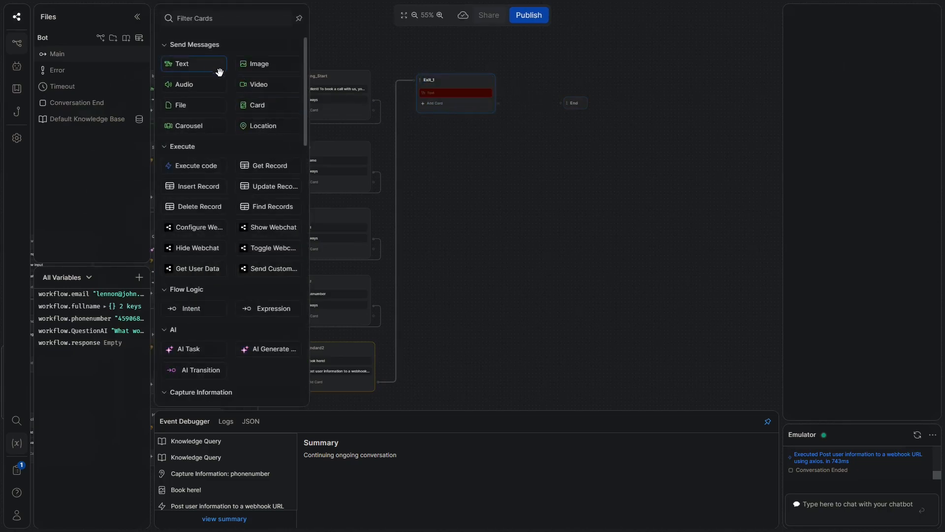
pyautogui.write('Thank yo')
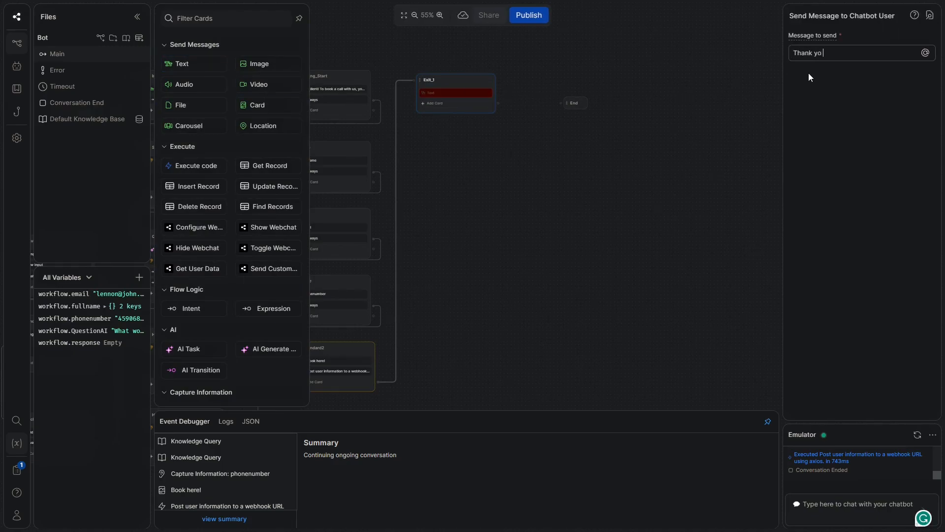
pyautogui.write('u for your cooperation!')
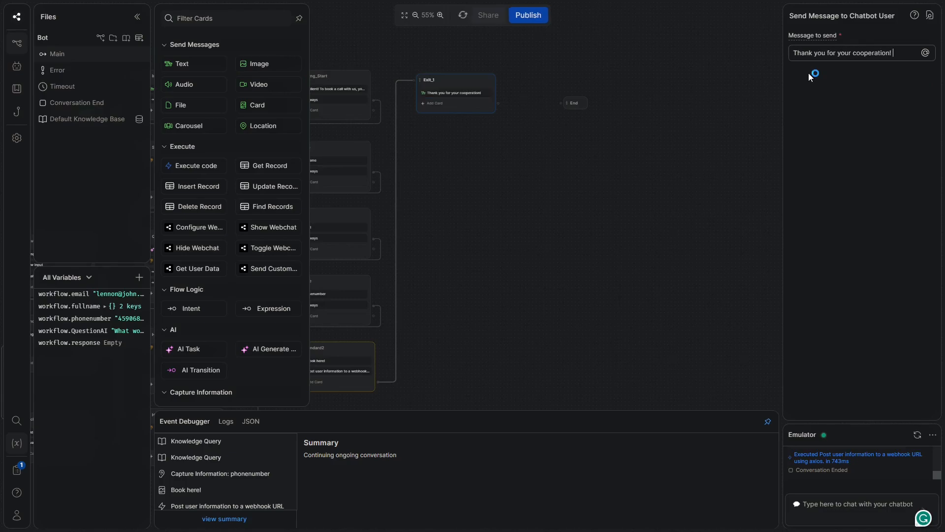
pyautogui.write(' I hope')
pyautogui.press('BackSpace')
pyautogui.press('BackSpace')
pyautogui.press('BackSpace')
pyautogui.press('BackSpace')
pyautogui.write('Our team w')
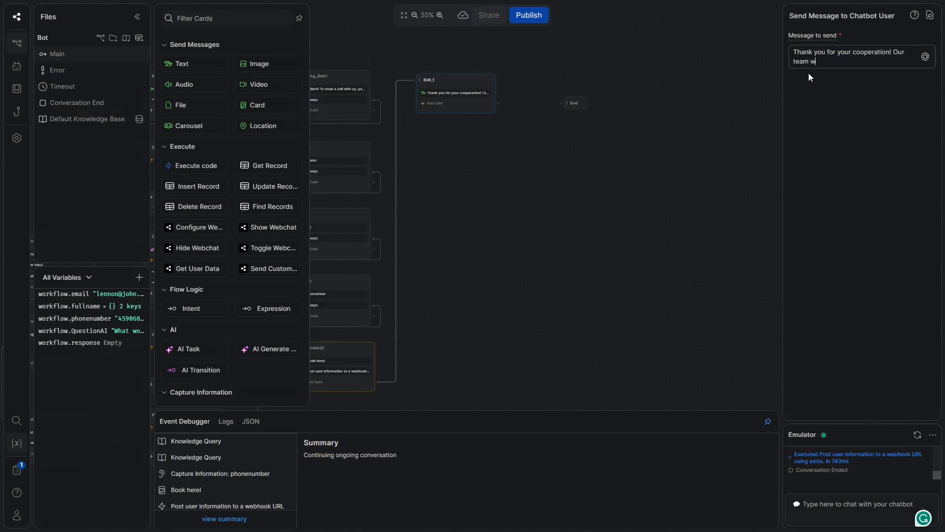
pyautogui.write('ishes you a great day and I hope that we will s')
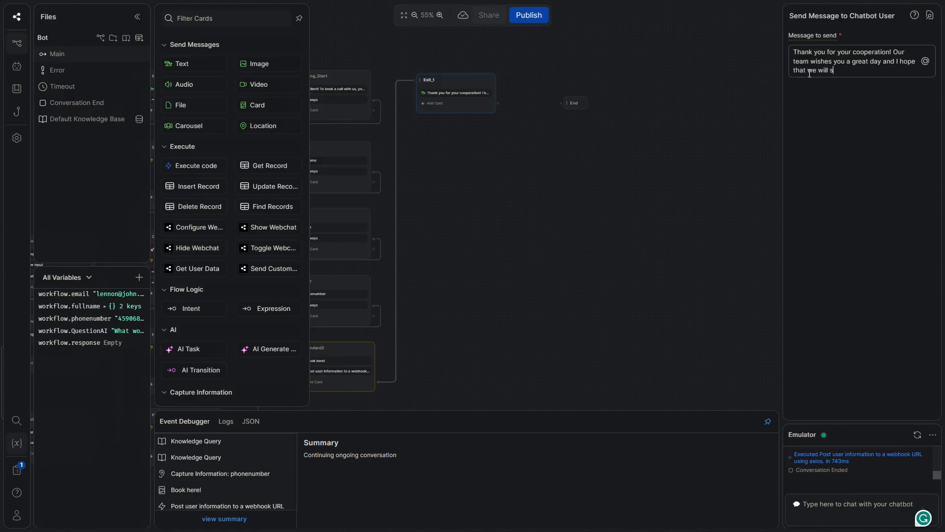
pyautogui.write('tay in touch!')
pyautogui.scroll(-3, 256, 276)
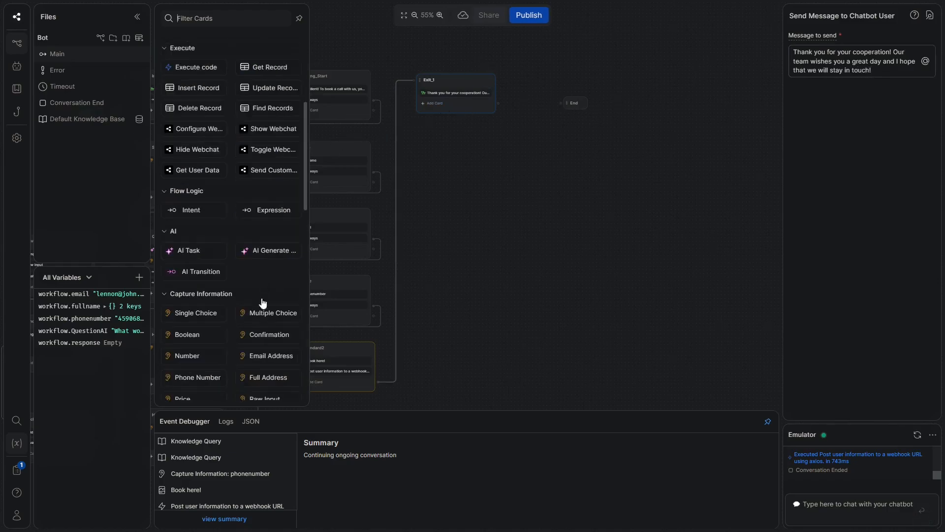
pyautogui.click(511, 111)
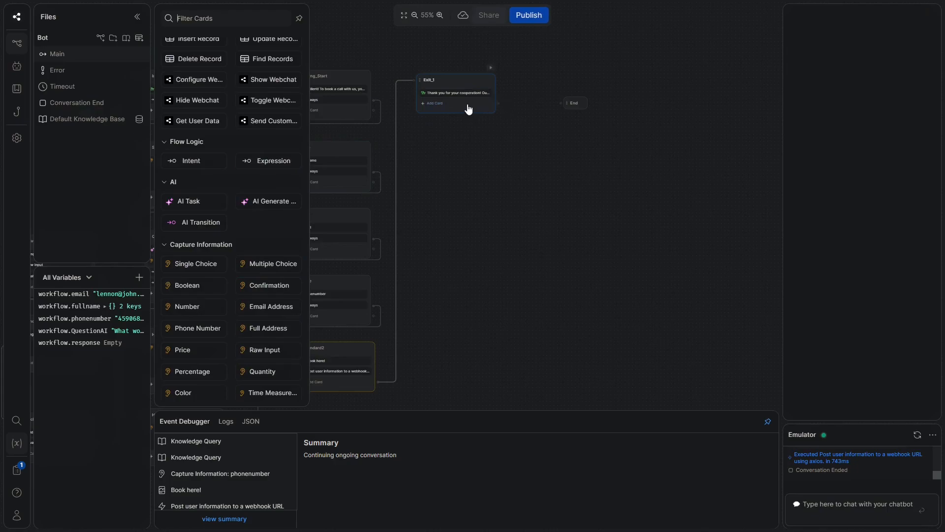
# Connect Exit_1 to the End node with an always transition
pyautogui.click(271, 160)
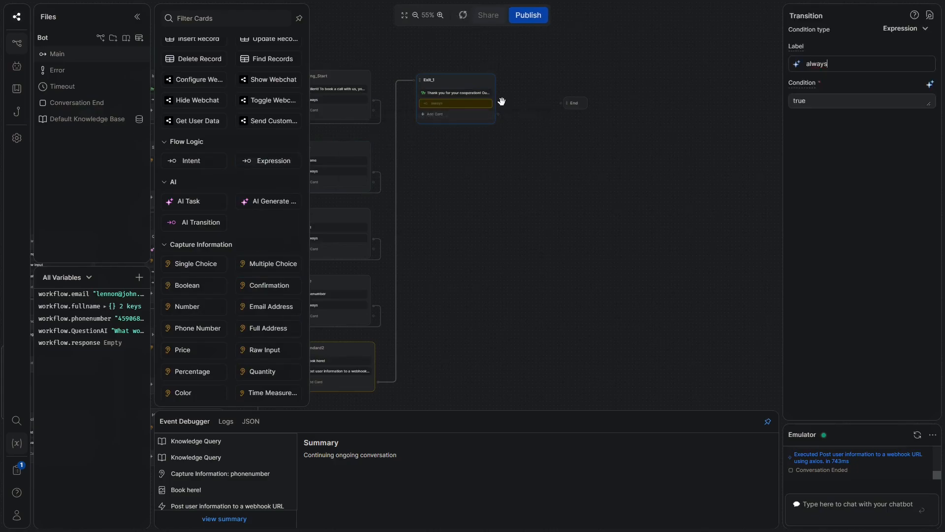
pyautogui.moveTo(498, 103); pyautogui.dragTo(562, 102)
pyautogui.moveTo(547, 203); pyautogui.dragTo(683, 106)
pyautogui.moveTo(470, 344); pyautogui.dragTo(558, 300)
pyautogui.click(604, 266)
pyautogui.moveTo(680, 106); pyautogui.dragTo(460, 245)
# Add another standard node below Exit_1 and name it Exit_2
pyautogui.rightClick(432, 145)
pyautogui.click(473, 156)
pyautogui.moveTo(479, 148); pyautogui.dragTo(466, 138)
pyautogui.doubleClick(466, 139)
pyautogui.write('Exit_2')
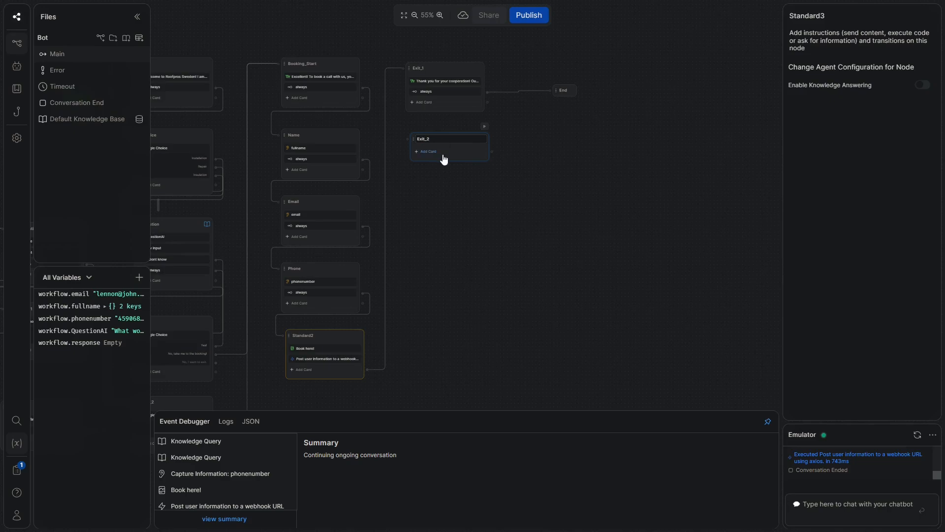
pyautogui.click(441, 152)
# Give Exit_2 the text message 'Okay how bad, I hope we will meet again'
pyautogui.scroll(2, 187, 93)
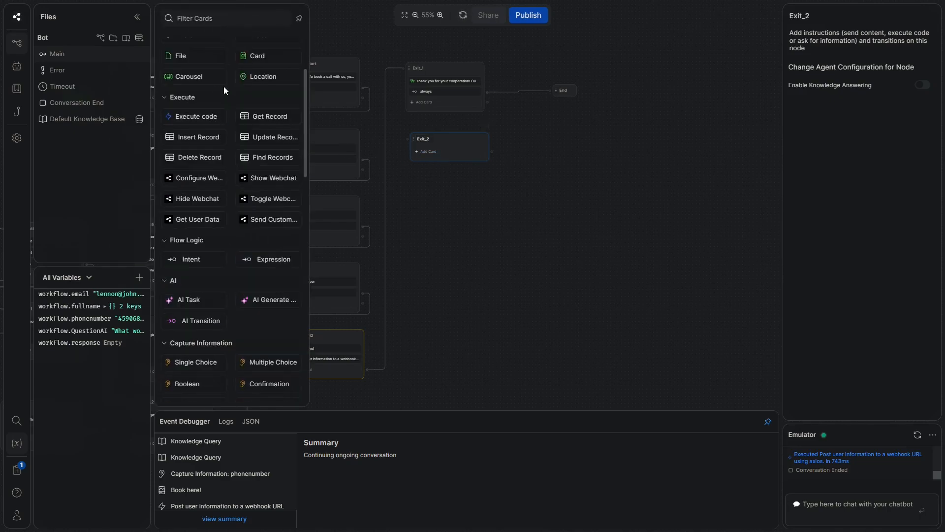
pyautogui.scroll(2, 206, 60)
pyautogui.click(205, 62)
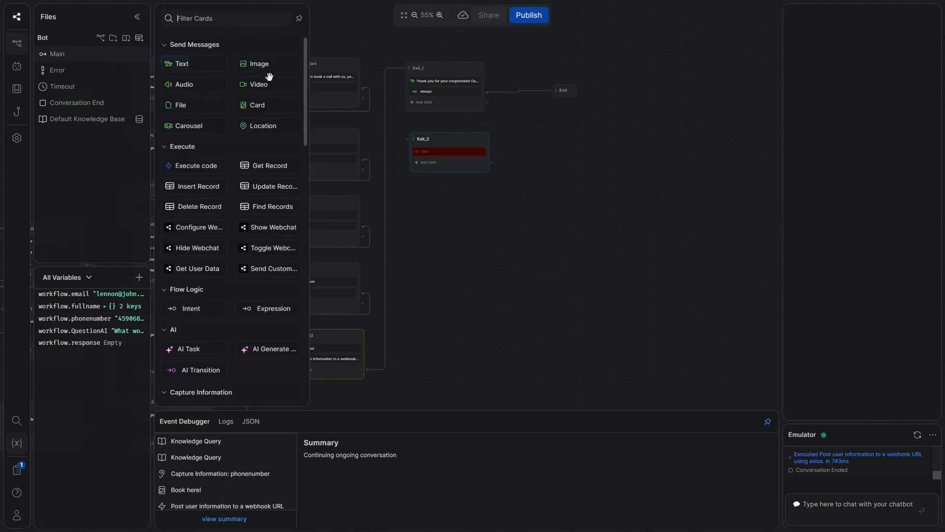
pyautogui.write('Okay how bad,')
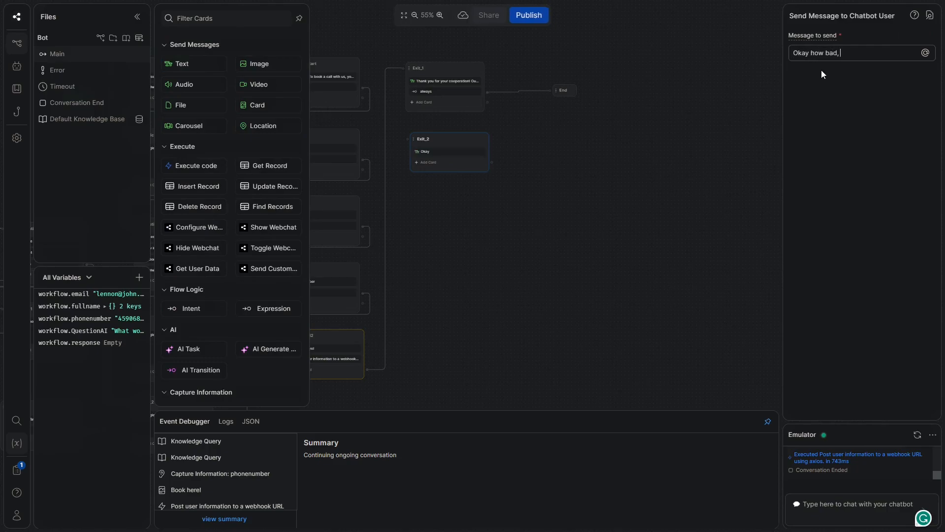
pyautogui.write(' I hope we will meet againb')
pyautogui.press('BackSpace')
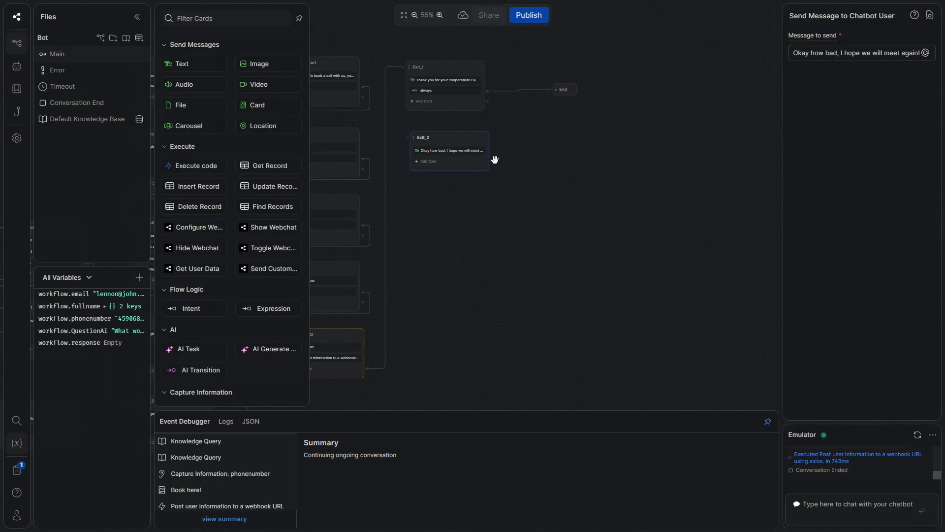
# Connect Exit_2 to the End node with an always transition
pyautogui.click(280, 304)
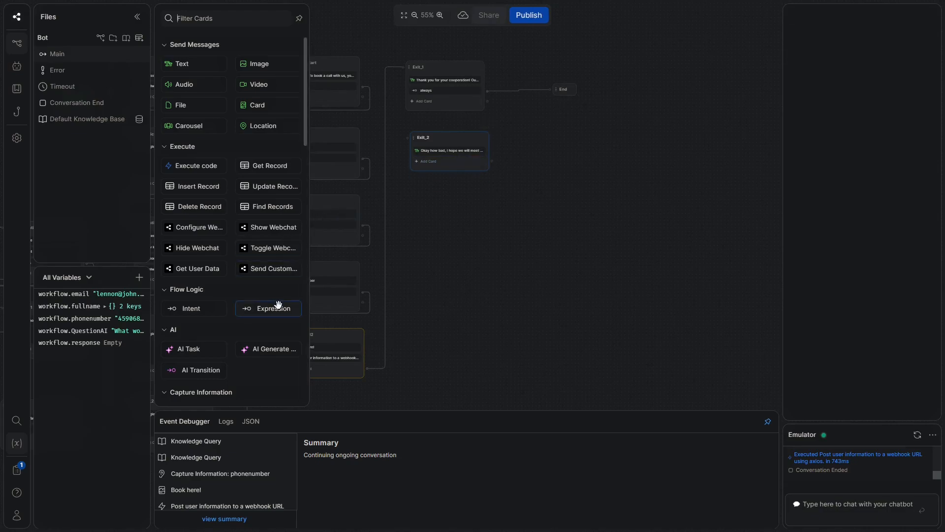
pyautogui.moveTo(492, 162); pyautogui.dragTo(538, 91)
pyautogui.press('Escape')
pyautogui.moveTo(489, 160); pyautogui.dragTo(562, 89)
pyautogui.moveTo(596, 188); pyautogui.dragTo(695, 89)
pyautogui.moveTo(392, 303); pyautogui.dragTo(507, 63)
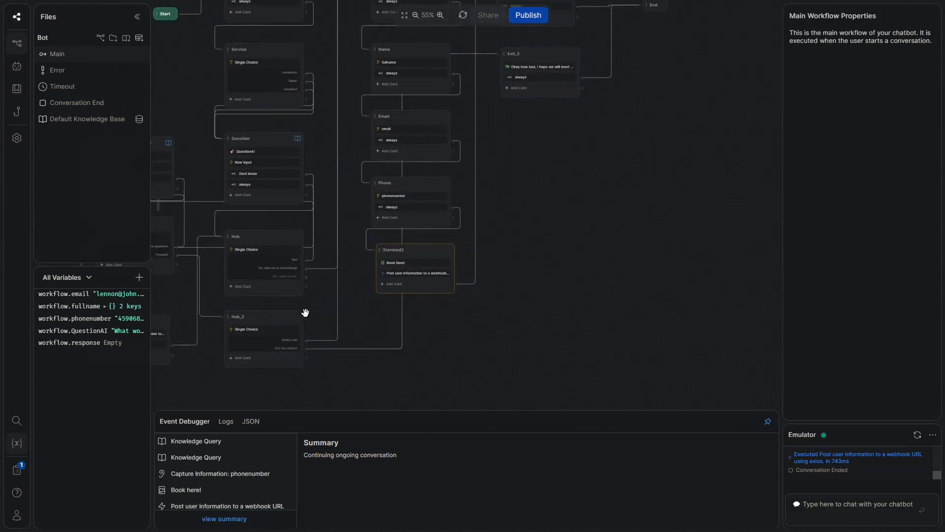
# Draw a connection from the hub toward Exit_2 and centre the whole booking flow
pyautogui.moveTo(306, 274); pyautogui.dragTo(491, 55)
pyautogui.scroll(-4, 718, 163)
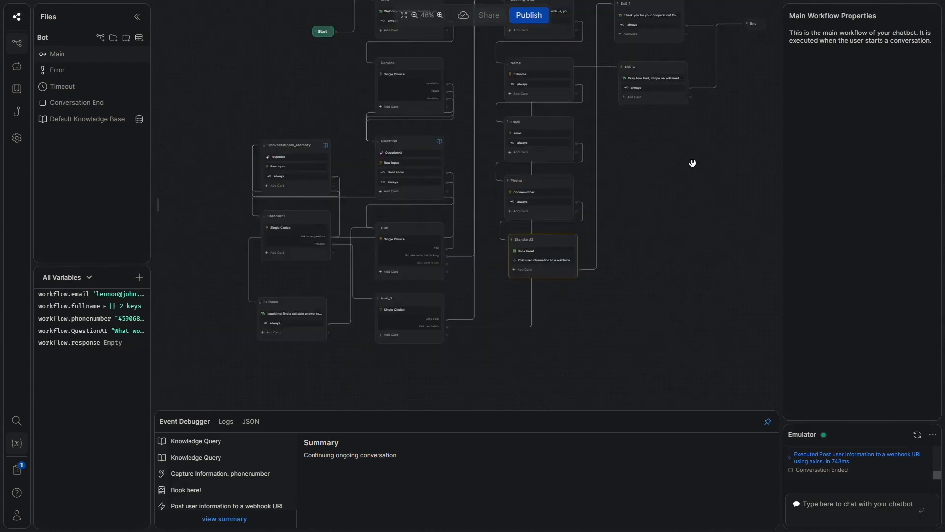
pyautogui.moveTo(683, 167); pyautogui.dragTo(638, 186)
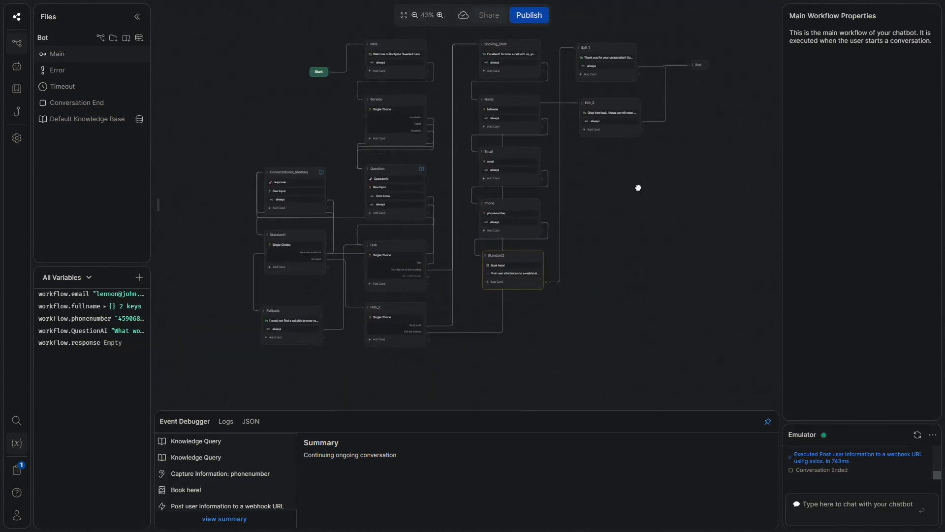
# Inspect the Book here! card, then open the code of Standard2's 'Send user information to a webhook URL' card
pyautogui.click(509, 266)
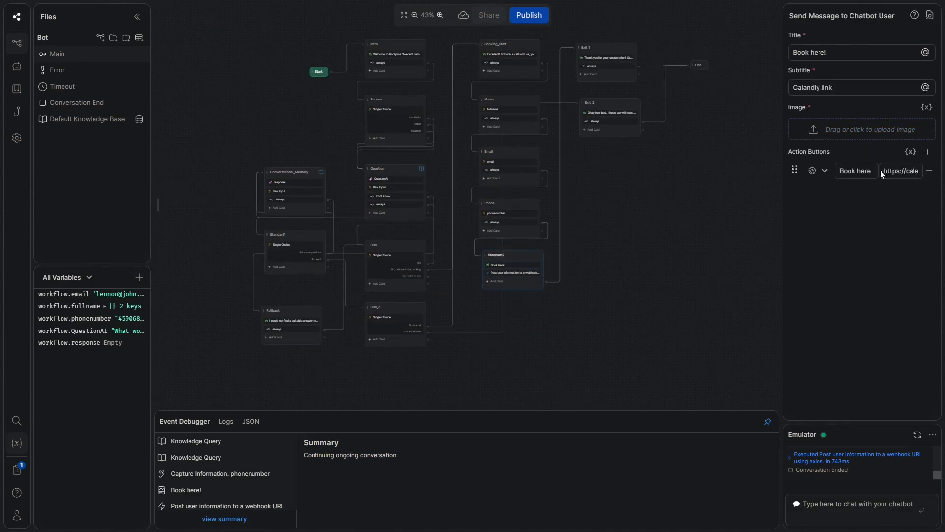
pyautogui.scroll(5, 515, 272)
pyautogui.click(514, 271)
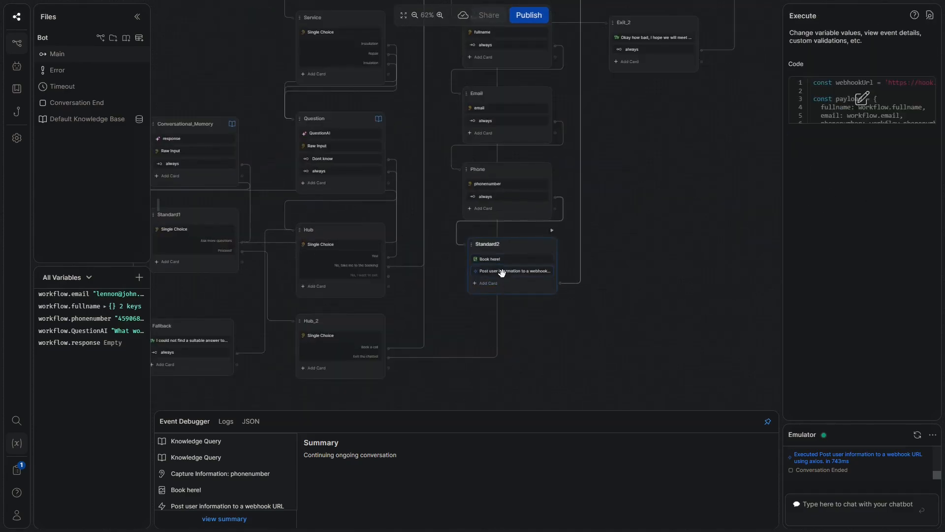
pyautogui.scroll(-2, 679, 169)
pyautogui.scroll(-3, 671, 220)
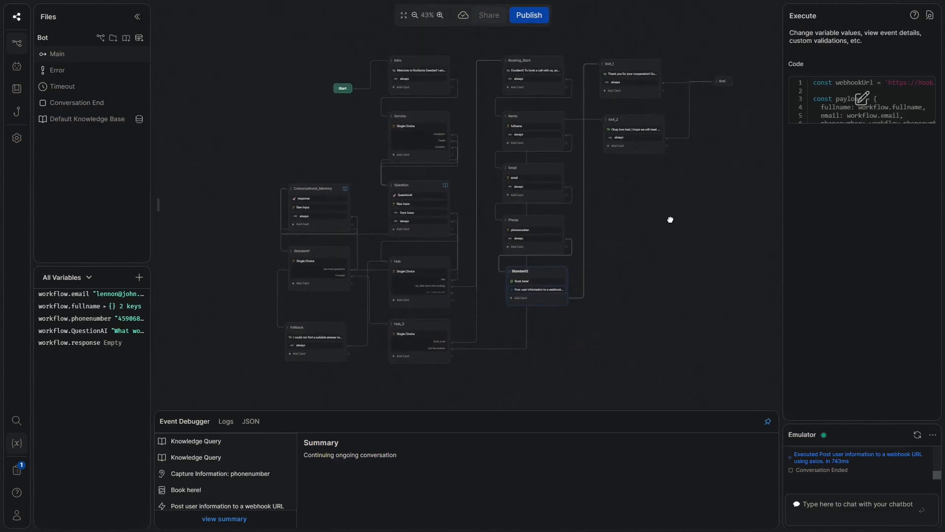
pyautogui.moveTo(660, 224); pyautogui.dragTo(641, 217)
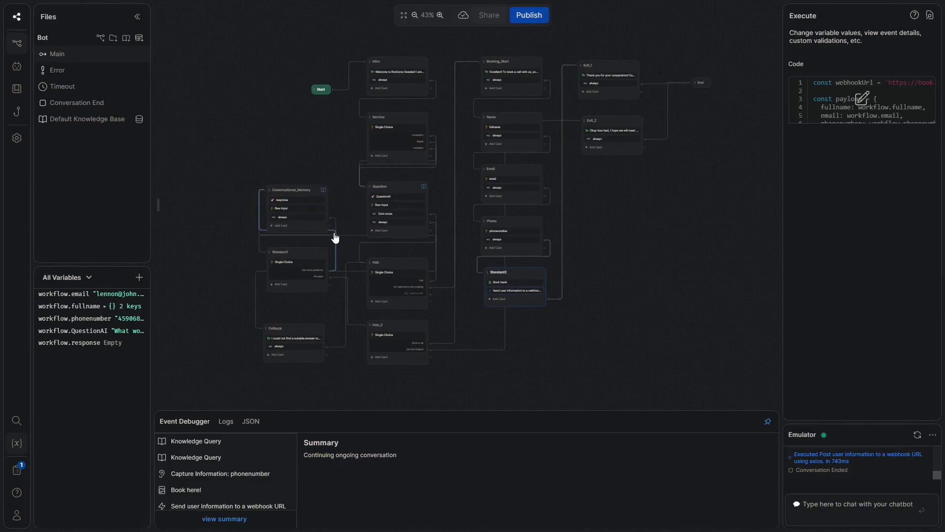
pyautogui.moveTo(704, 206); pyautogui.dragTo(690, 219)
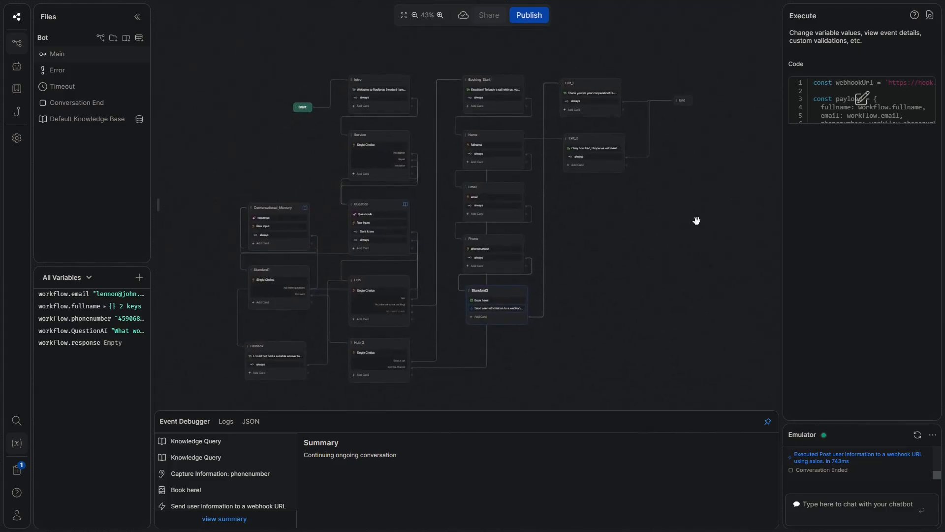